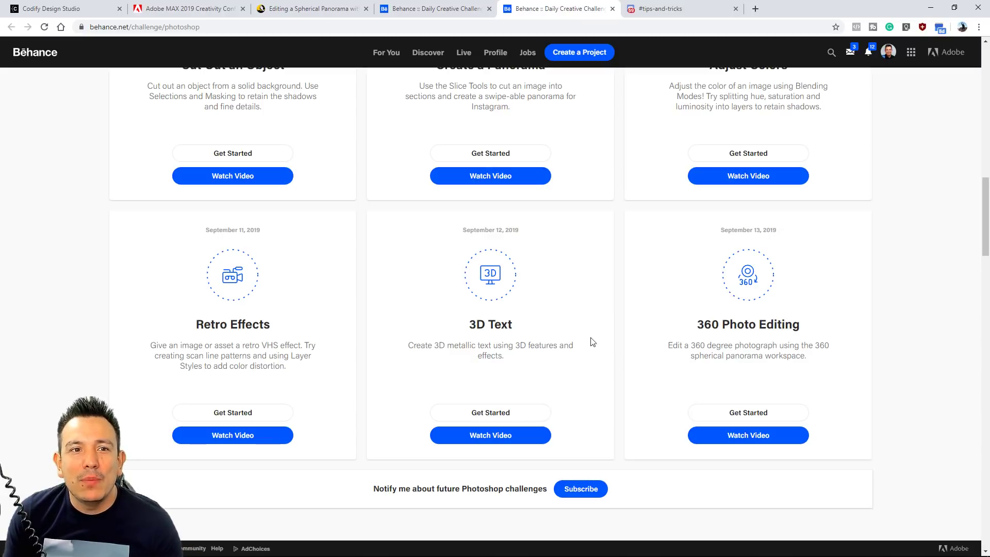
Review the Adobe MAX 2019 and training sections on the Codify Design Studio site and the Lynda.com course on editing spherical panoramas.
left_click(57, 13)
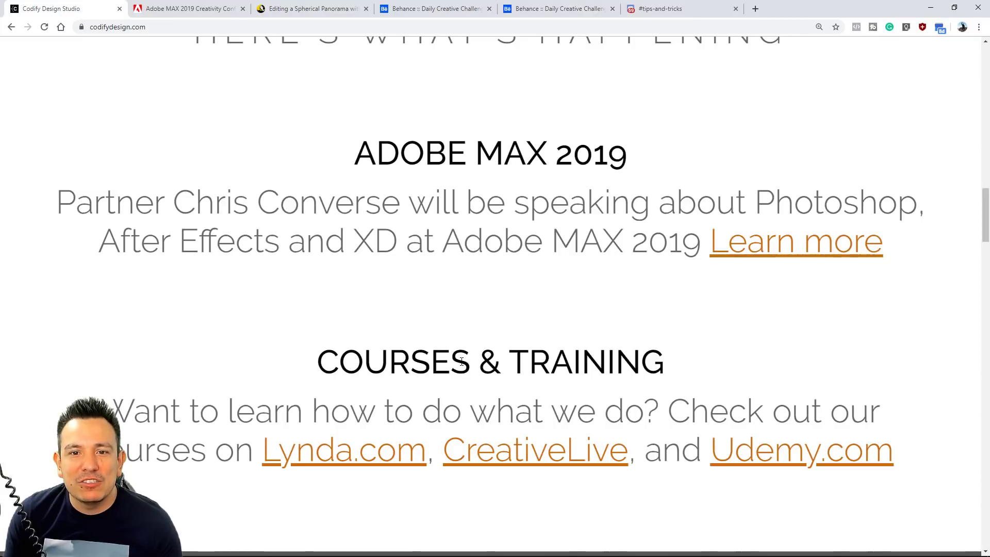
scroll(599, 335, "up", 3)
scroll(599, 336, "down", 4)
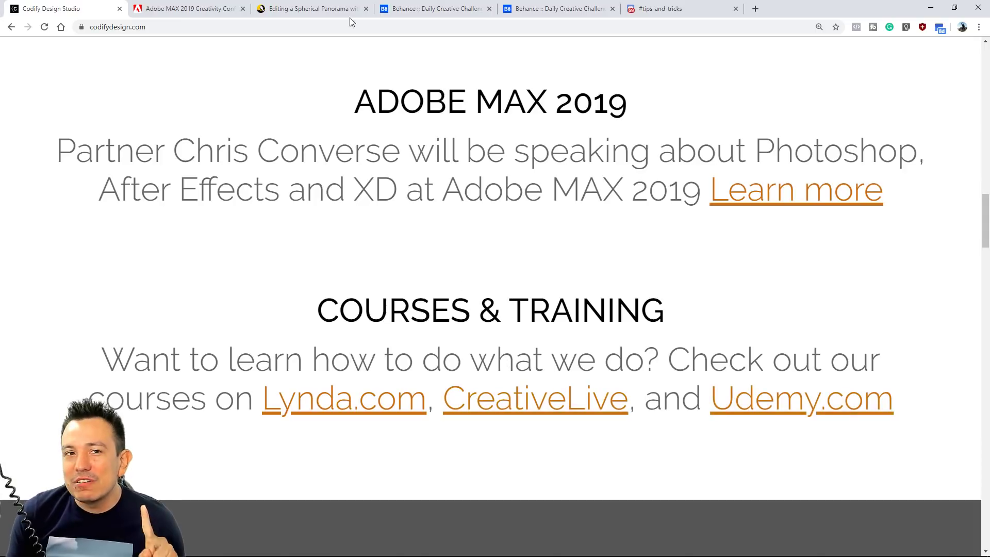
left_click(308, 9)
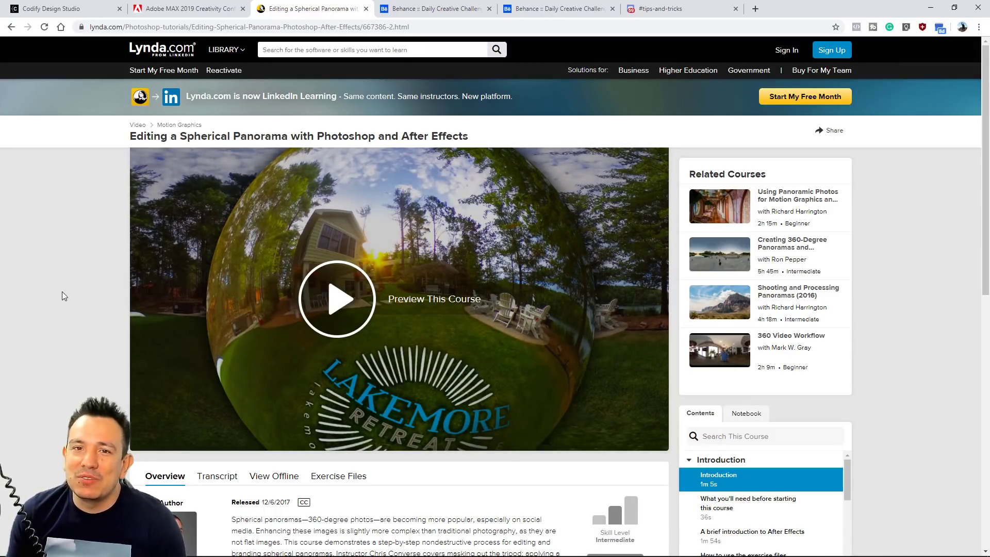
scroll(61, 302, "down", 3)
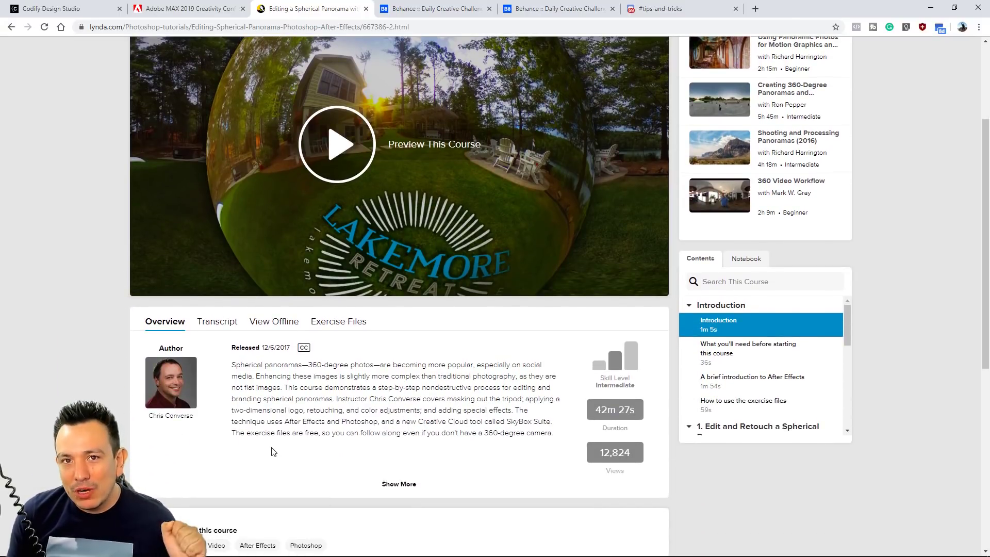
Read the Codify Design Studio speaker's bio on the Adobe MAX speakers page and return to the Lynda.com spherical panorama course.
left_click(186, 7)
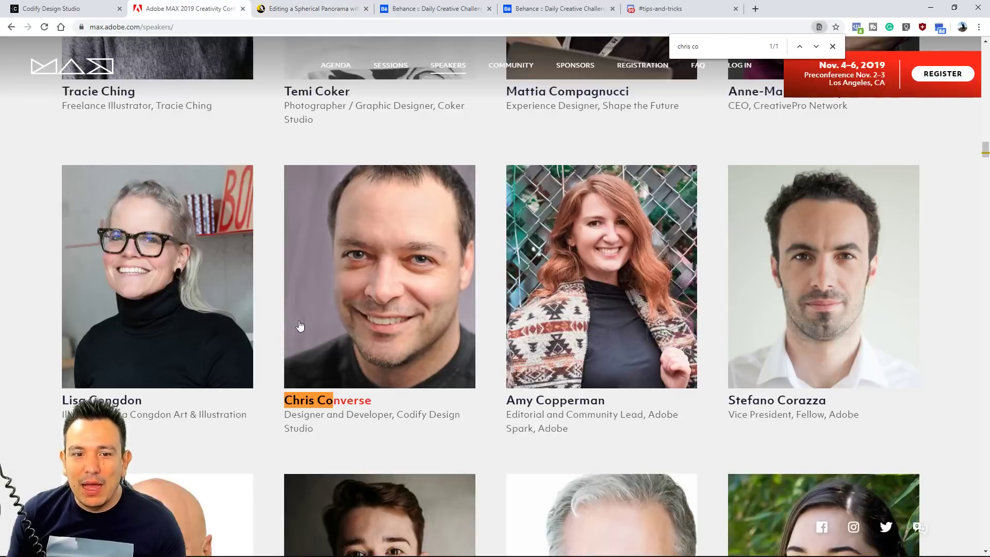
left_click(409, 316)
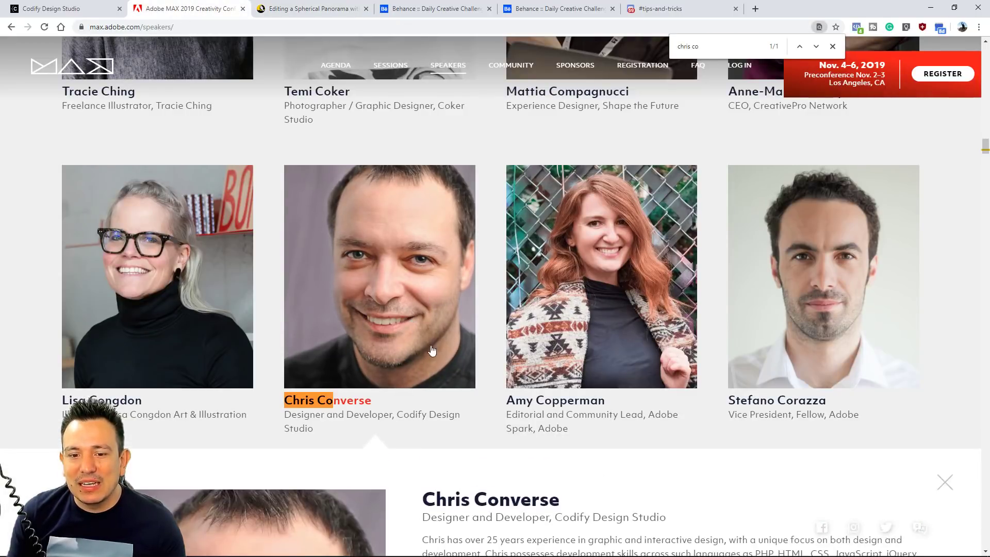
scroll(478, 389, "up", 2)
scroll(474, 395, "down", 4)
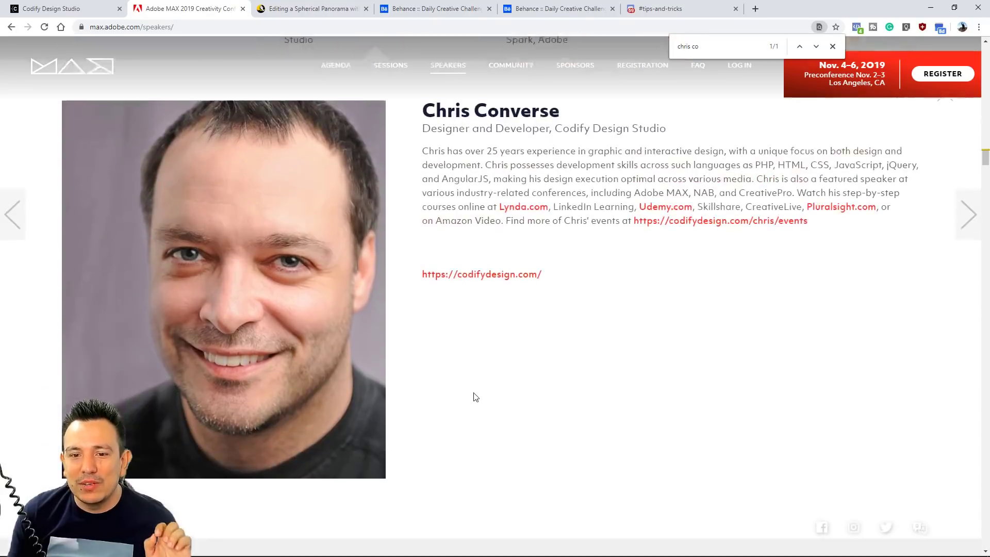
scroll(470, 392, "up", 3)
scroll(470, 396, "up", 2)
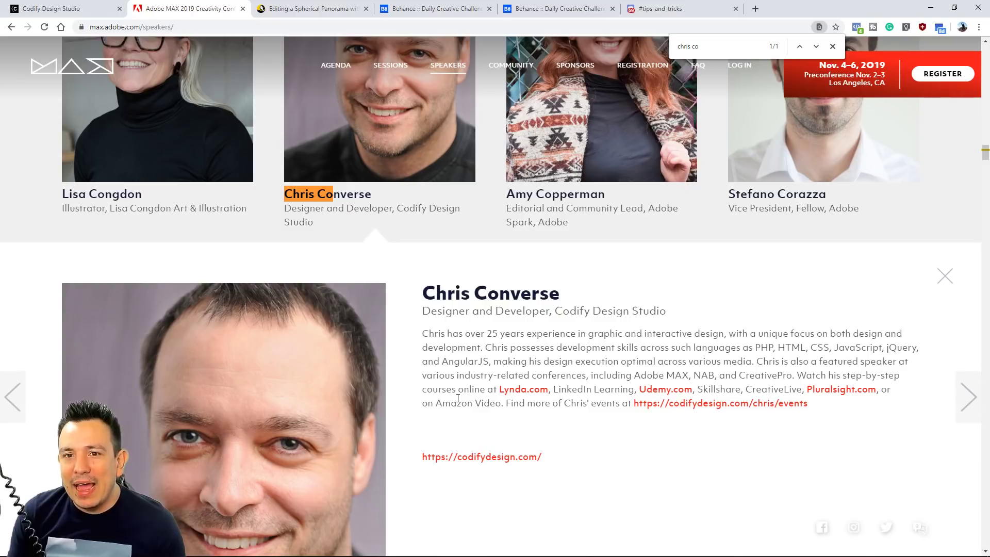
scroll(454, 402, "down", 2)
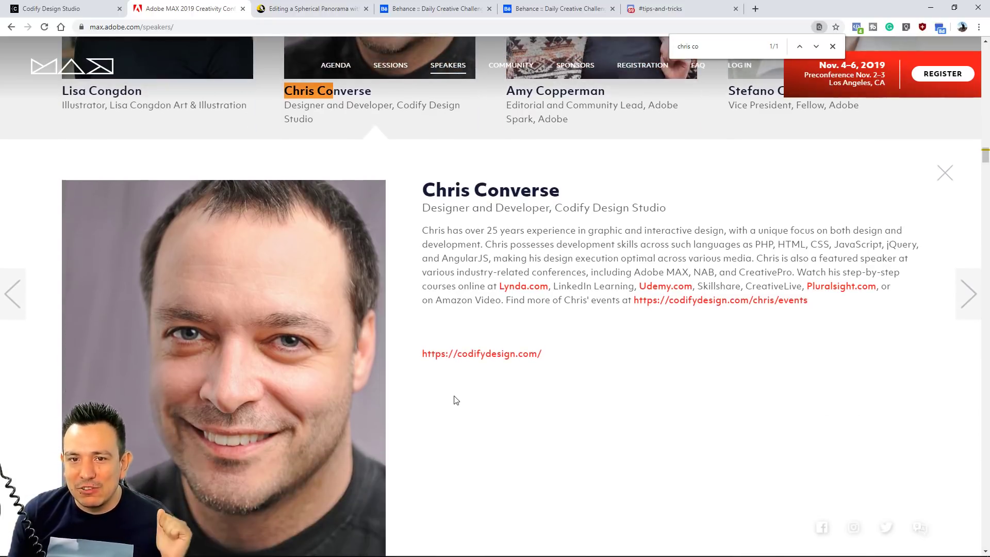
scroll(455, 409, "down", 1)
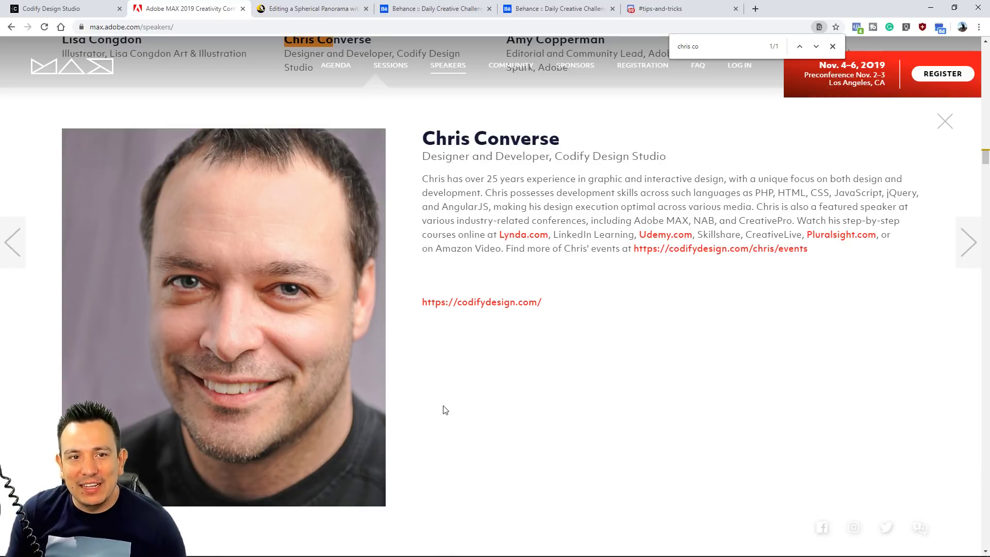
left_click(309, 8)
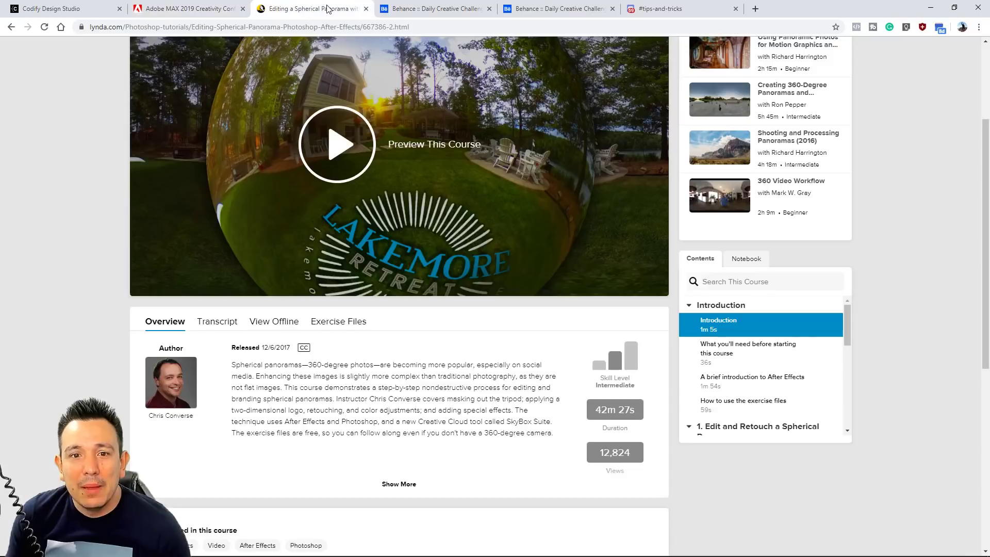
scroll(165, 342, "up", 3)
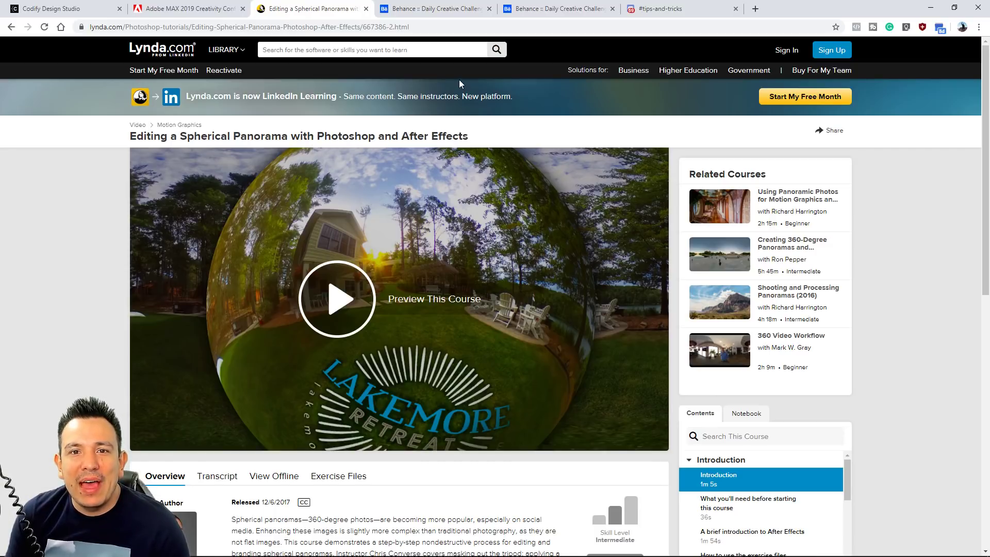
Look through the Behance Photoshop Daily Creative Challenge page, from its introduction down to the community chat and past challenges sections.
left_click(552, 8)
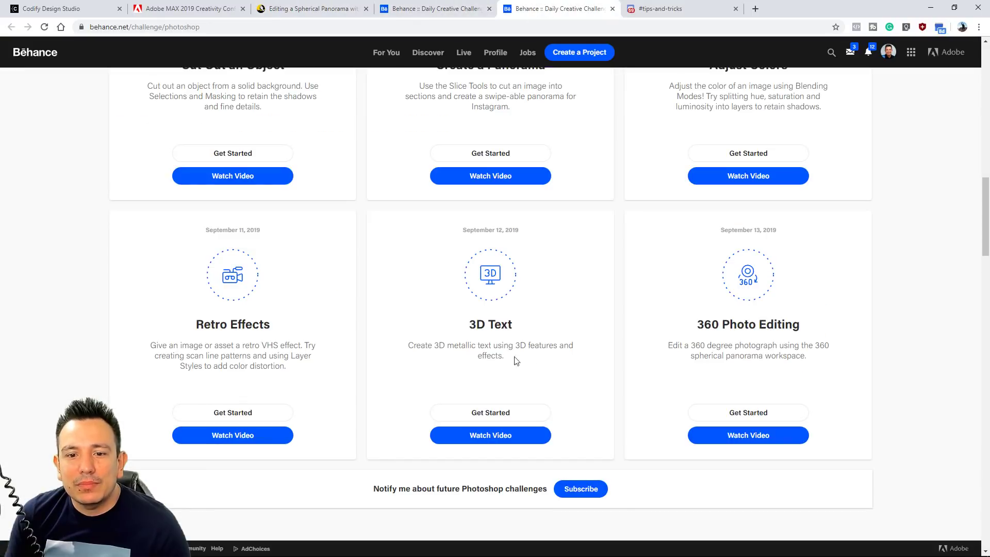
scroll(567, 369, "up", 8)
scroll(567, 368, "up", 9)
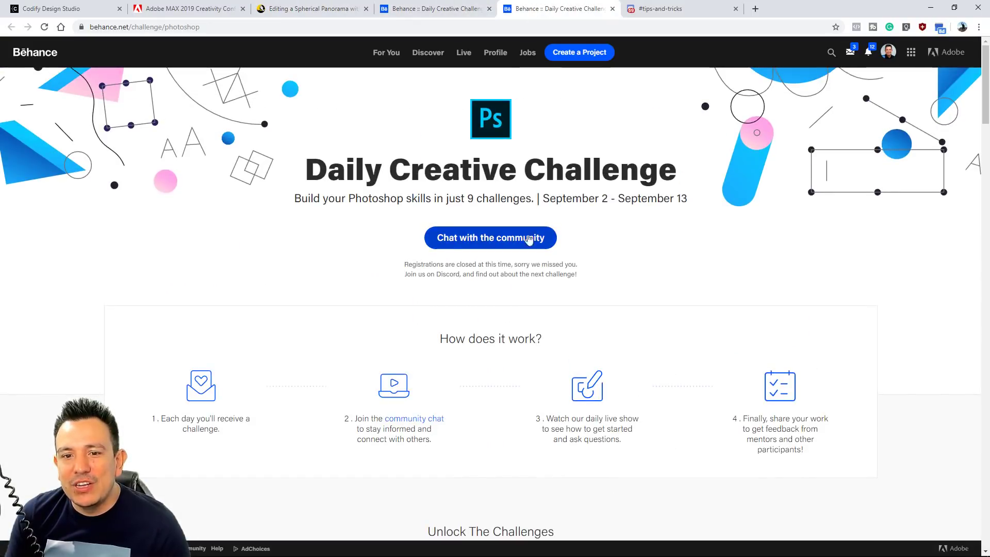
scroll(547, 289, "down", 12)
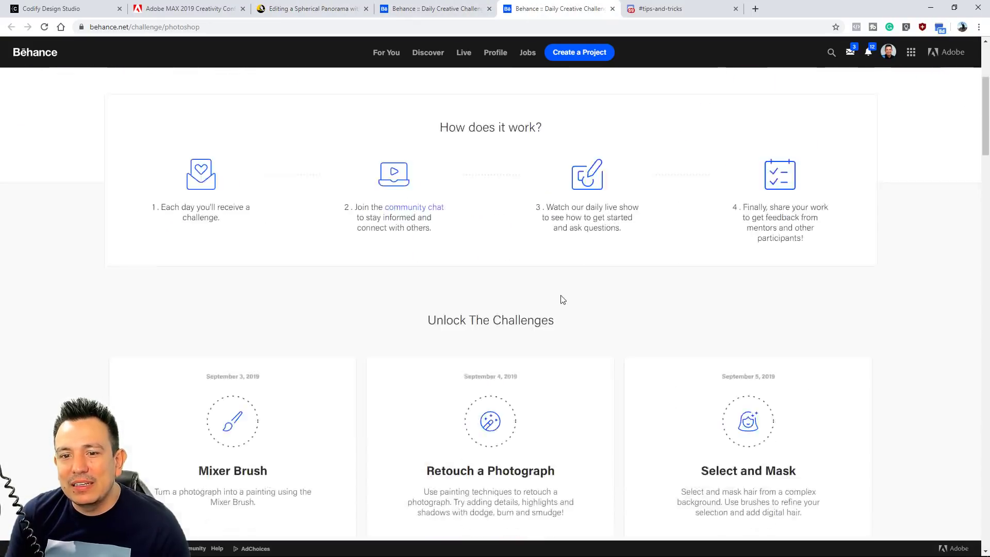
scroll(534, 325, "down", 12)
scroll(535, 325, "up", 3)
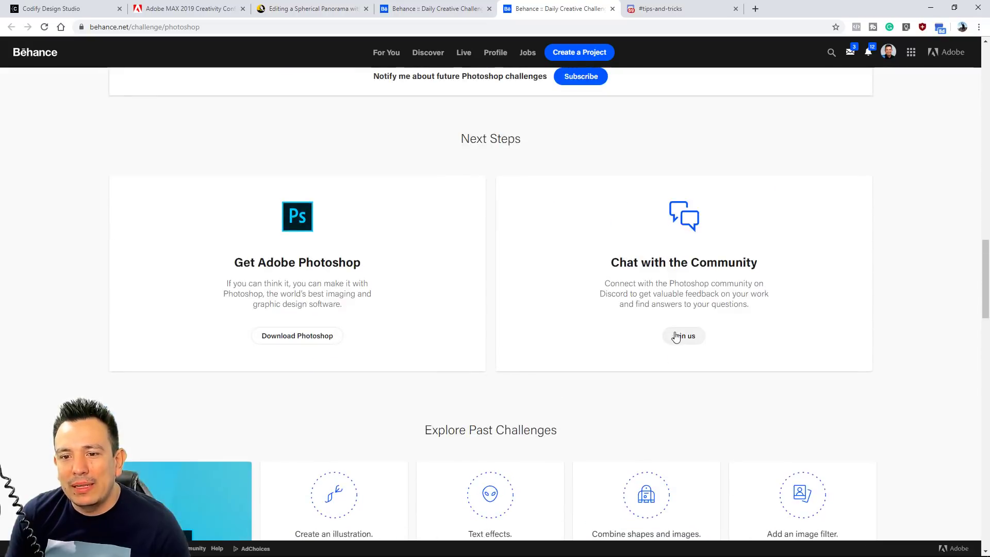
scroll(843, 299, "up", 15)
Open the current-challenge channel of the Adobe Photoshop Discord server and look back through the submitted 3D text images and feedback.
left_click(685, 15)
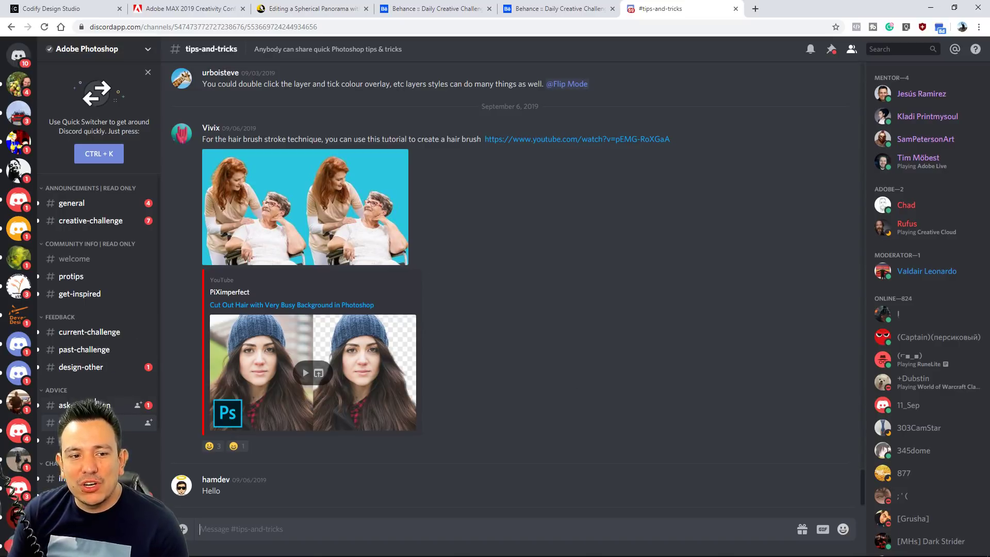
left_click(93, 334)
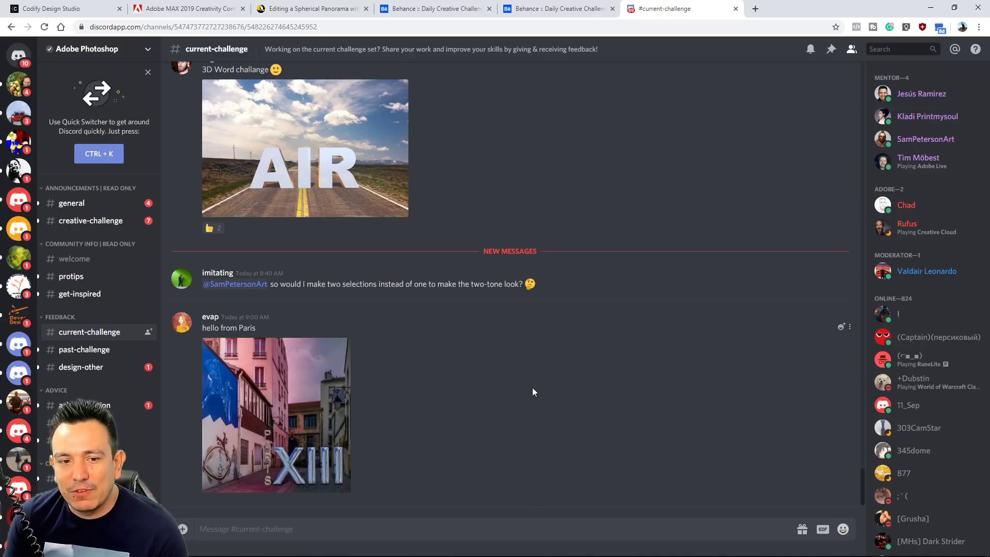
scroll(533, 383, "up", 5)
scroll(533, 386, "up", 5)
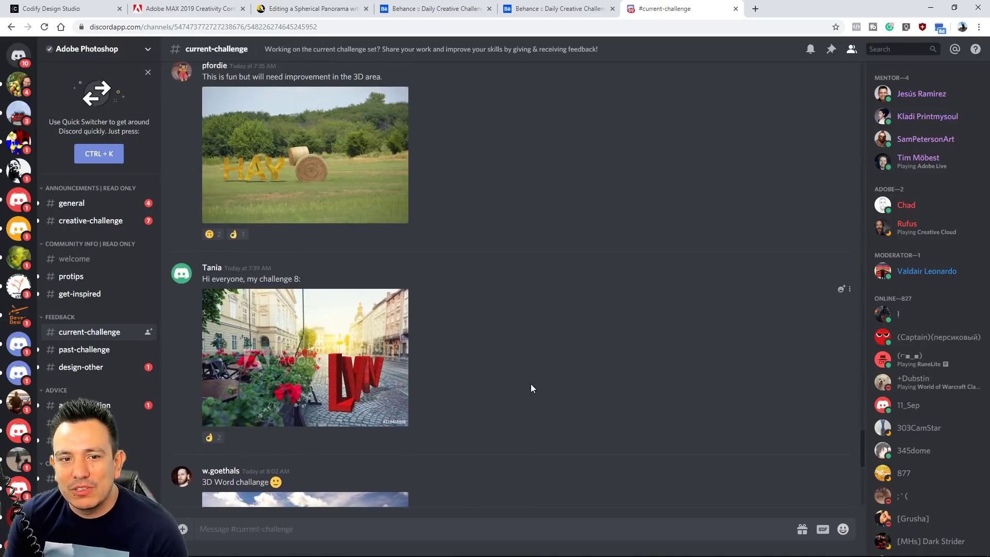
scroll(533, 401, "up", 6)
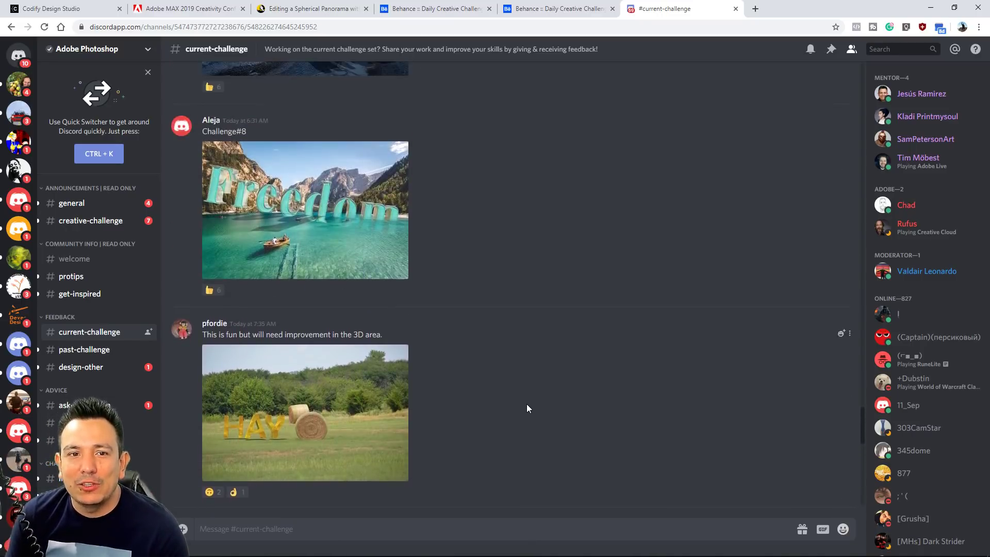
scroll(528, 404, "up", 15)
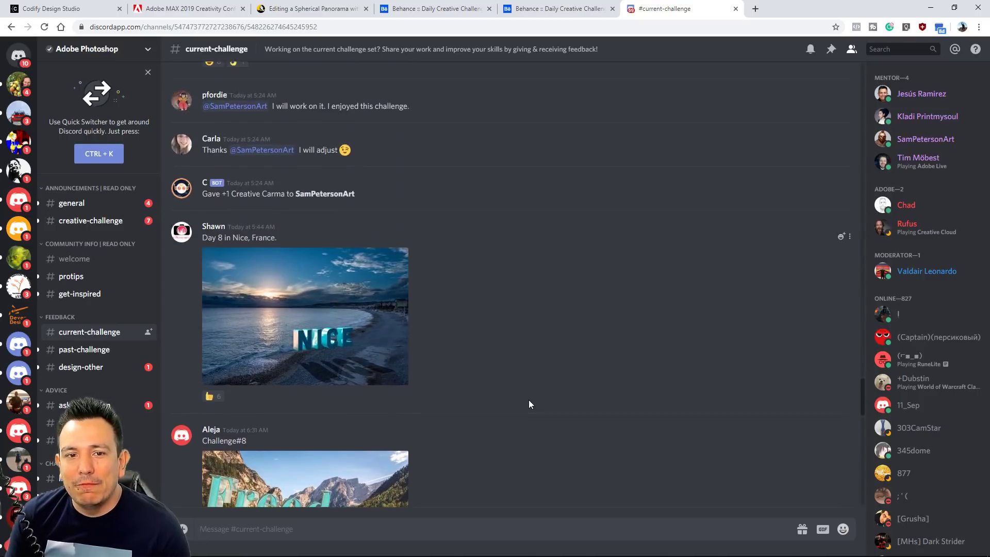
scroll(528, 407, "up", 20)
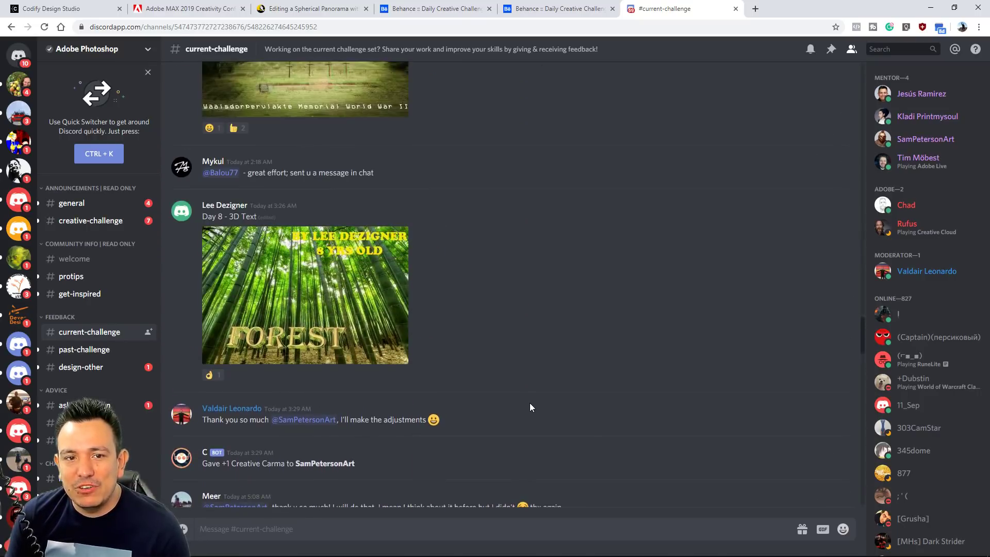
scroll(531, 407, "up", 20)
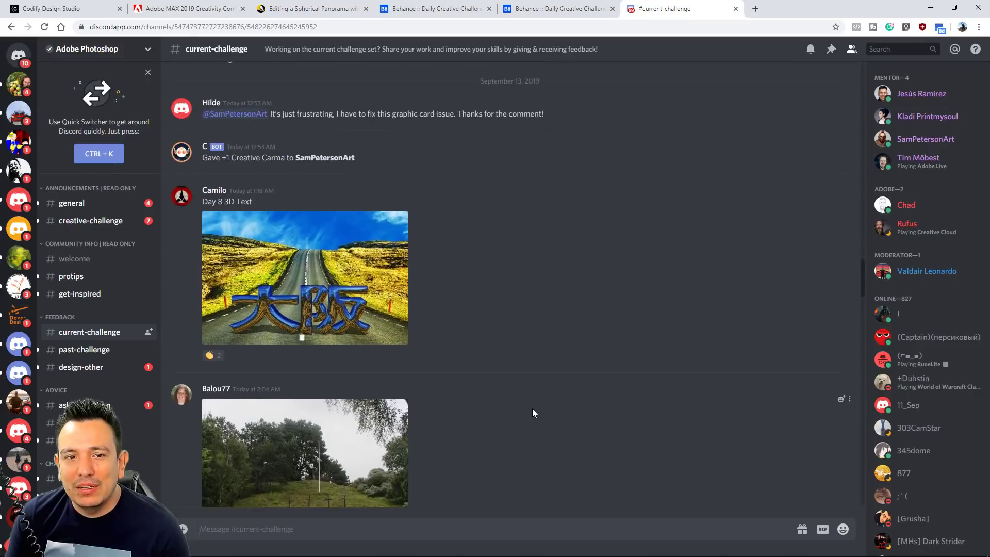
scroll(533, 416, "up", 3)
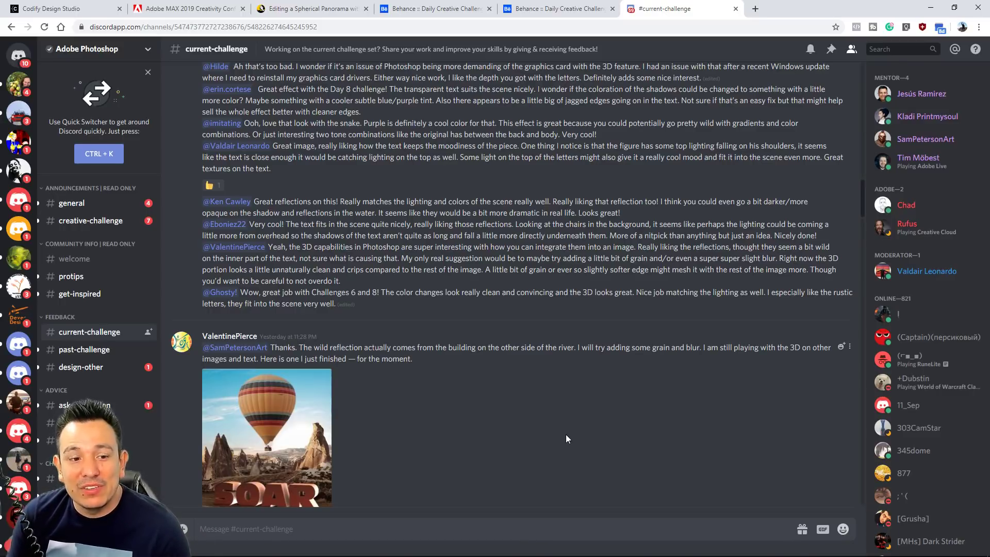
Look into the past-challenge, tips-and-tricks and career-advice channels on Discord, ending in the ask-a-question channel.
left_click(78, 351)
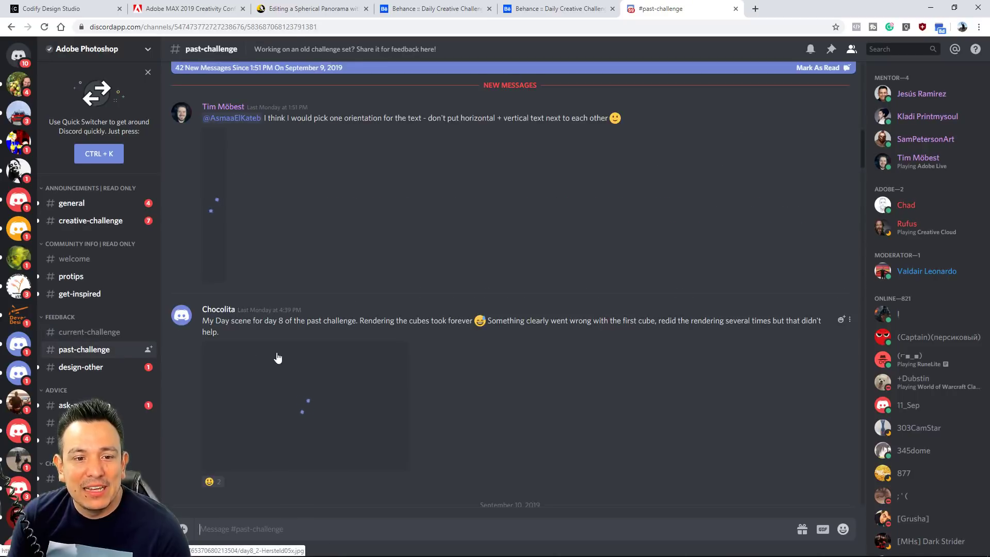
left_click(129, 405)
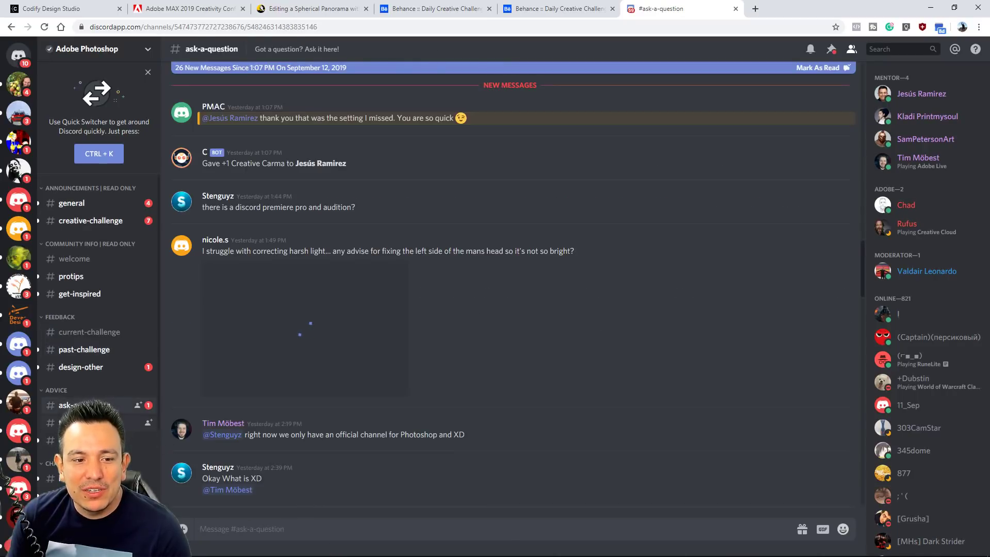
left_click(129, 423)
left_click(118, 440)
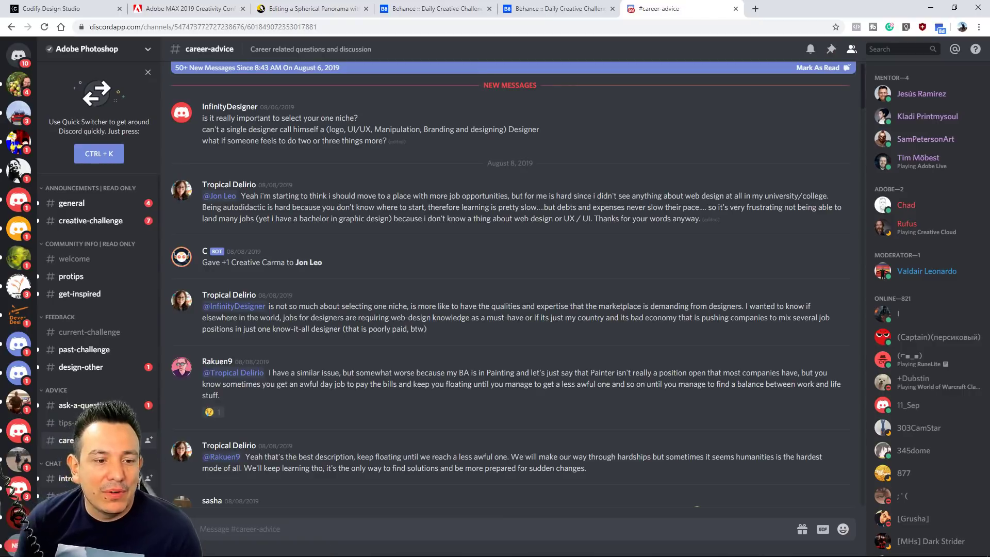
left_click(78, 405)
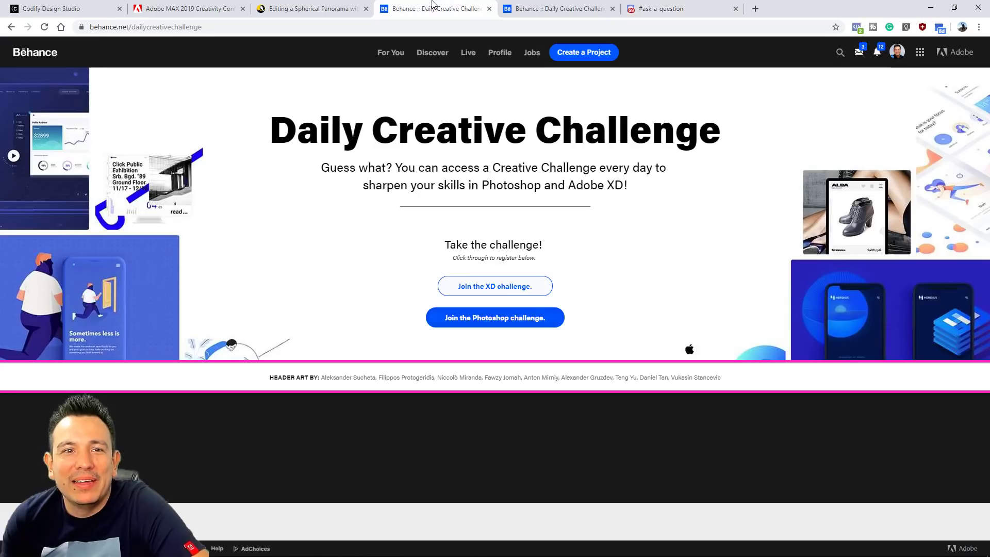
View the Behance Daily Creative Challenge overview page and look through the list of unlocked Photoshop challenges.
left_click(434, 9)
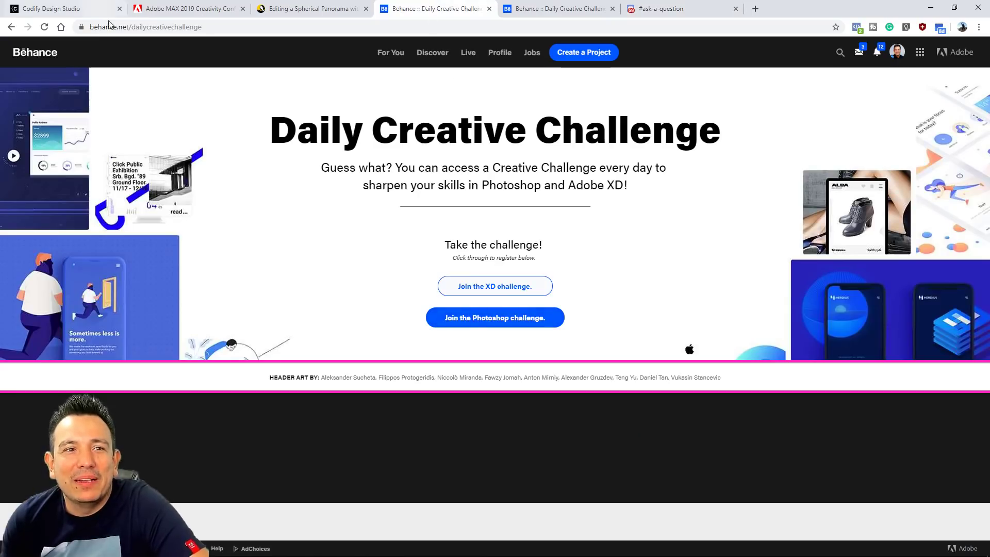
left_click(559, 10)
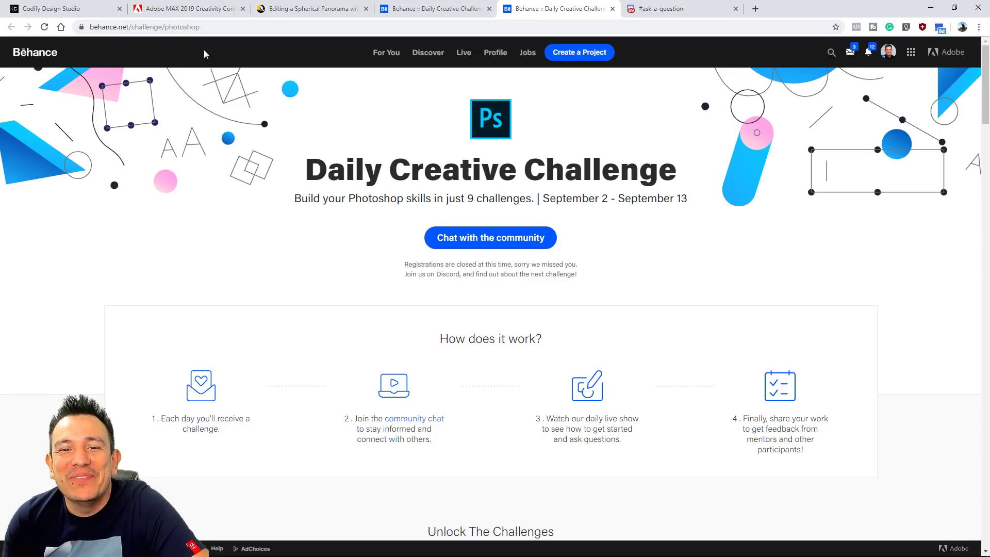
scroll(316, 230, "down", 8)
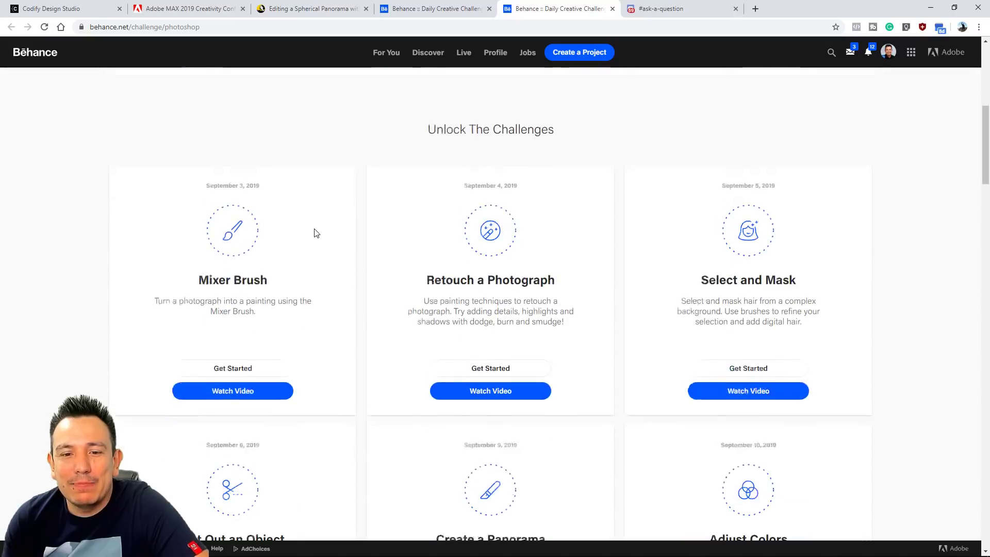
scroll(316, 233, "down", 10)
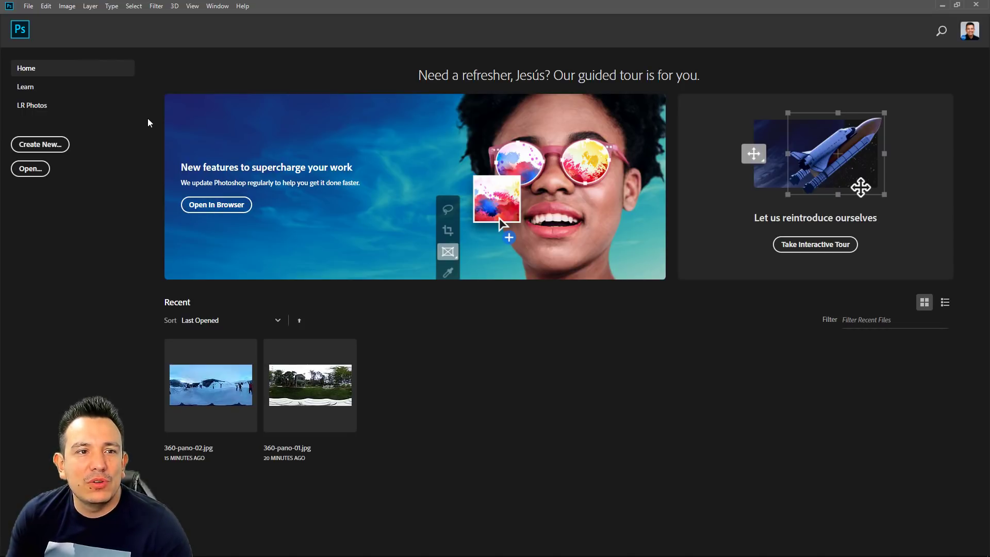
Import 360-pano-01.jpg as a spherical panorama document with the Adobe RGB (1998) color profile.
left_click(175, 6)
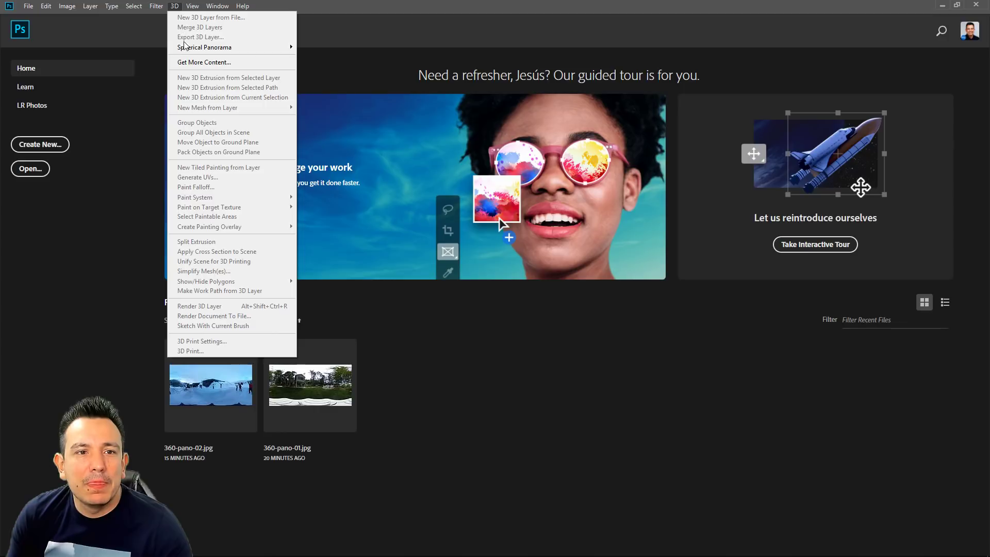
mouse_move(186, 48)
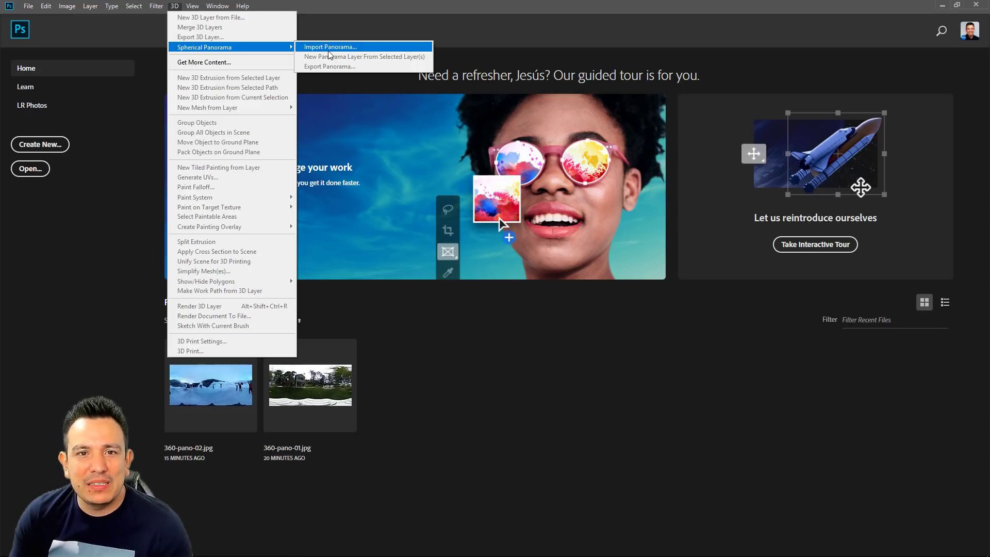
left_click(360, 46)
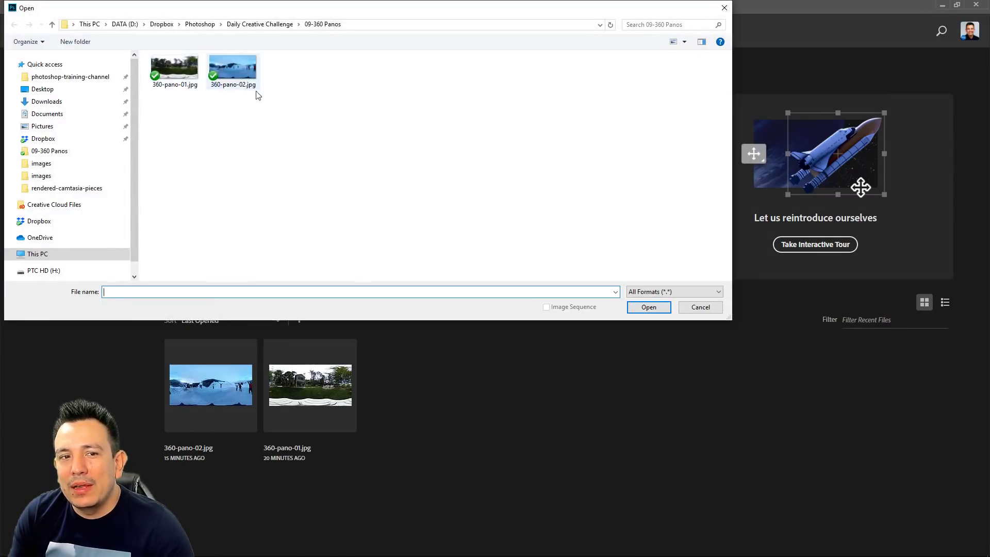
left_click(172, 75)
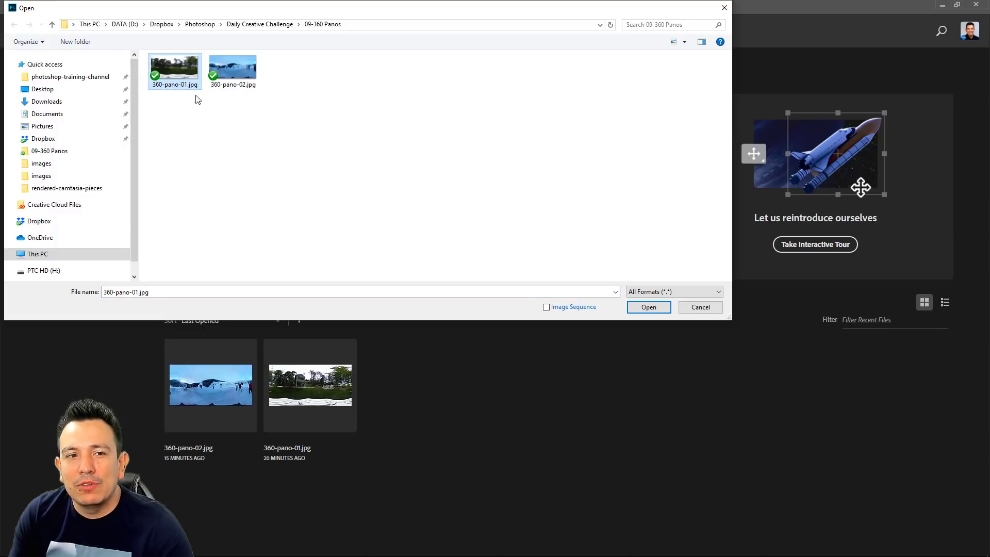
left_click(643, 311)
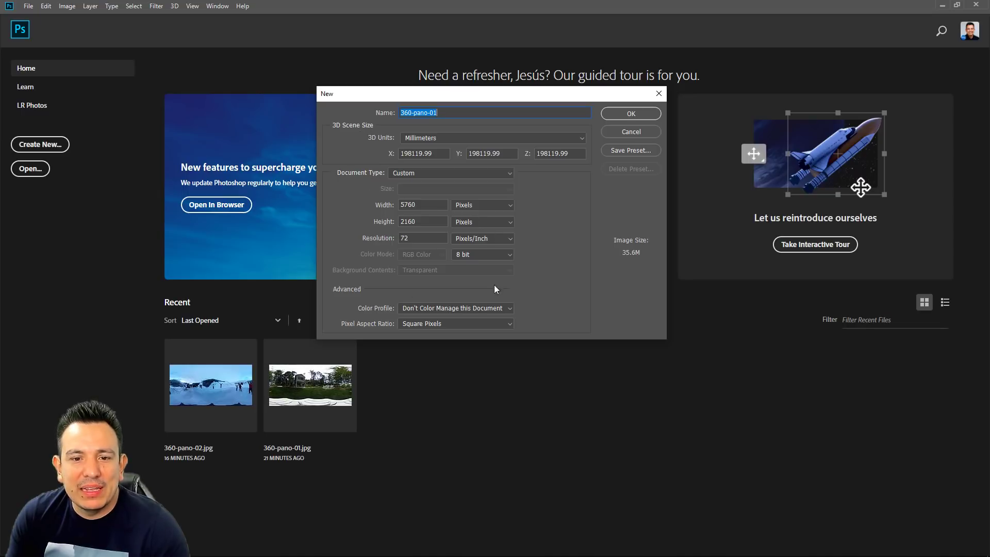
left_click(455, 308)
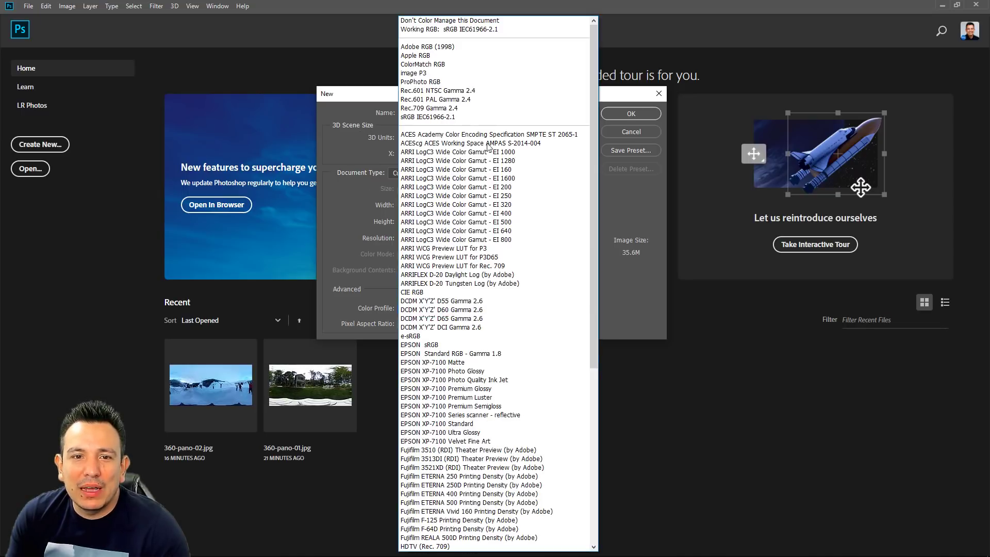
left_click(478, 47)
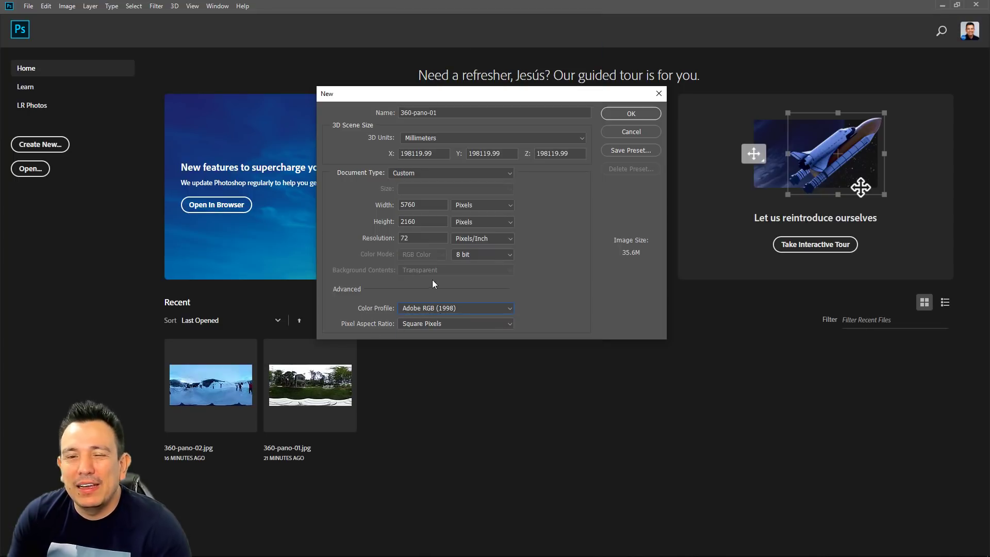
left_click(638, 115)
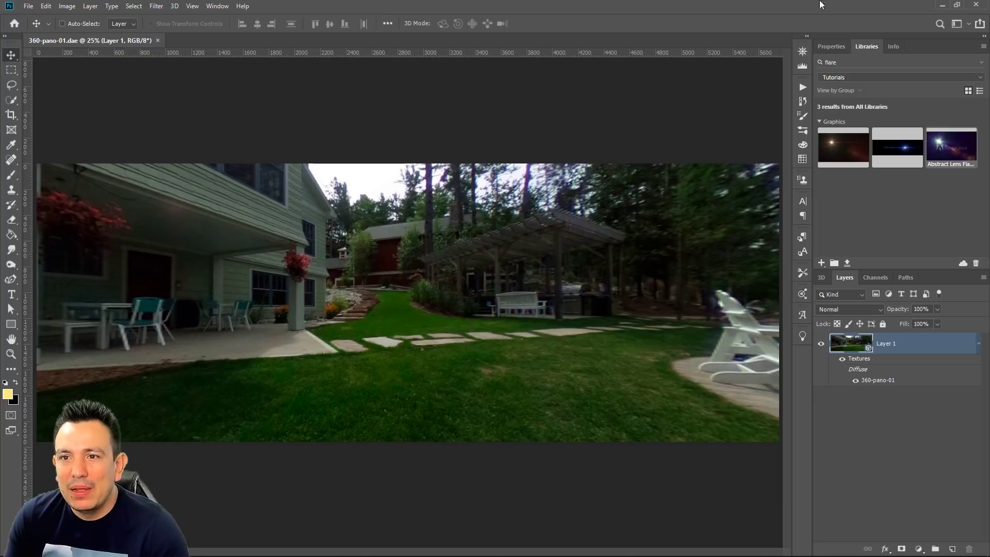
Show the 3D camera properties and compare the Move tool with the Rectangular Marquee tool to find the camera navigation controls.
left_click(830, 45)
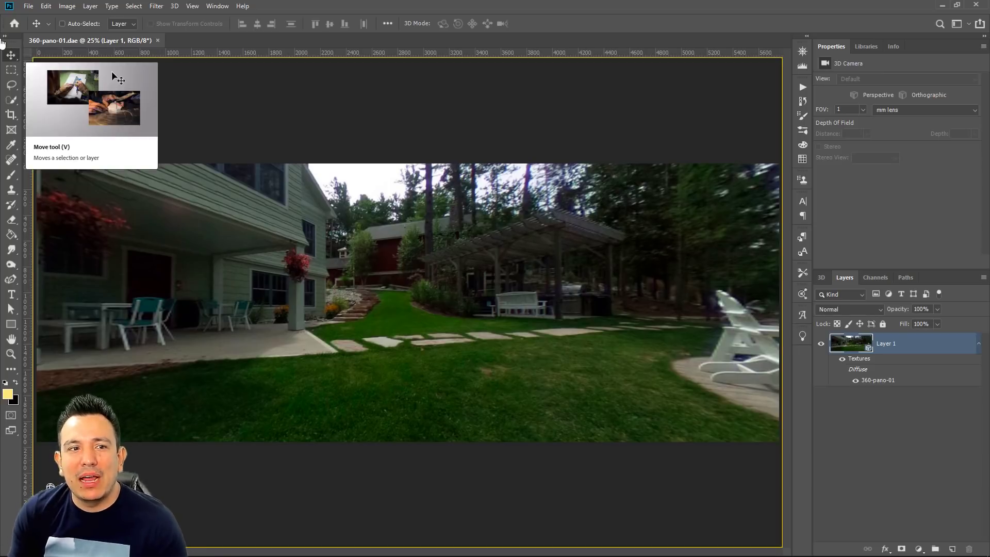
left_click(11, 71)
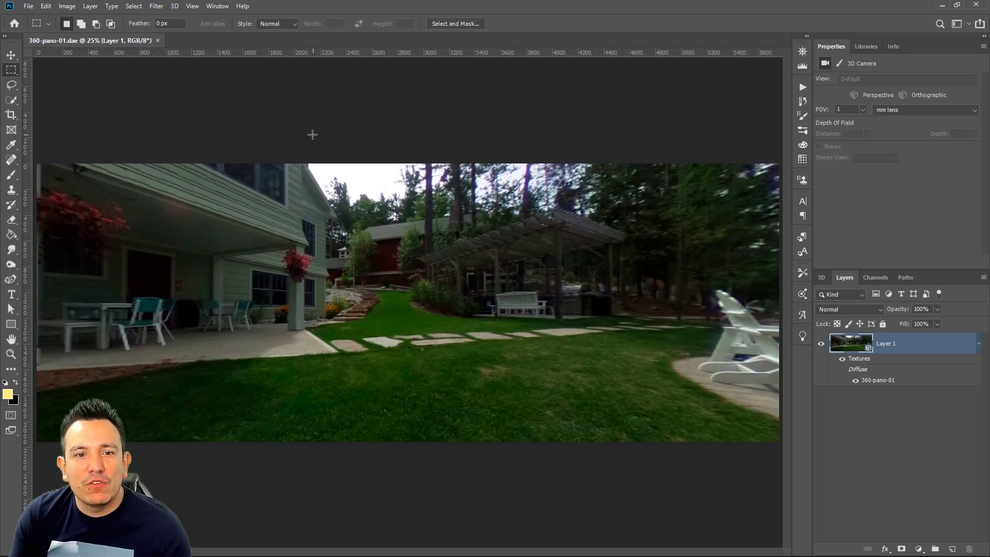
key("v")
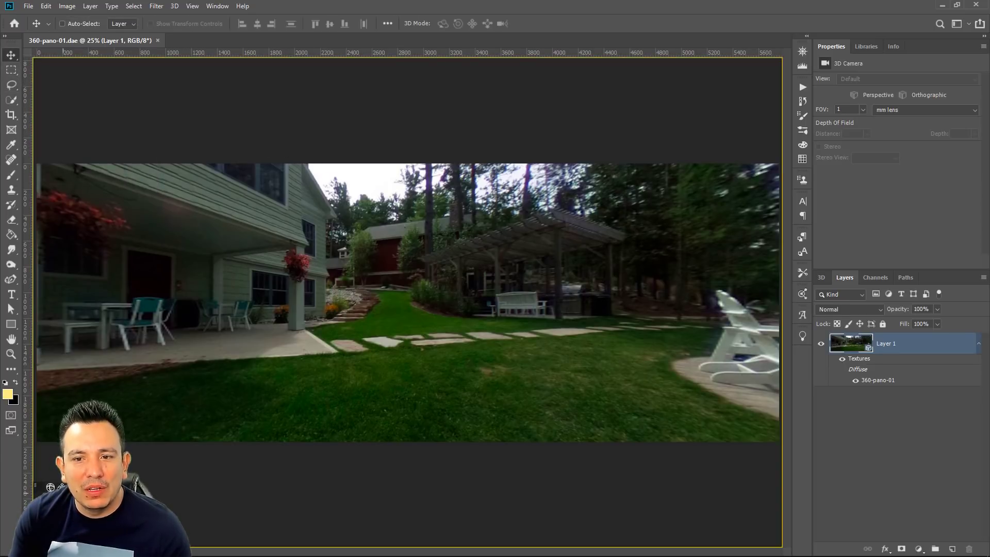
key("m")
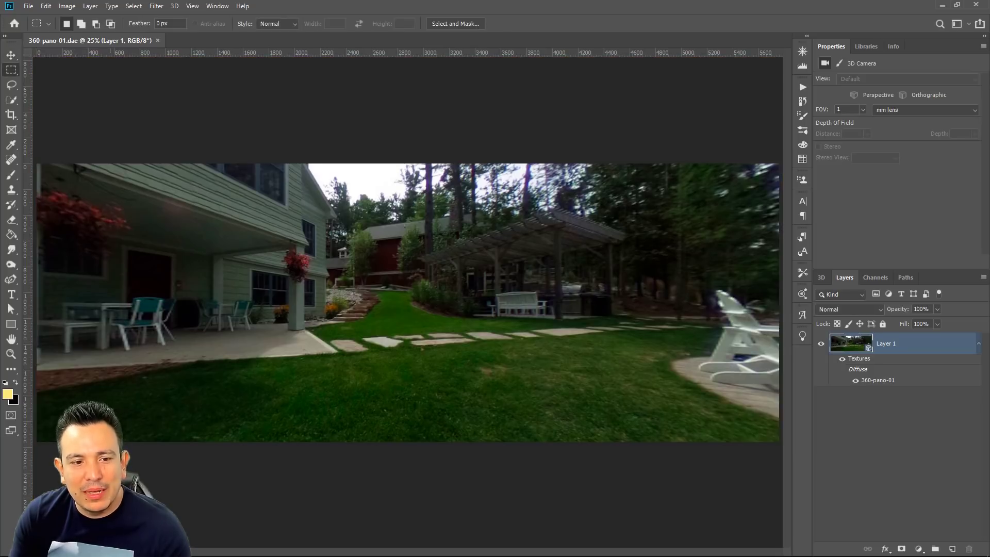
key("v")
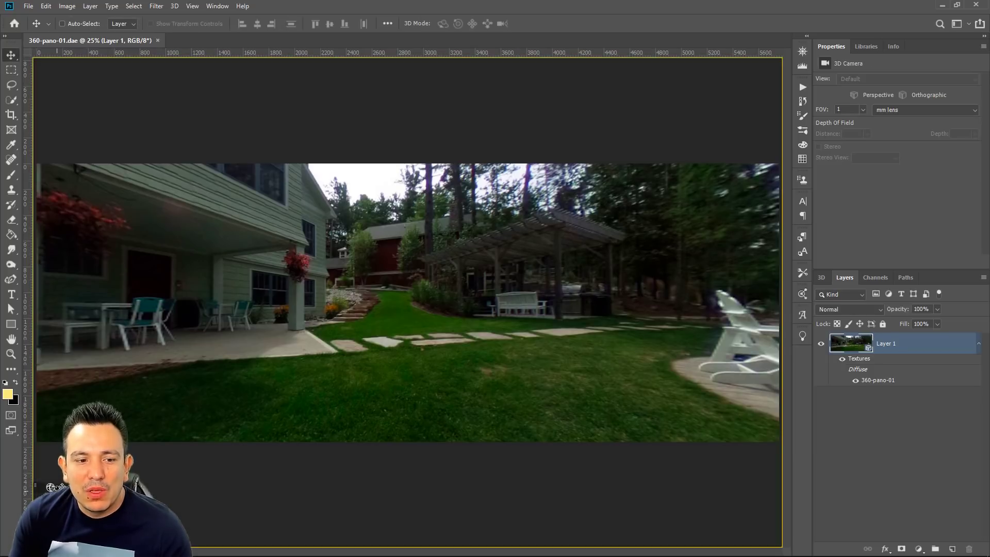
Rotate the 3D camera to look around the panorama, including the ground, the sky, the house and the lakeside.
left_click_drag(51, 487, 304, 481)
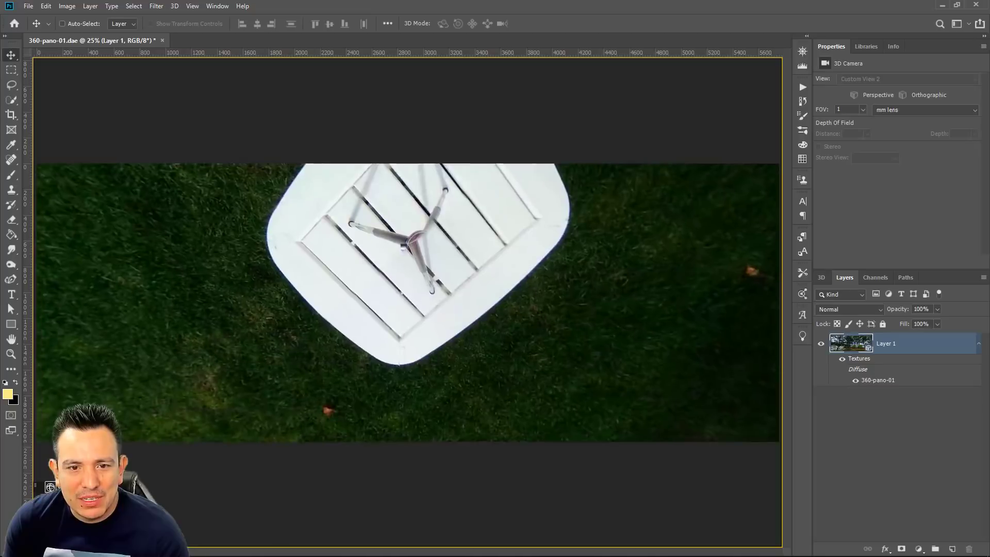
left_click_drag(50, 488, 207, 433)
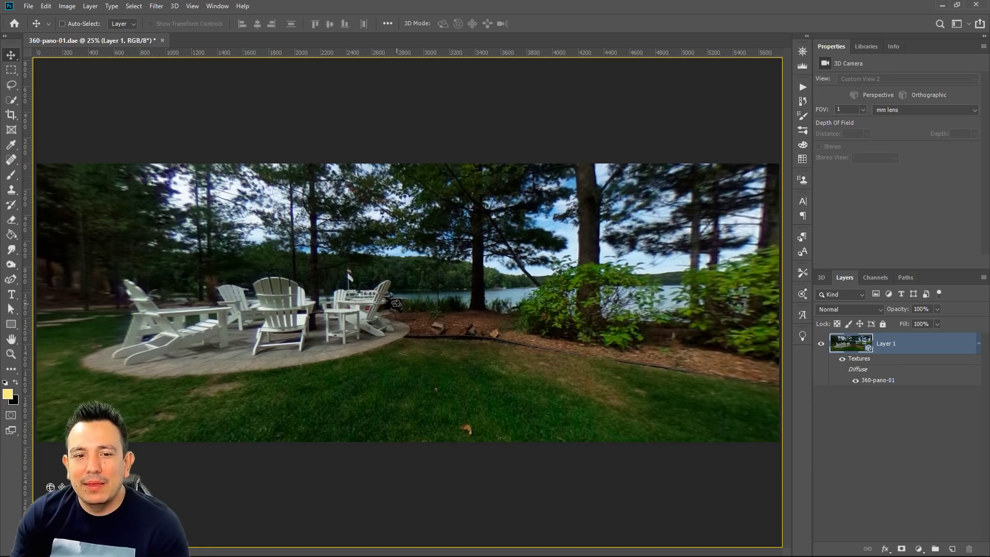
mouse_move(396, 303)
left_mouse_down()
mouse_move(555, 226)
mouse_move(274, 236)
mouse_move(281, 309)
mouse_move(281, 276)
mouse_move(247, 372)
mouse_move(371, 318)
mouse_move(316, 310)
mouse_move(384, 307)
mouse_move(410, 259)
mouse_move(411, 300)
left_mouse_up()
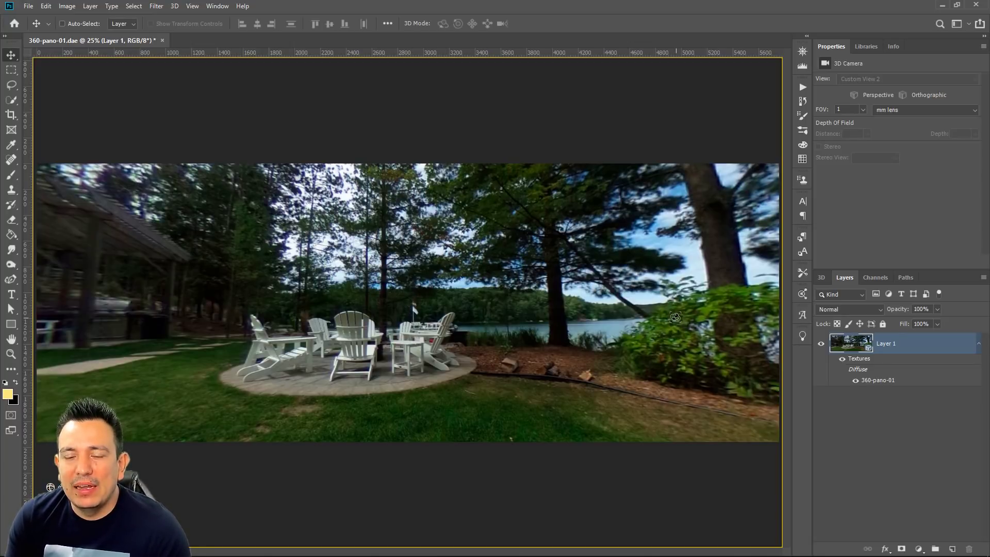
left_click_drag(557, 301, 270, 234)
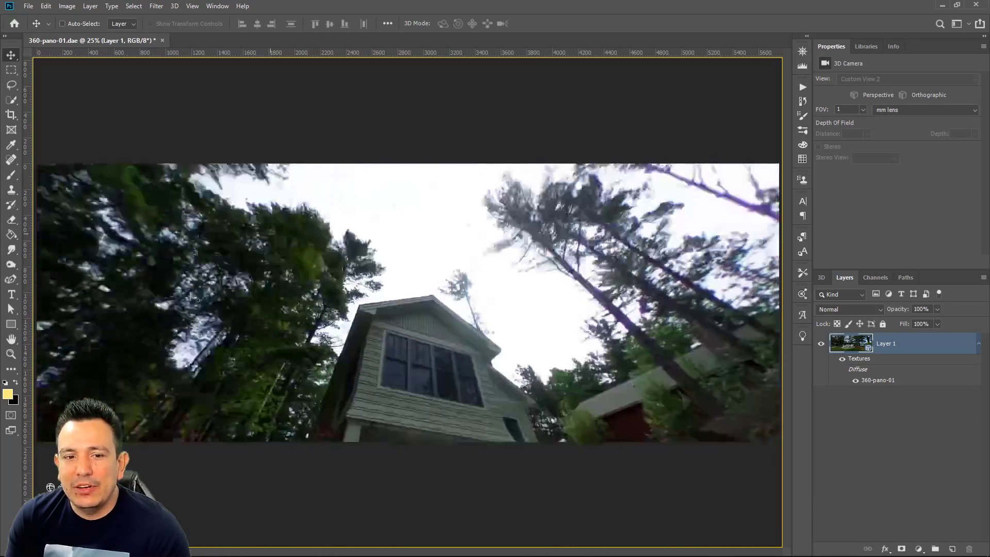
left_click_drag(199, 299, 620, 282)
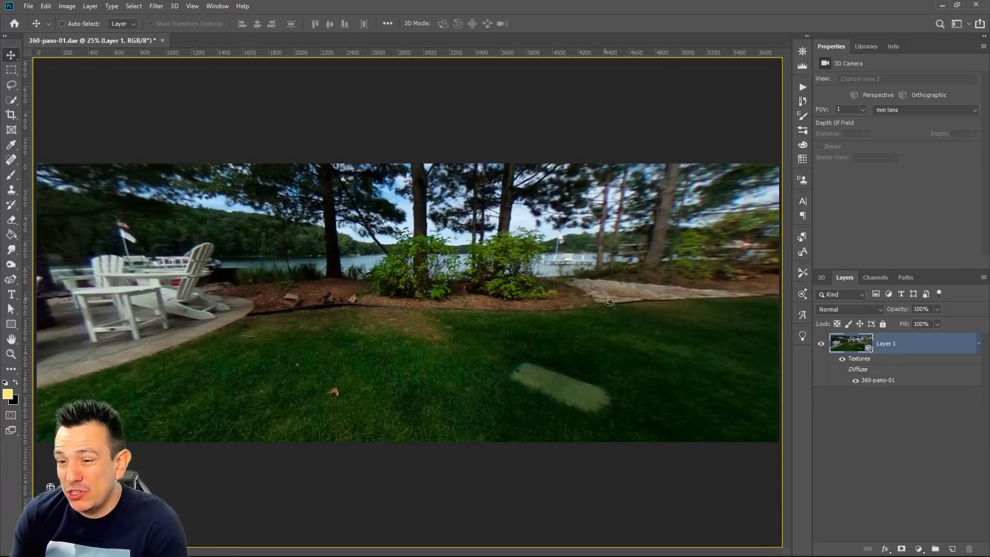
Open the panorama layer's 360-pano-01 diffuse texture as its own document and compare it with the spherical view.
right_click(877, 381)
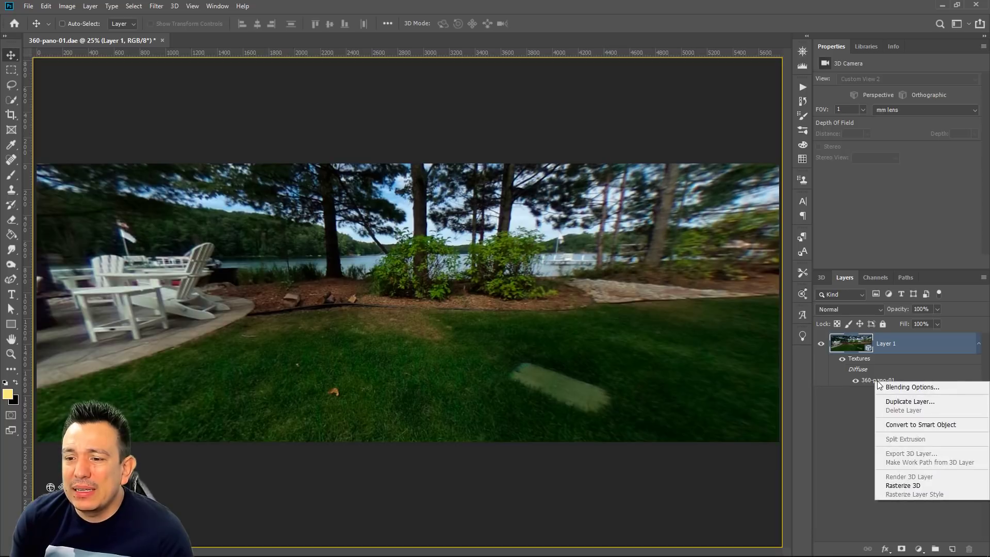
right_click(892, 345)
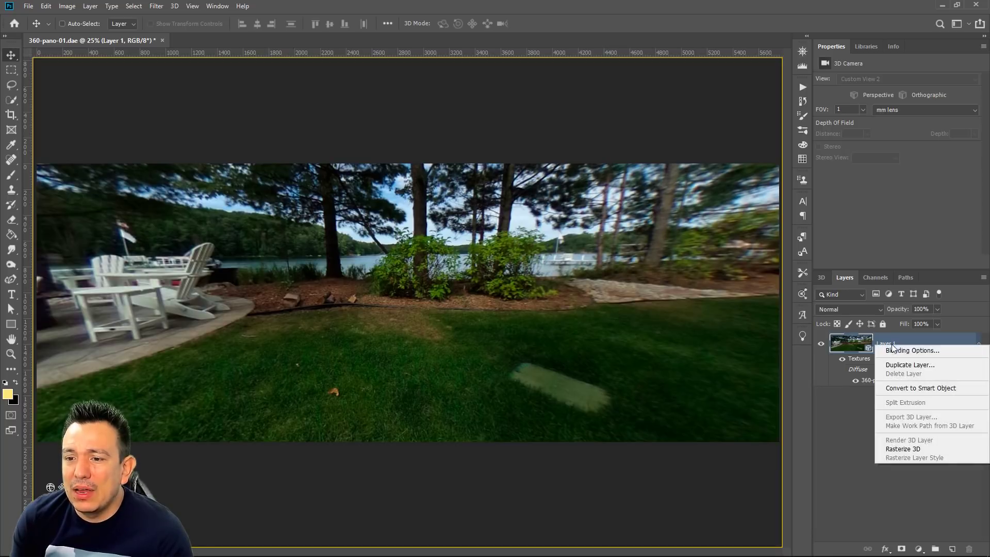
left_click(845, 351)
double_click(871, 381)
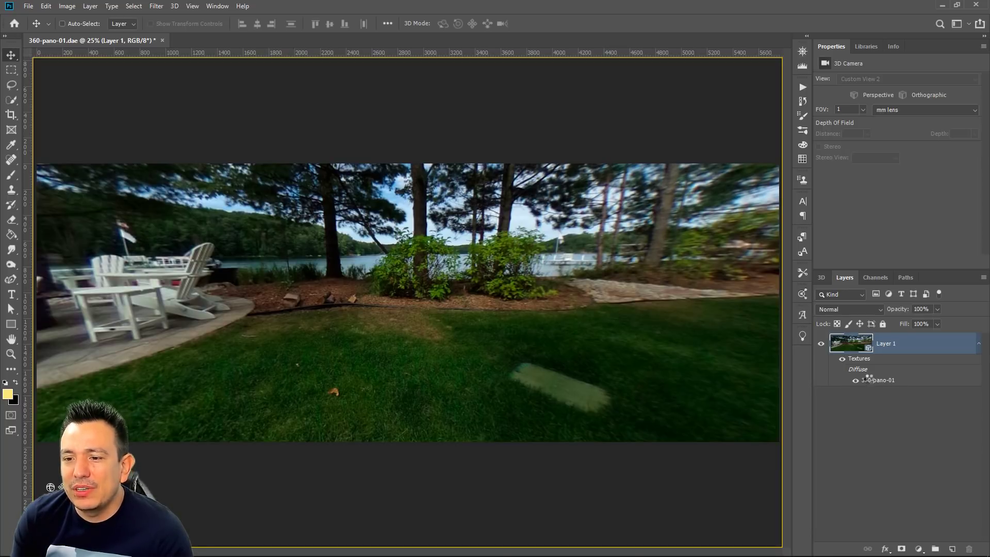
left_click(110, 41)
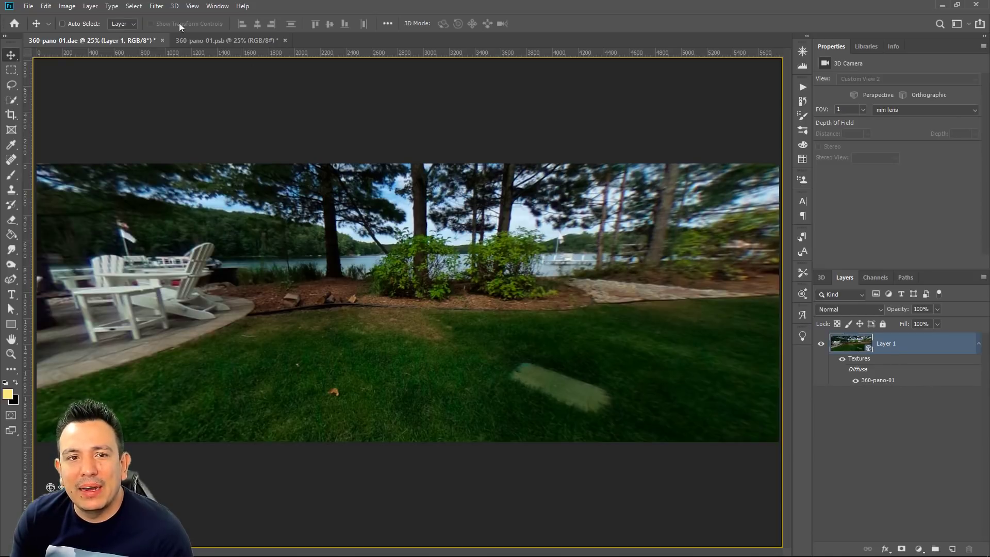
left_click(214, 39)
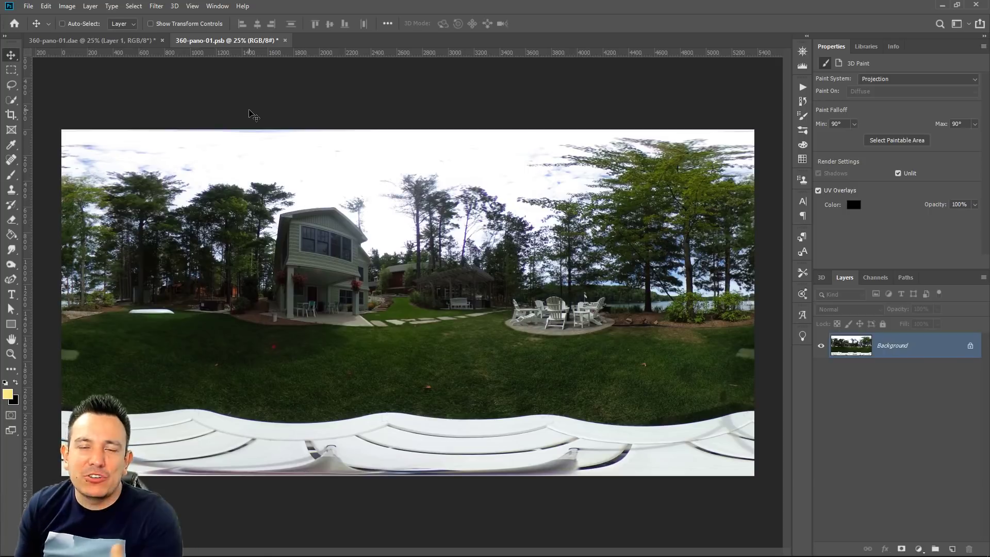
left_click(129, 40)
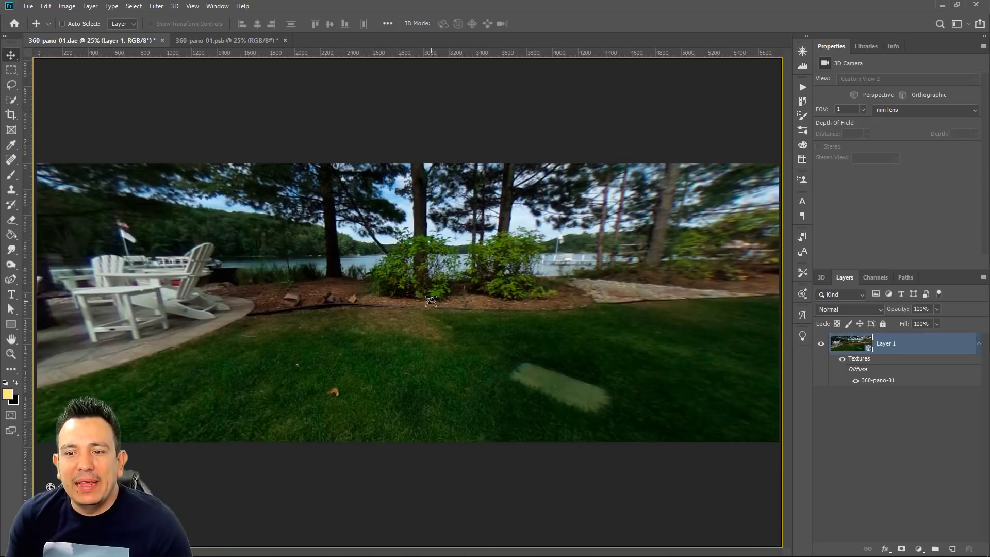
Paint the letters JR in yellow on the panorama's grass with the Brush tool, using 200 px and 175 px brush sizes.
left_click(11, 175)
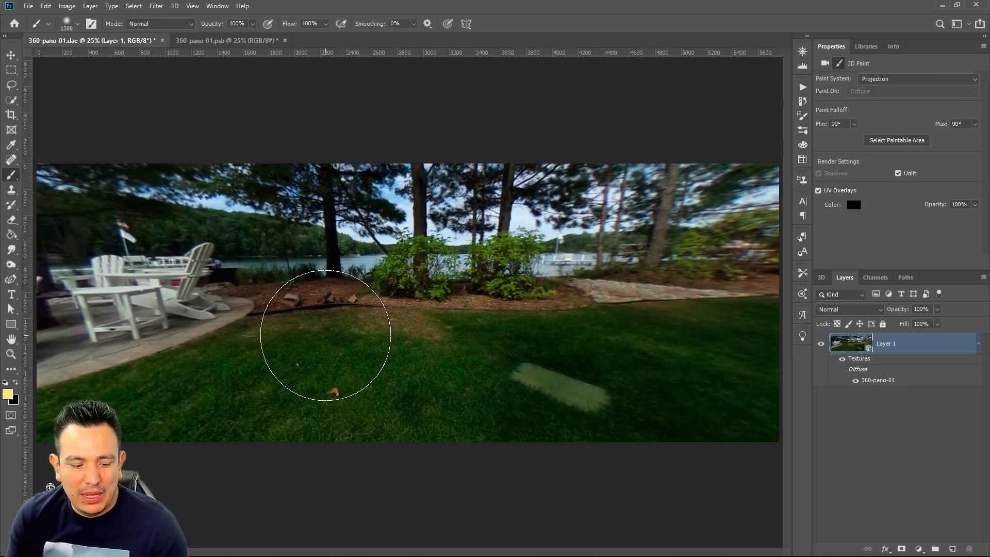
key("bracketleft")
key("bracketleft")
key("bracketleft")
key("bracketleft")
key("bracketleft")
key("bracketleft")
key("bracketleft")
key("bracketleft")
key("bracketleft")
key("bracketleft")
key("bracketleft")
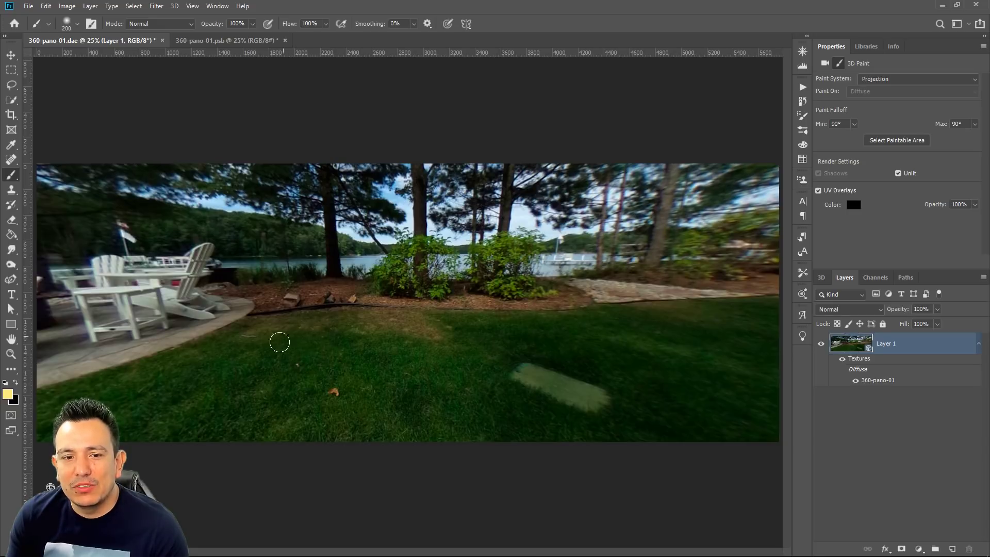
mouse_move(278, 325)
left_mouse_down()
mouse_move(316, 321)
mouse_move(300, 327)
mouse_move(317, 359)
mouse_move(243, 409)
left_mouse_up()
key("bracketleft")
mouse_move(384, 309)
left_mouse_down()
mouse_move(386, 400)
mouse_move(380, 329)
mouse_move(400, 312)
mouse_move(383, 359)
mouse_move(456, 402)
left_mouse_up()
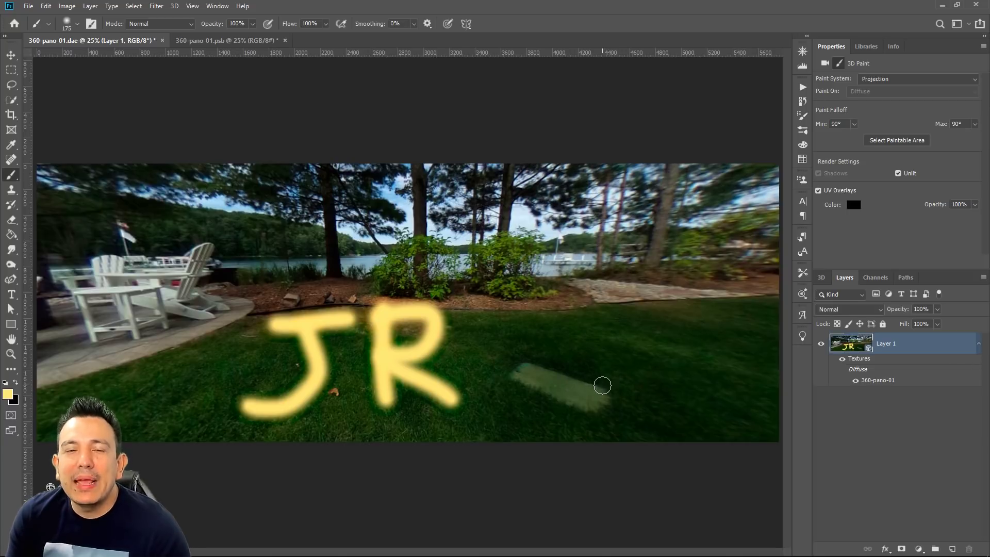
Examine the painted letters from another camera angle and compare them with the flat 360-pano-01.psb texture.
left_click(11, 55)
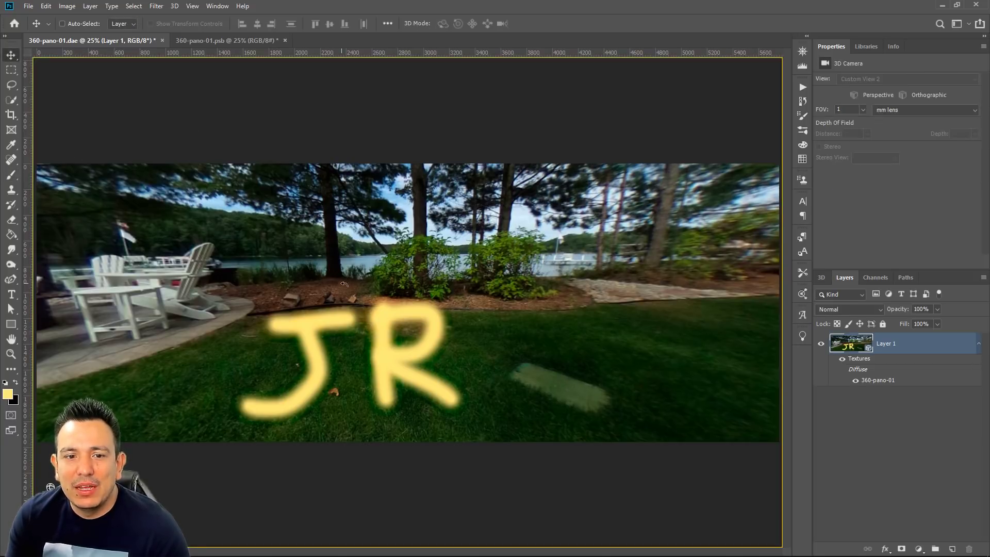
left_click_drag(343, 283, 312, 300)
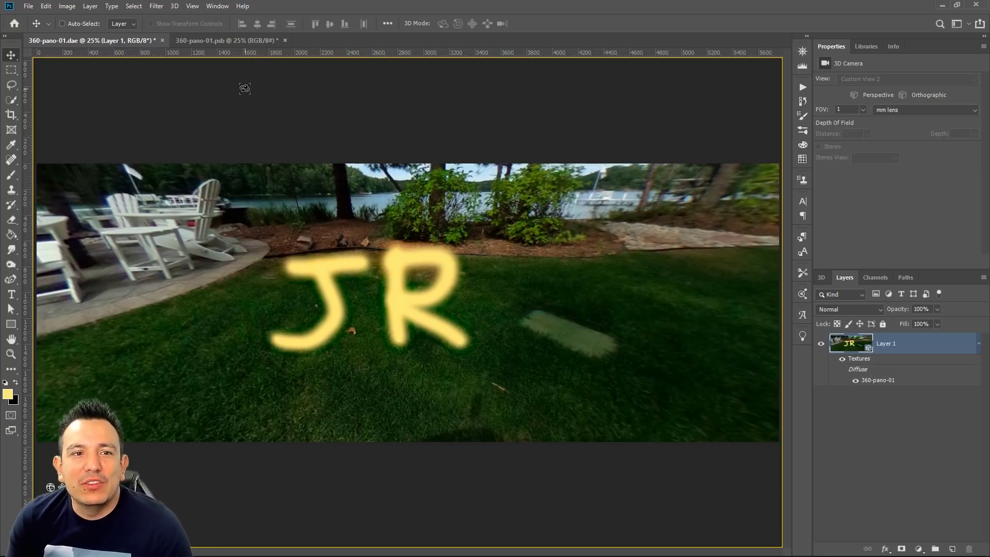
left_click(227, 41)
left_click(130, 39)
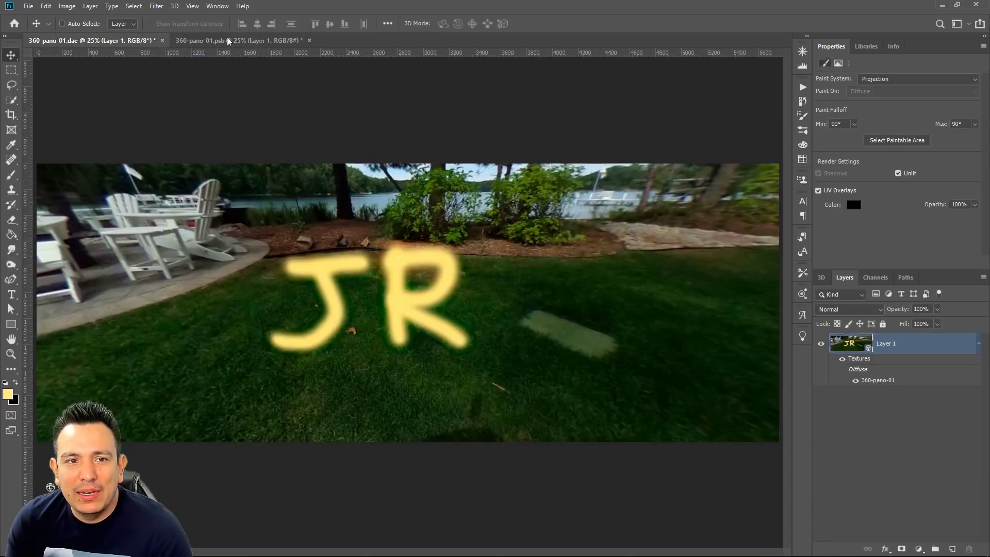
left_click(296, 272)
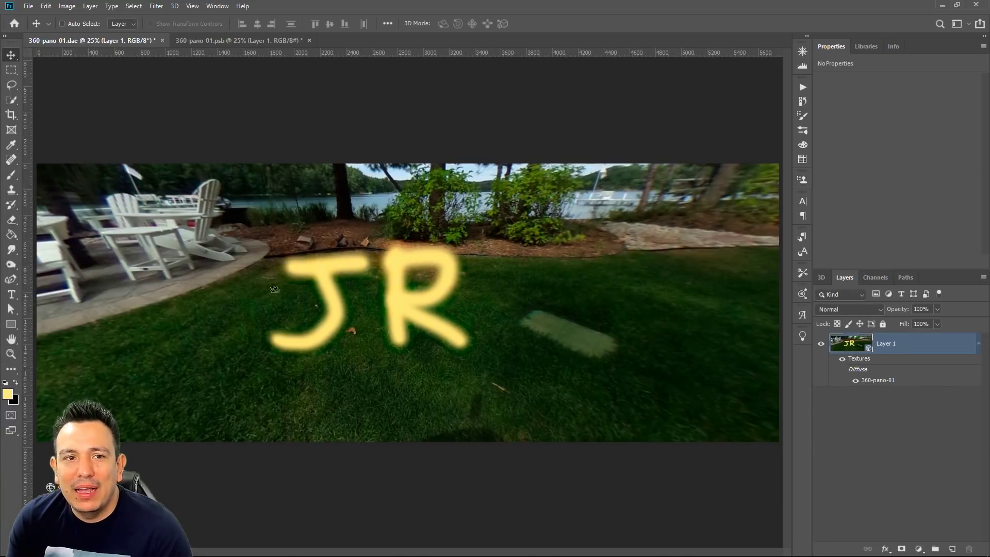
left_click(220, 39)
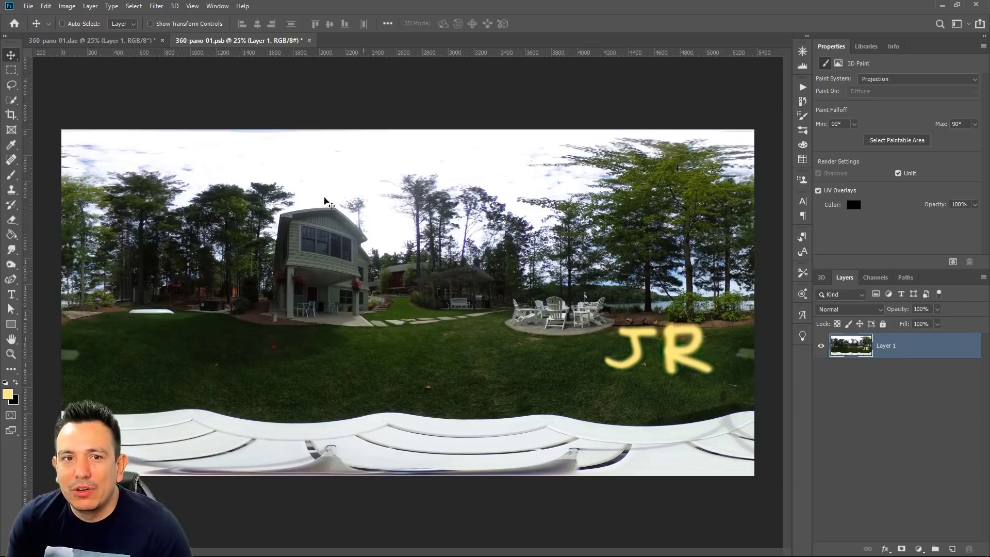
Close the 360-pano-01.psb texture document, saving its changes.
left_click(309, 40)
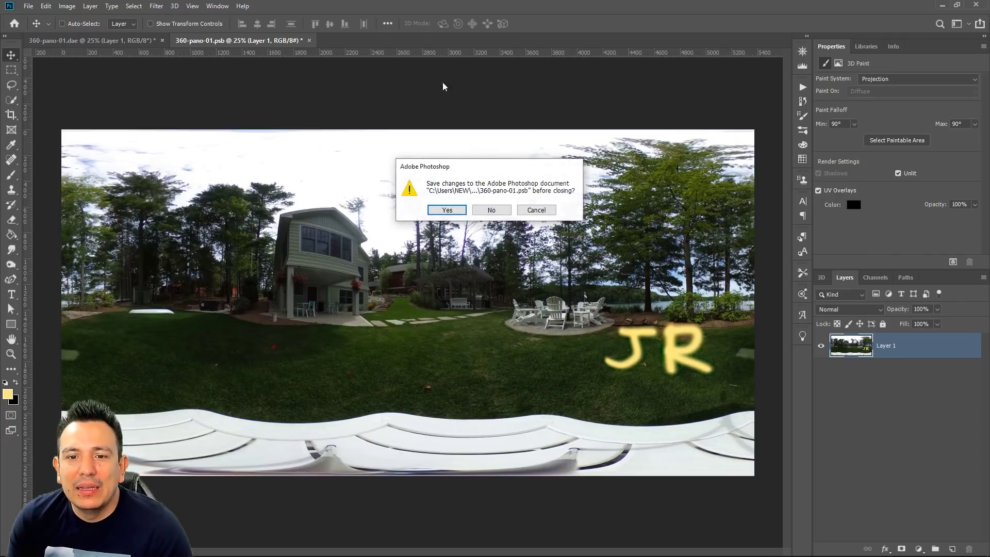
left_click(453, 210)
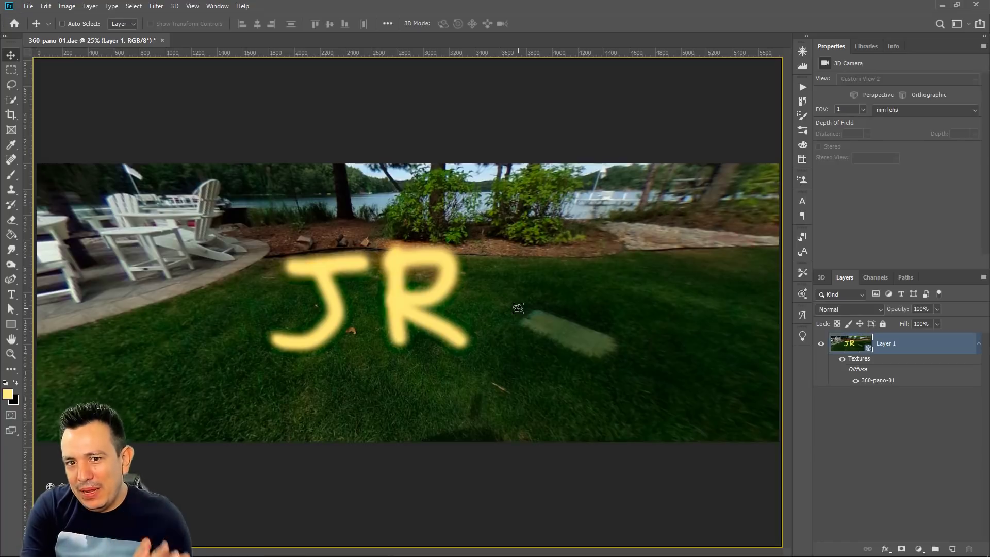
key("ctrl")
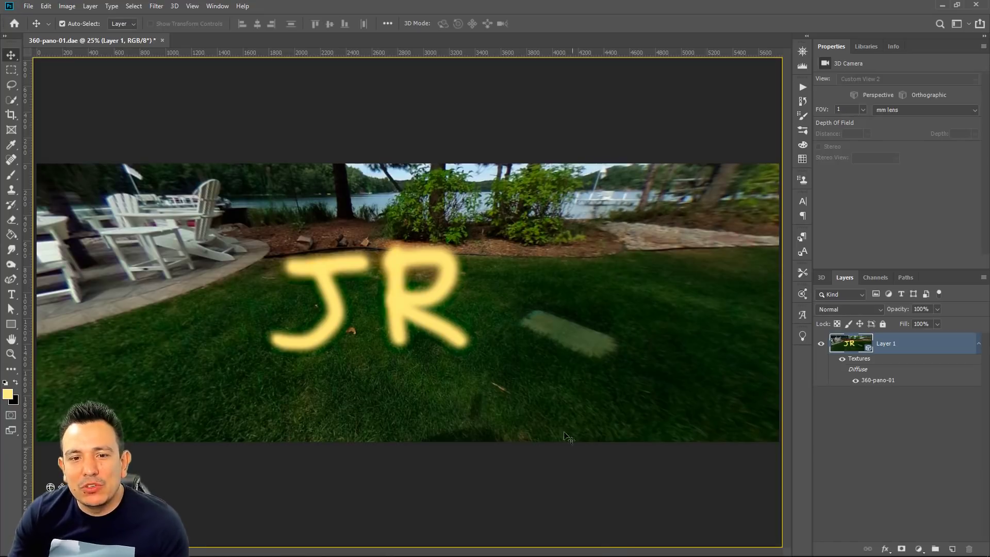
Undo the brush strokes of the painted JR letters on the panorama's grass.
left_click_drag(560, 434, 555, 427)
key("ctrl+z")
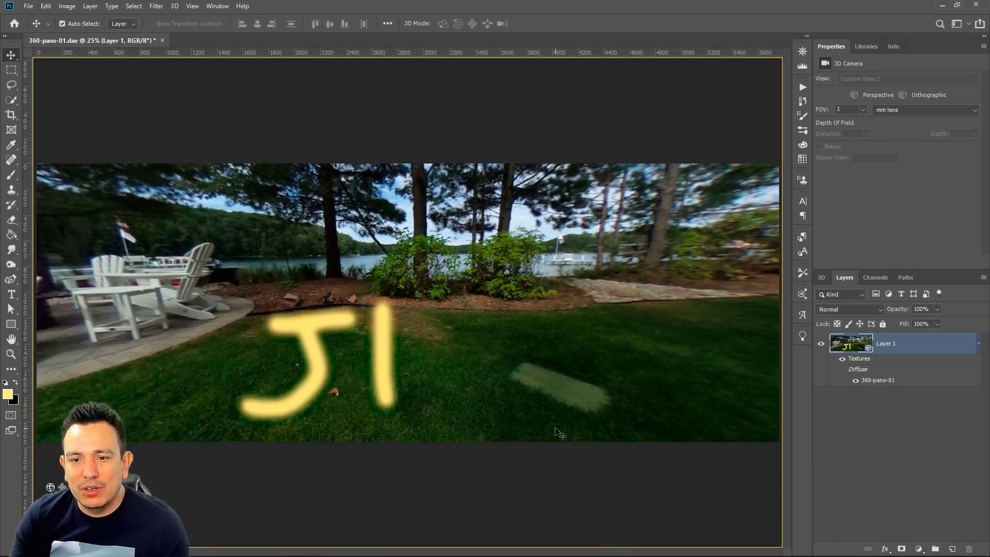
key("ctrl+z")
key("ctrl+z")
key("ctrl+z")
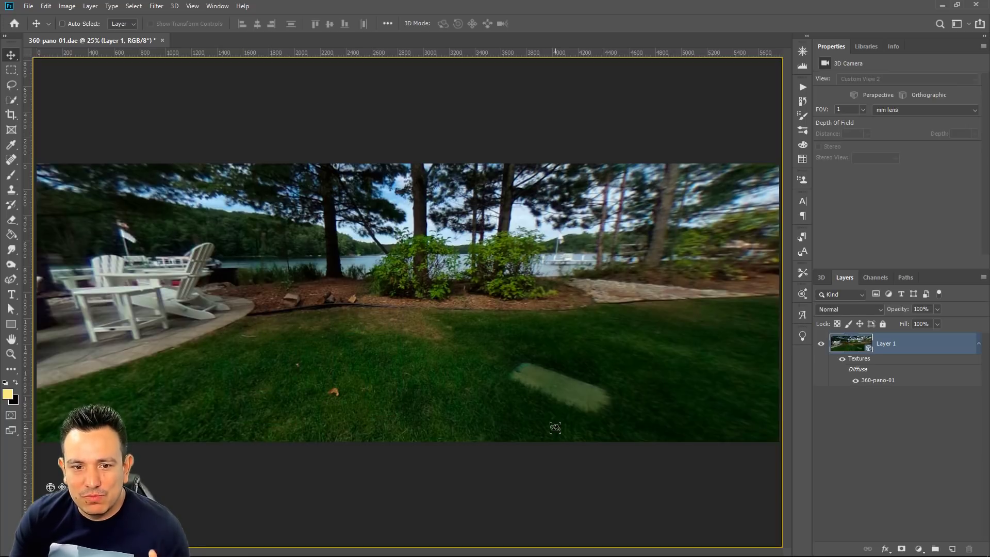
Open the 360-pano-01 diffuse texture, add a new blank layer above the Background, save it, and return to the spherical view.
double_click(885, 384)
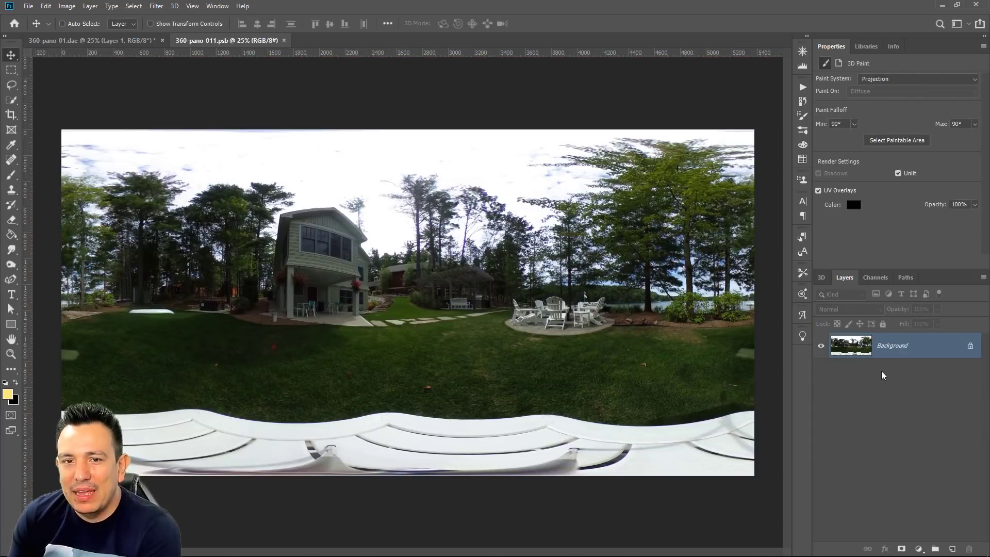
left_click(952, 549)
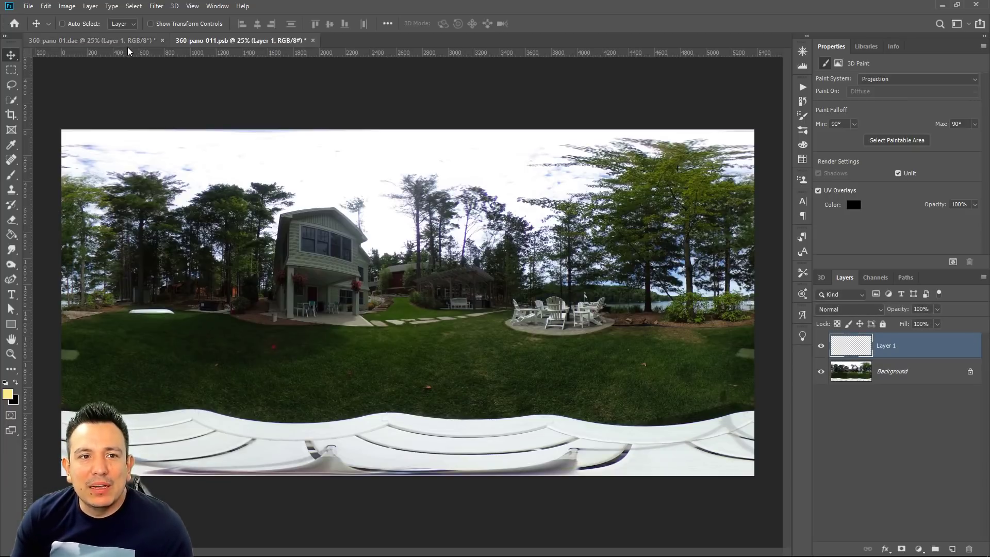
key("ctrl+s")
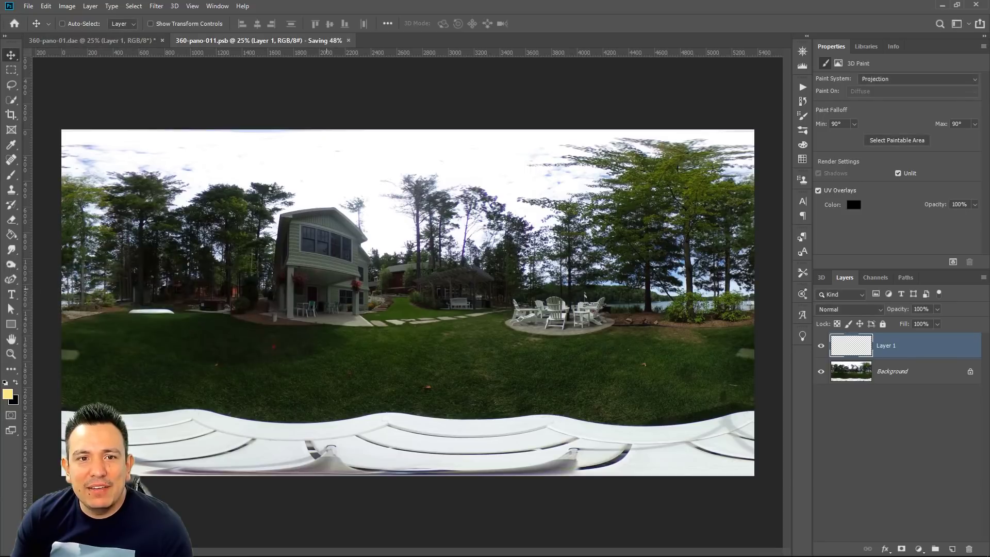
left_click(122, 42)
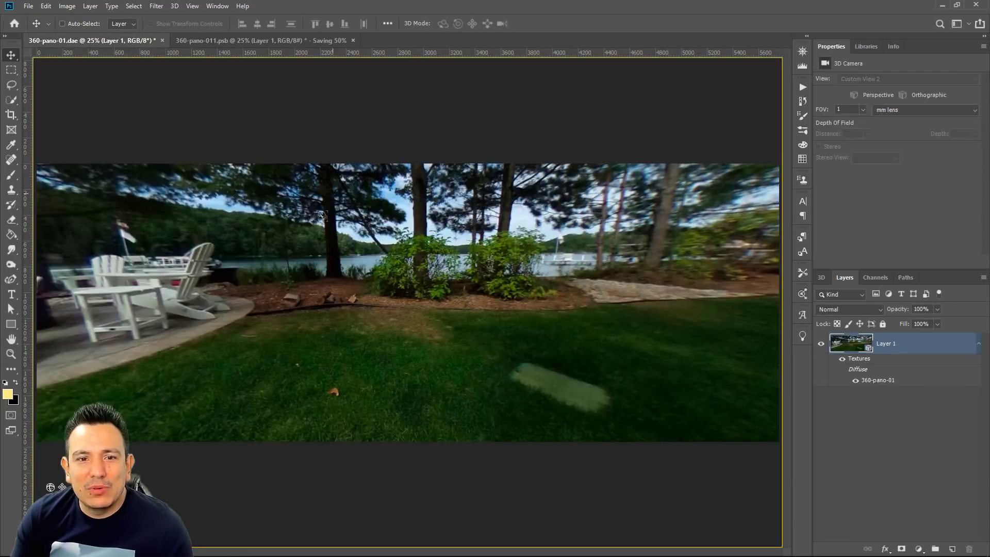
Paint the letters JR in yellow on the lawn of the spherical view with a 175 px brush.
left_click(14, 175)
mouse_move(309, 321)
left_mouse_down()
mouse_move(378, 310)
mouse_move(369, 330)
left_mouse_up()
left_click_drag(446, 297, 470, 399)
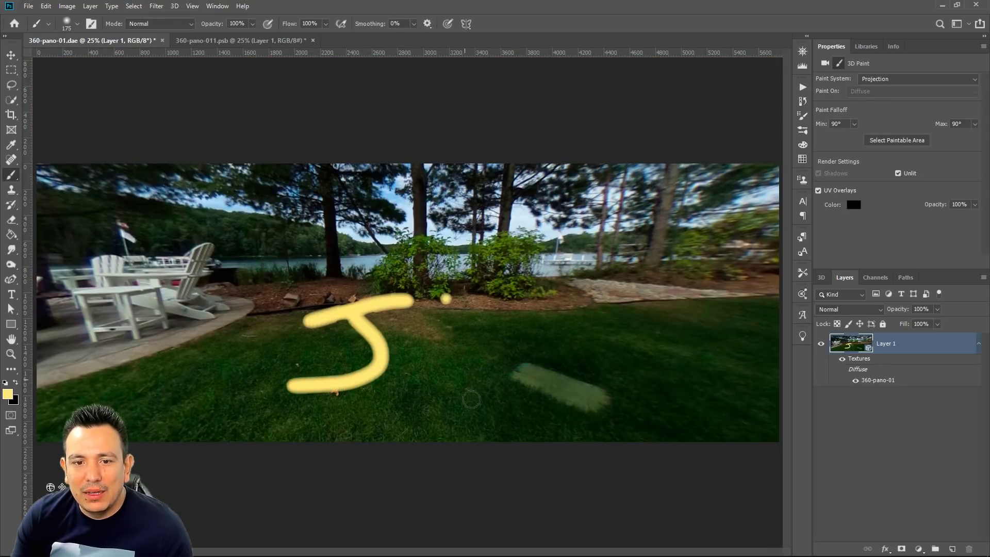
left_click_drag(449, 299, 521, 378)
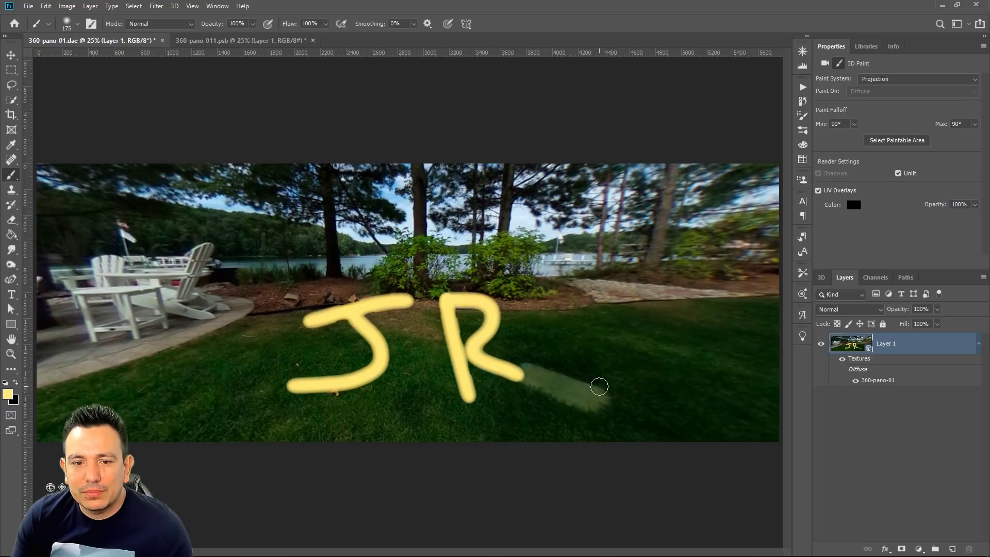
Examine the JR letters from another camera angle, and check Layer 1 of the flat 360-pano-011.psb texture by toggling its visibility.
left_click_drag(51, 486, 88, 458)
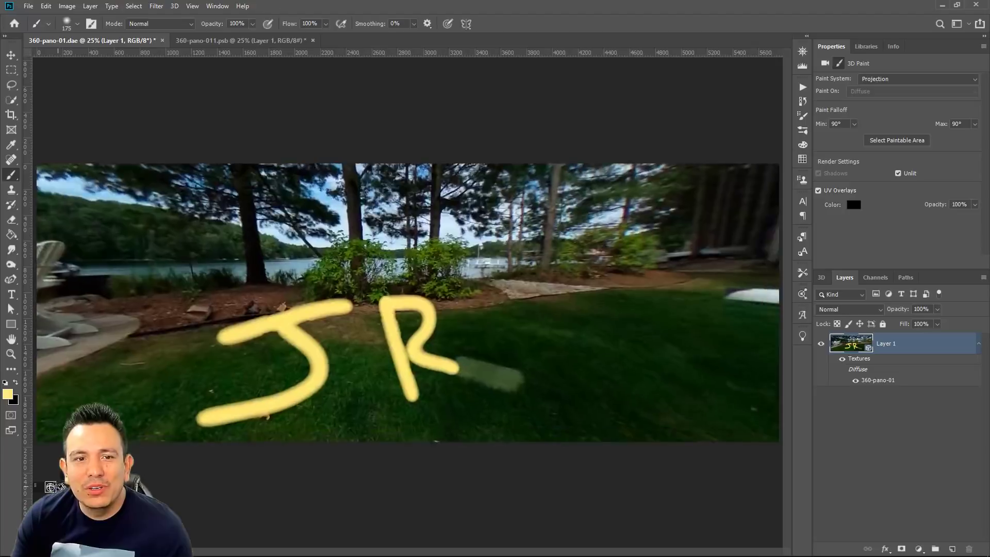
left_click(227, 44)
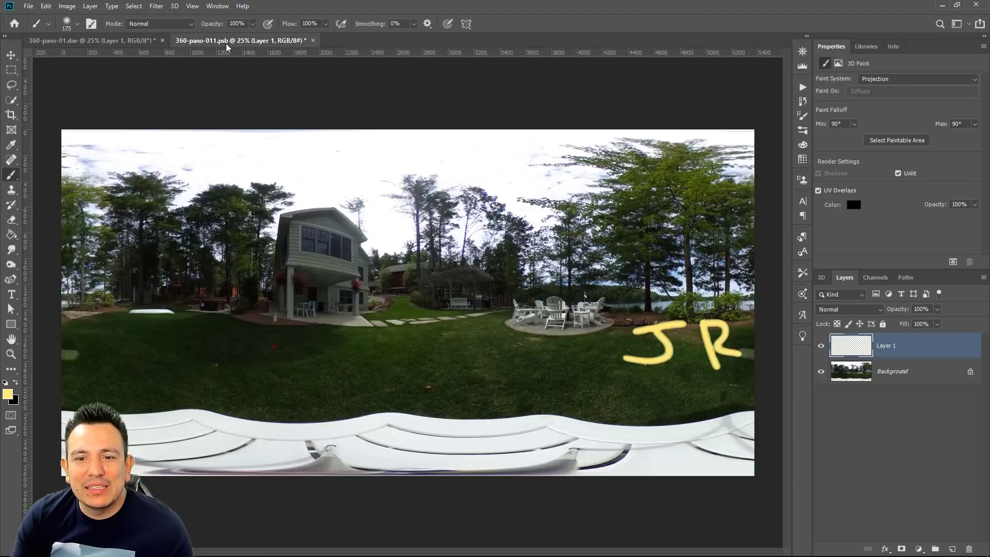
left_click(822, 347)
left_click(821, 347)
left_click(821, 348)
left_click(822, 348)
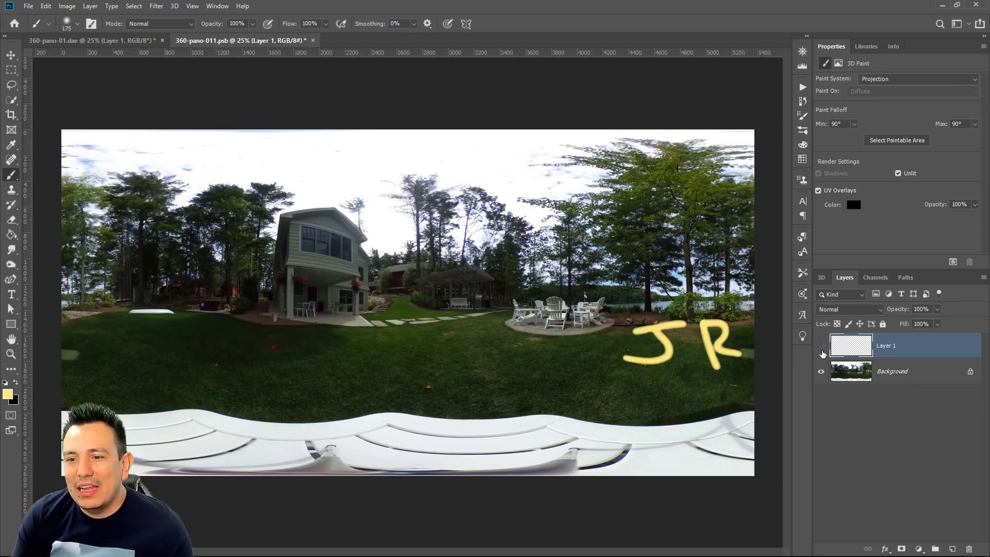
left_click(822, 348)
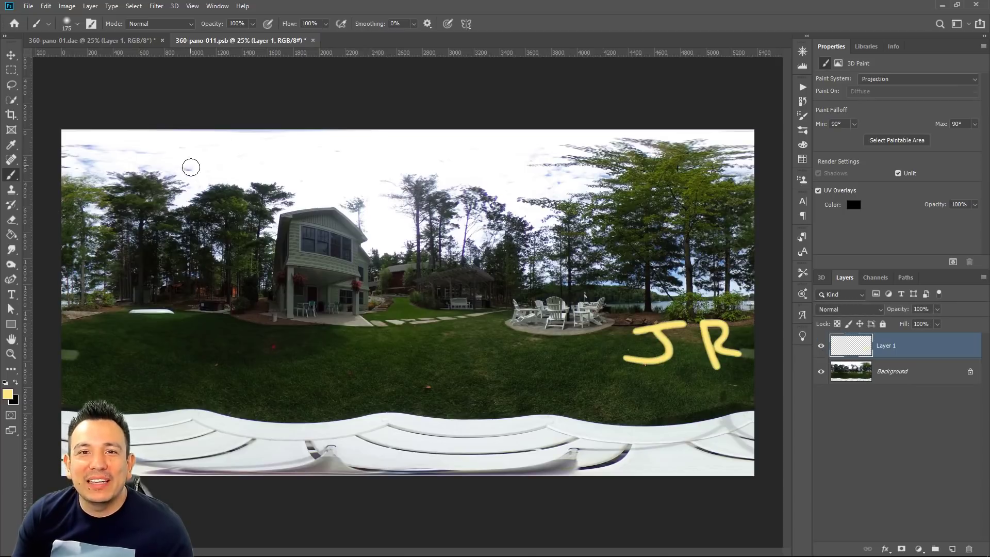
Move the JR letters to the grass near the white boat in the flat texture, save it, and return to the spherical view.
key("v")
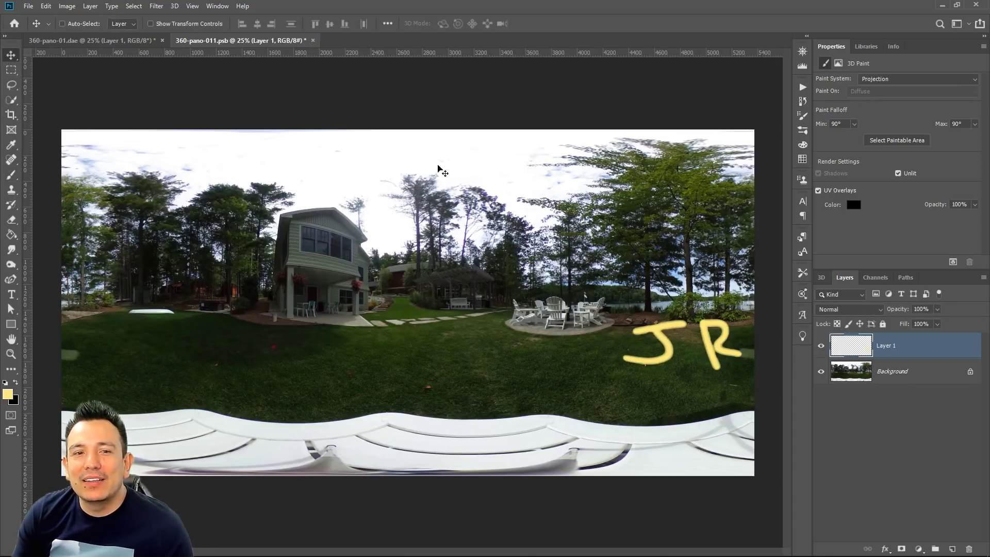
left_click_drag(715, 353, 229, 365)
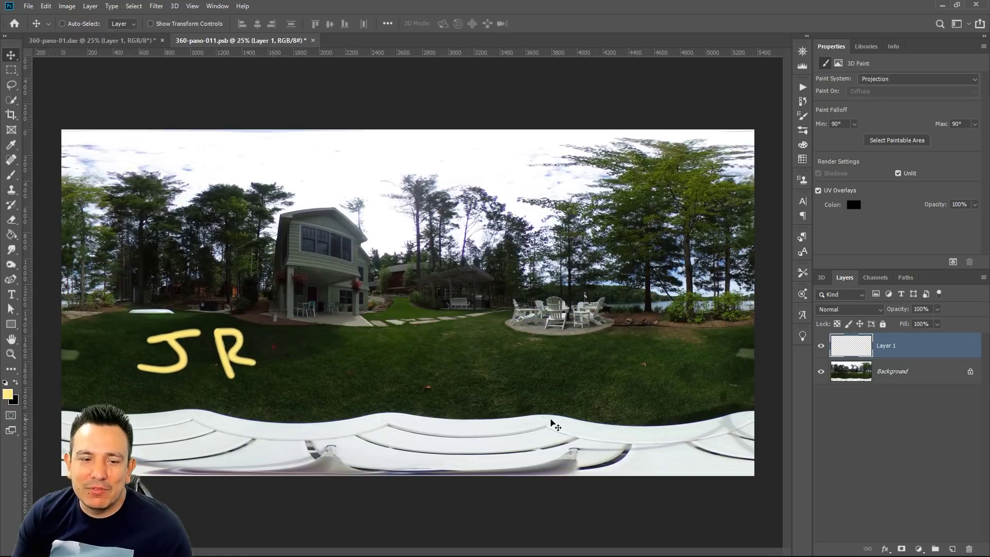
key("ctrl+s")
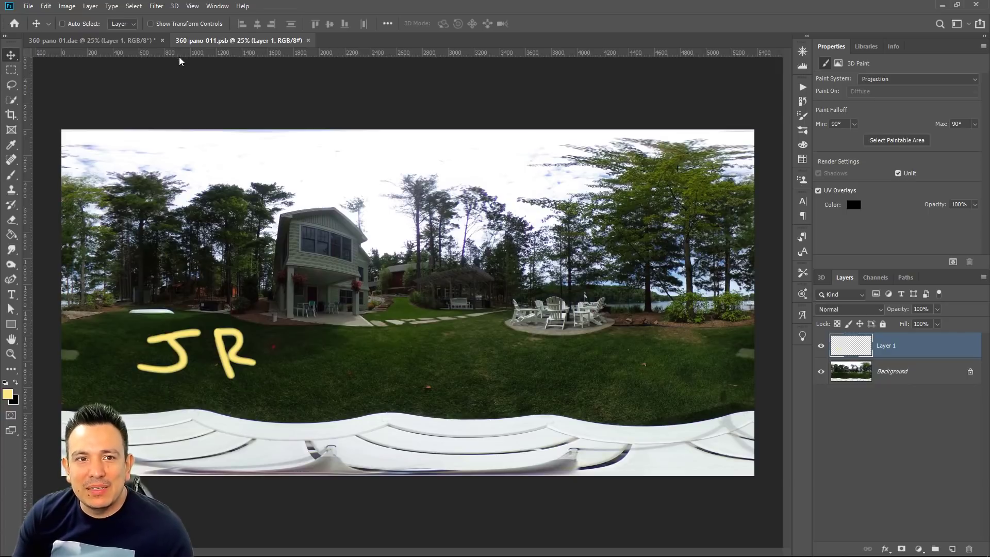
left_click(119, 41)
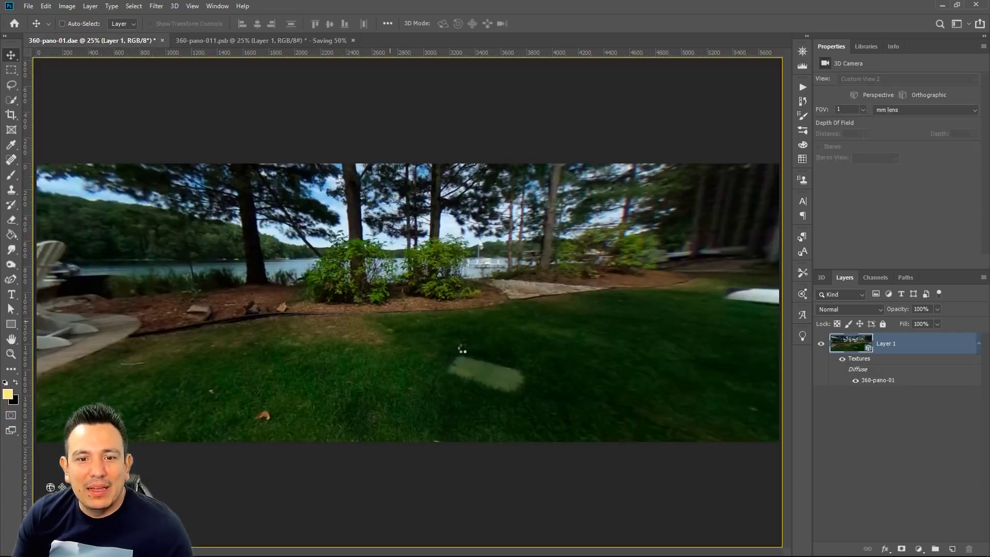
Look around the panorama to check the moved JR letters and the white table with the tripod below the camera.
mouse_move(387, 325)
left_mouse_down()
mouse_move(530, 314)
mouse_move(654, 320)
left_mouse_up()
mouse_move(600, 335)
left_mouse_down()
mouse_move(609, 392)
mouse_move(603, 360)
mouse_move(558, 281)
left_mouse_up()
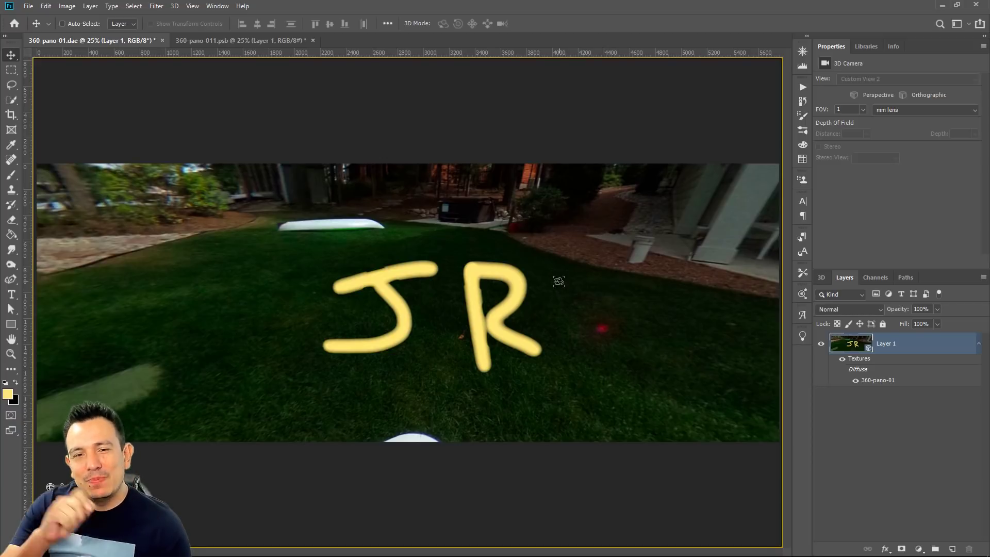
left_click_drag(558, 281, 655, 434)
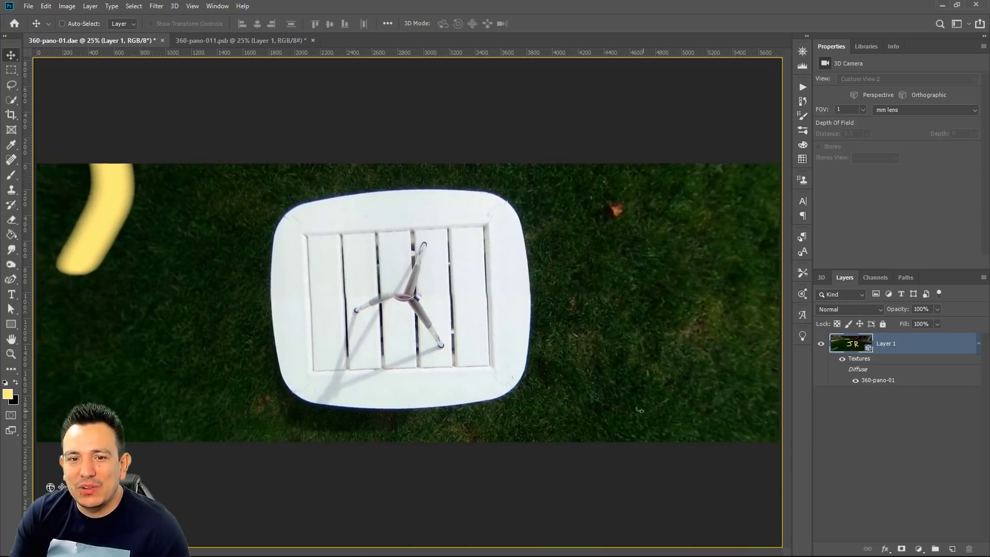
left_click_drag(638, 413, 636, 412)
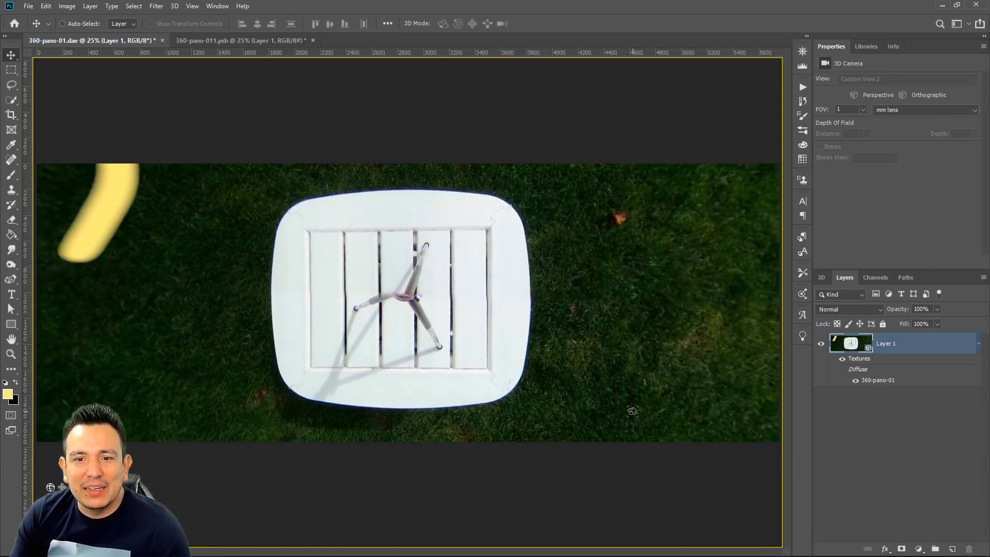
Move the JR letters onto the house in 360-pano-011.psb, save the texture, and return to the spherical view.
left_click(240, 41)
mouse_move(231, 355)
left_mouse_down()
mouse_move(265, 324)
mouse_move(601, 302)
mouse_move(657, 336)
mouse_move(404, 301)
mouse_move(342, 256)
left_mouse_up()
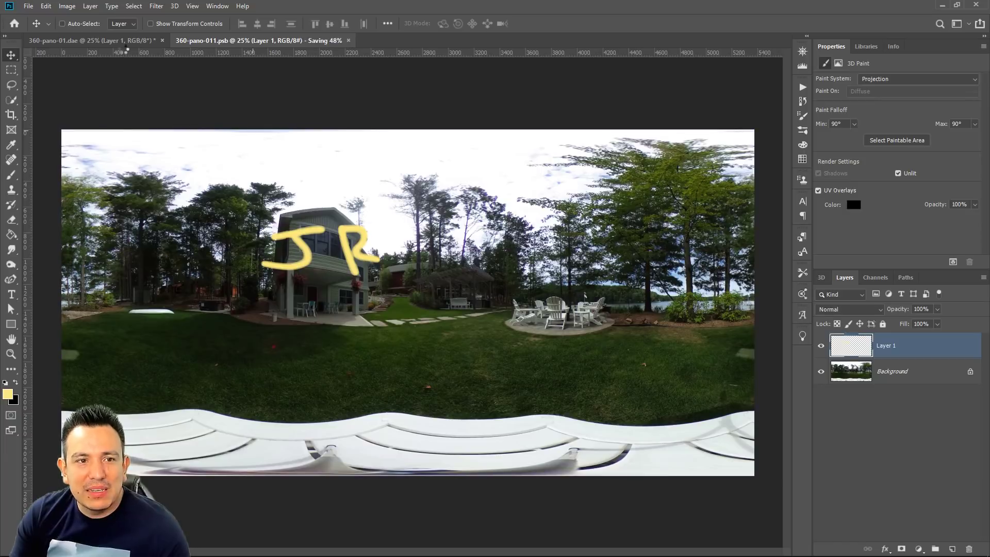
left_click(122, 42)
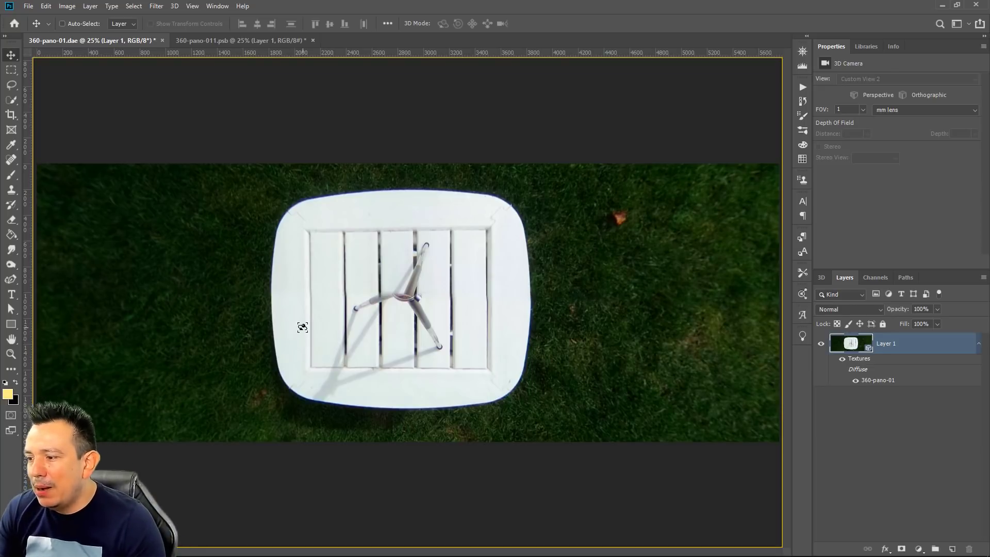
Add a new layer named Table to 360-pano-011.psb and rename Layer 1 as JR Painting.
left_click(245, 40)
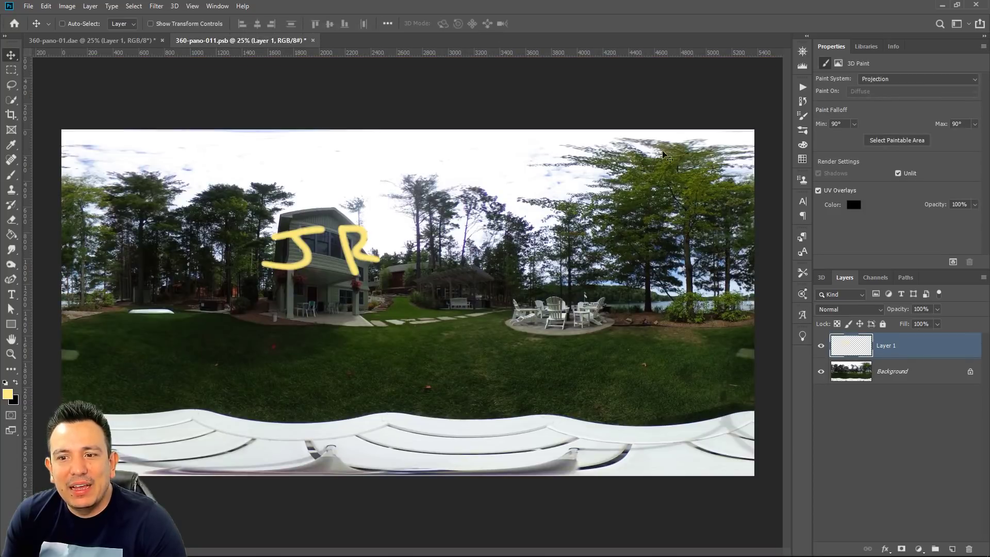
left_click(952, 549)
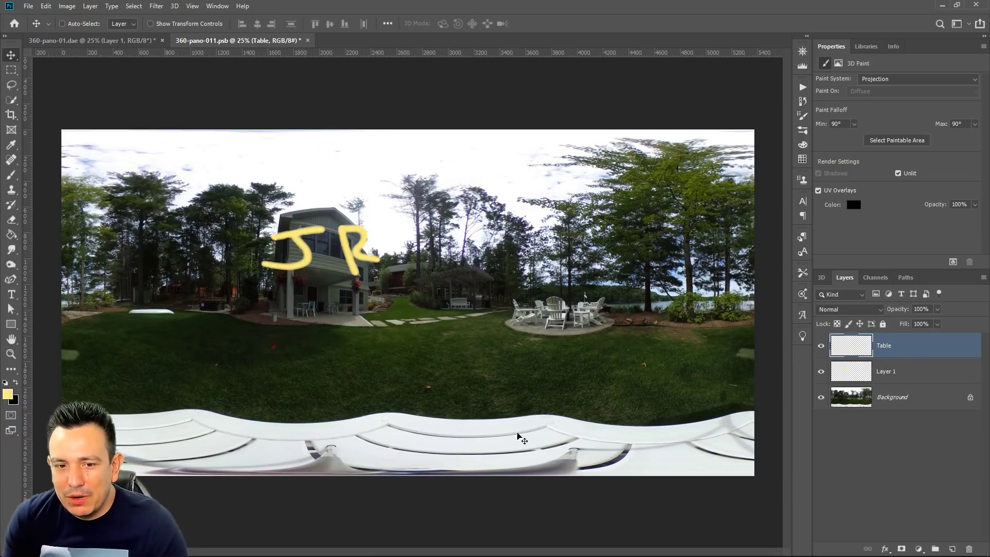
double_click(884, 373)
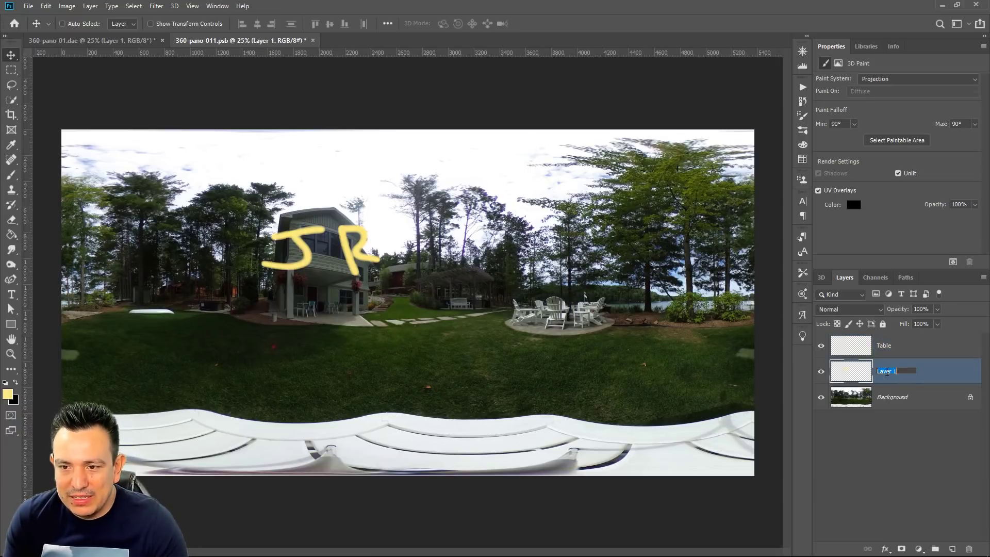
type("JR")
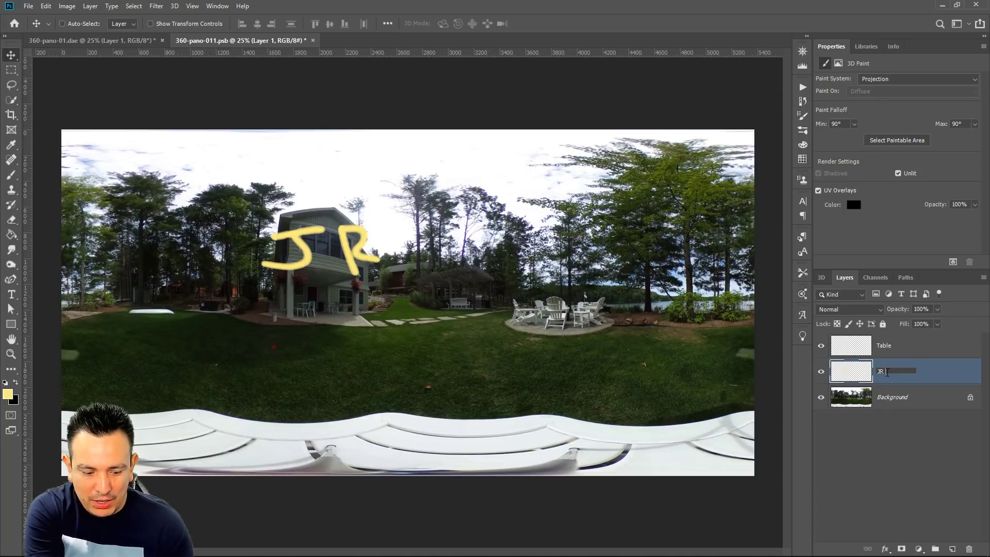
type(" Painting")
key("Return")
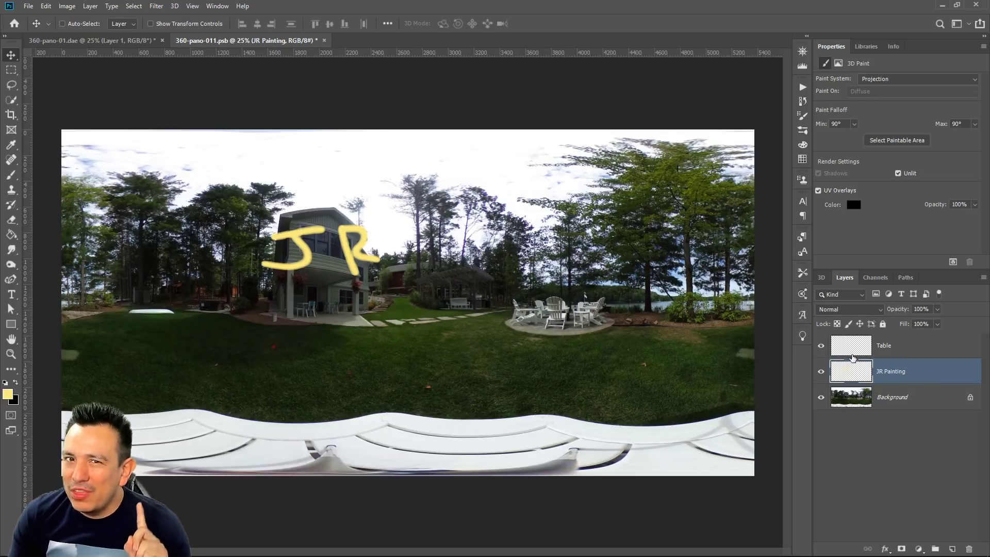
Make the Table layer active and clone grass over the table's left half in the spherical view with a 600 px Clone Stamp.
left_click(874, 349)
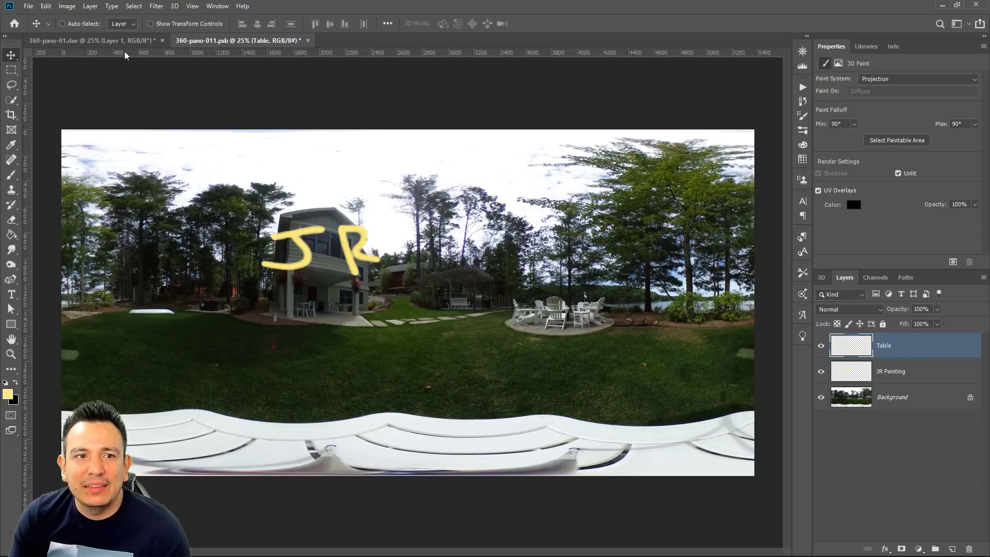
left_click(92, 40)
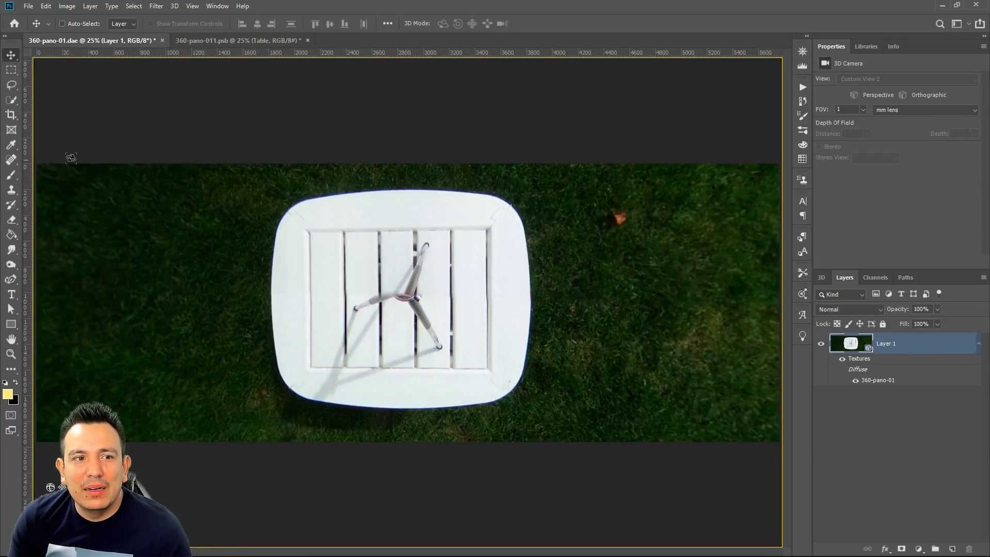
left_click(10, 190)
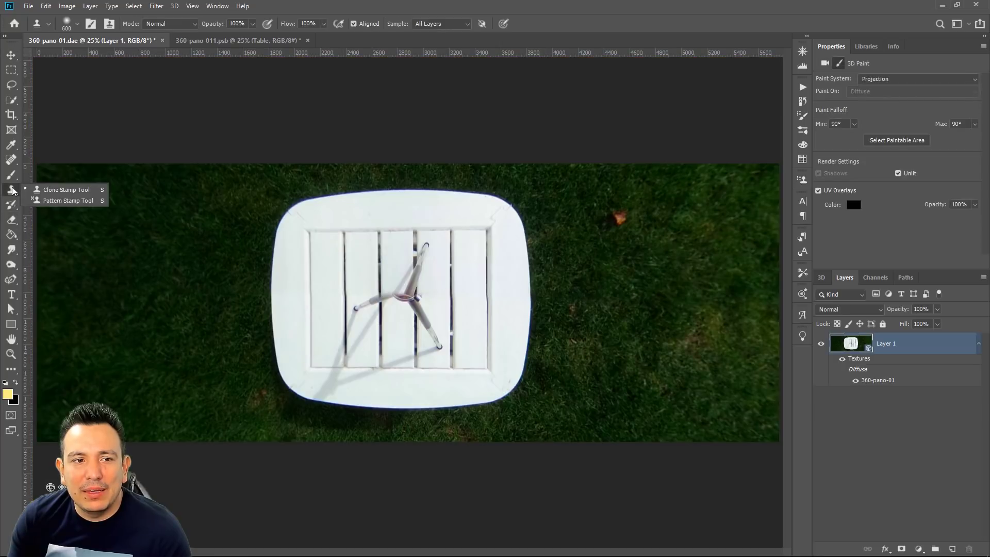
left_click(67, 190)
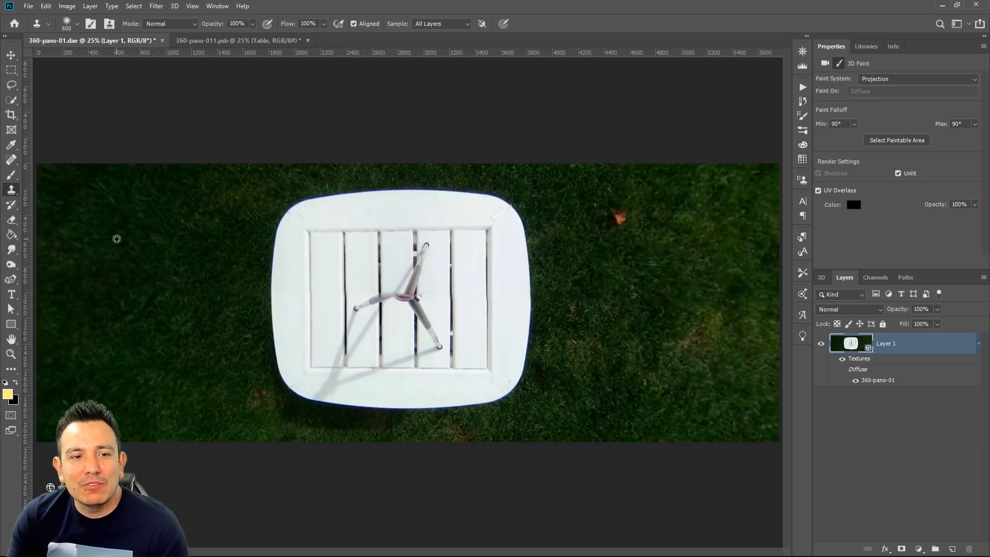
left_click(90, 241, "alt")
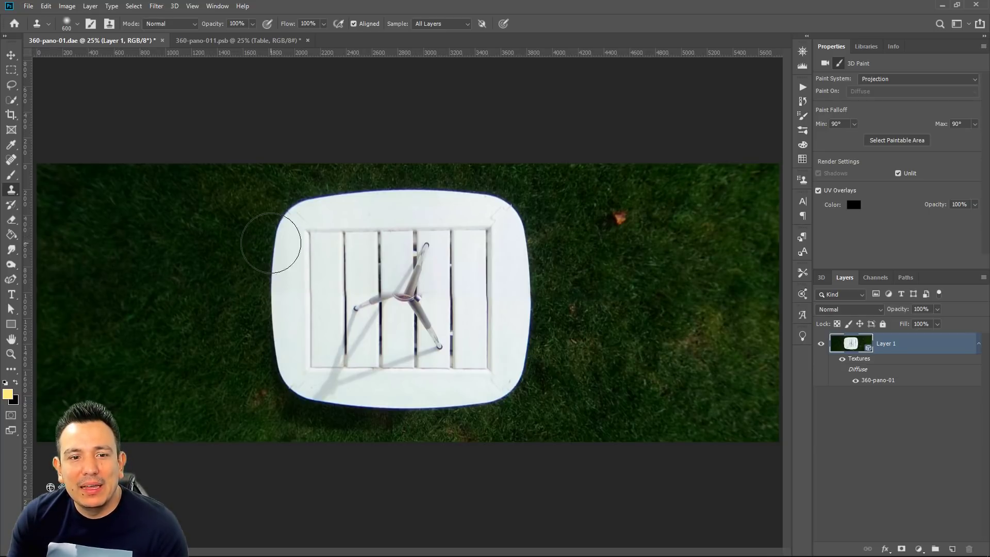
mouse_move(280, 237)
left_mouse_down()
mouse_move(317, 220)
mouse_move(297, 222)
mouse_move(285, 303)
mouse_move(286, 376)
mouse_move(308, 408)
mouse_move(344, 411)
mouse_move(339, 214)
mouse_move(352, 212)
mouse_move(366, 259)
left_mouse_up()
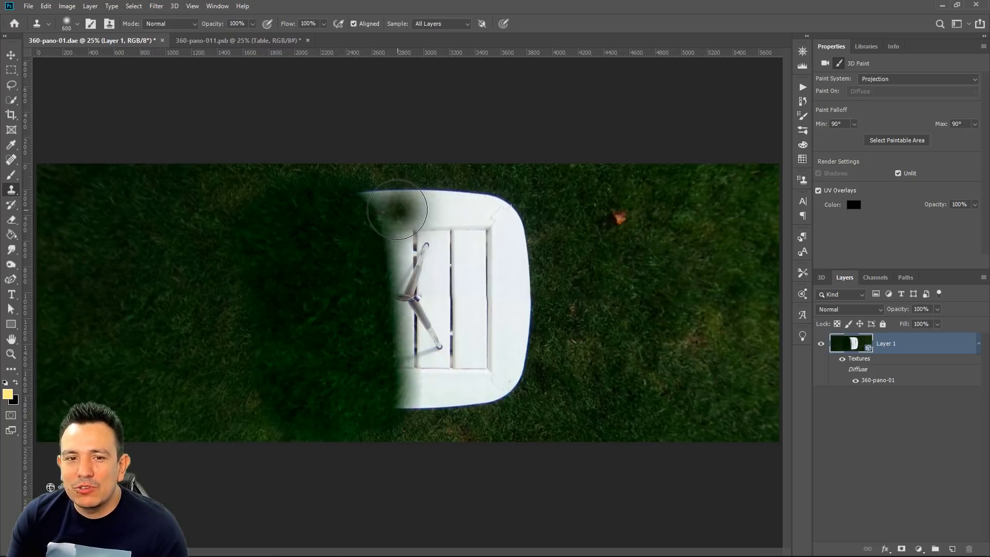
Clone grass over the rest of the white table and tripod with the 600 px Clone Stamp, sampling the surrounding lawn.
left_click(95, 231, "alt")
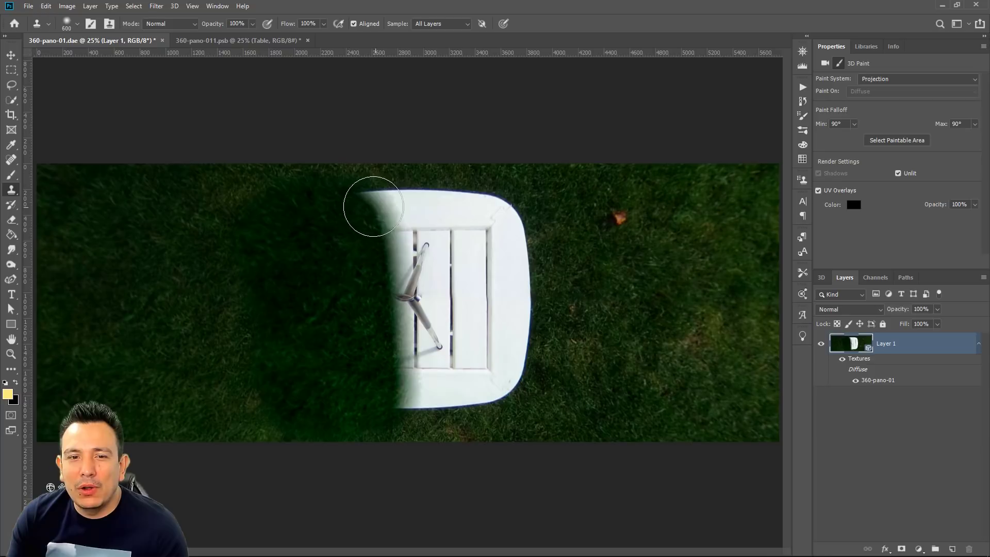
mouse_move(369, 210)
left_mouse_down()
mouse_move(387, 210)
mouse_move(408, 261)
mouse_move(414, 397)
mouse_move(439, 400)
left_mouse_up()
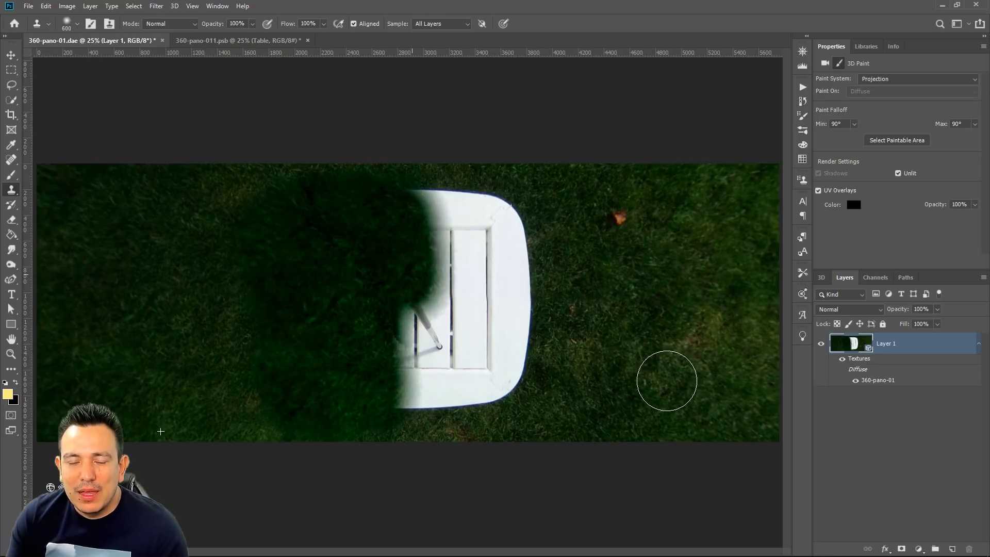
left_click(657, 394, "alt")
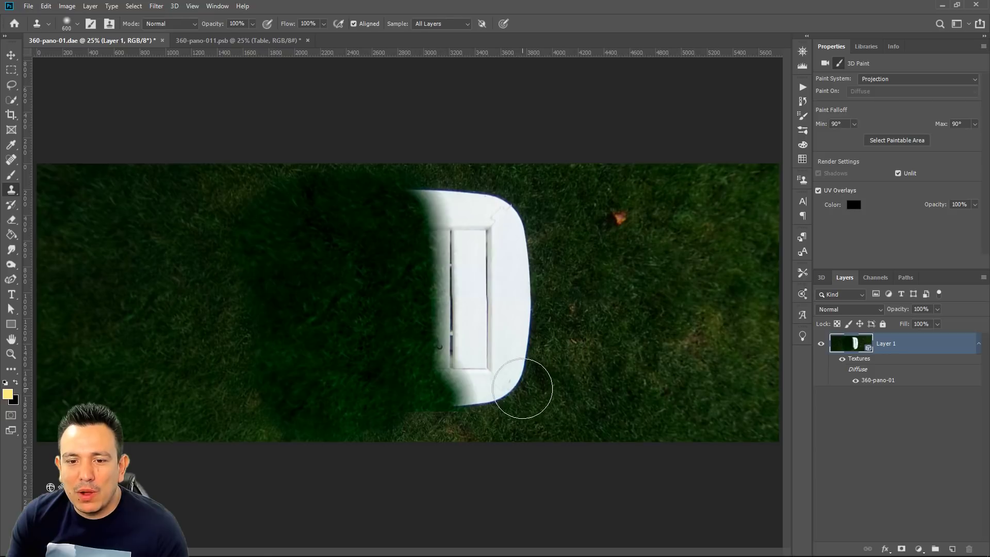
mouse_move(525, 389)
left_mouse_down()
mouse_move(446, 396)
mouse_move(484, 379)
mouse_move(524, 333)
mouse_move(524, 310)
mouse_move(514, 243)
mouse_move(498, 224)
mouse_move(443, 208)
mouse_move(472, 358)
mouse_move(502, 362)
mouse_move(482, 327)
left_mouse_up()
left_click(569, 296, "alt")
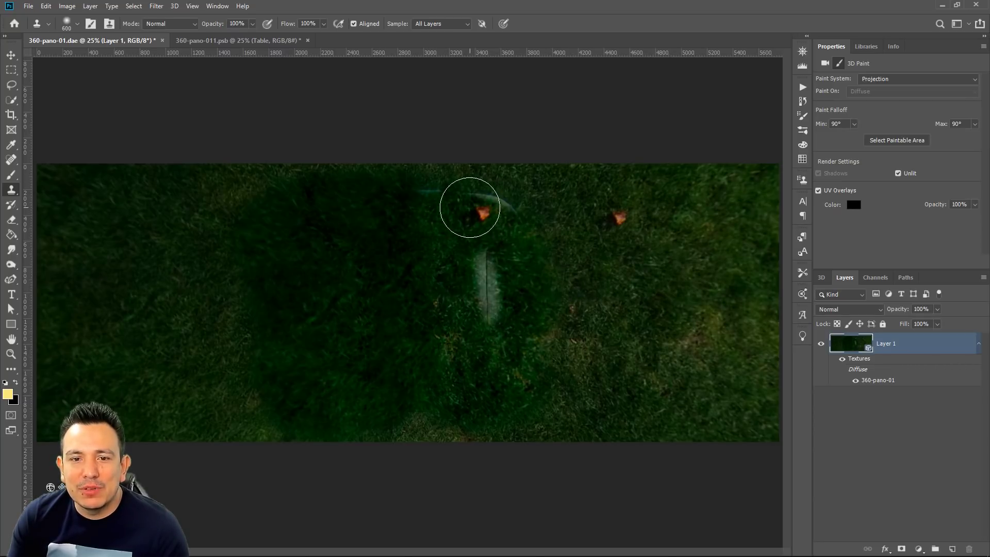
mouse_move(471, 209)
left_mouse_down()
mouse_move(504, 214)
mouse_move(431, 195)
left_mouse_up()
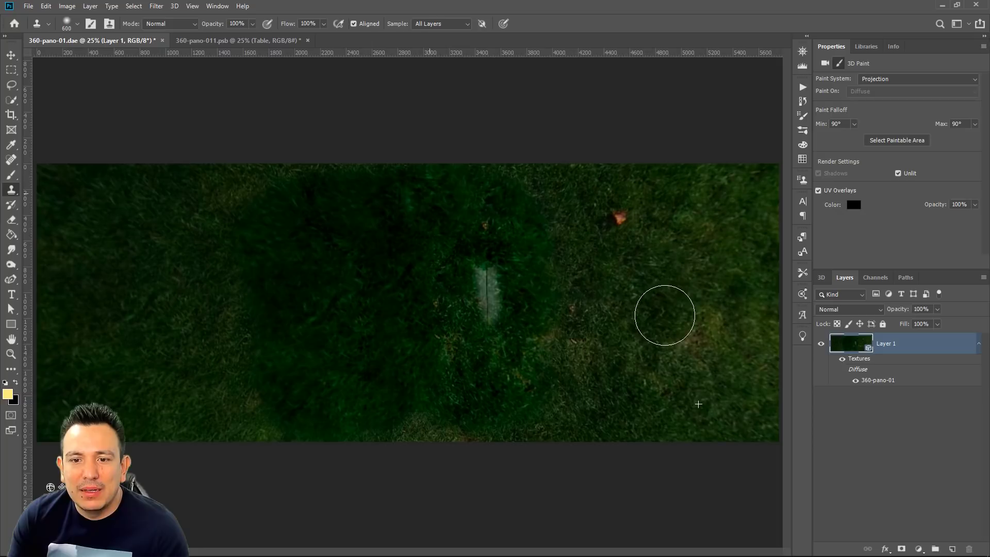
Clone fresh grass samples over the last white table remnant and across the patched lawn around it.
left_click(656, 314, "alt")
mouse_move(488, 274)
left_mouse_down()
mouse_move(491, 316)
mouse_move(444, 338)
left_mouse_up()
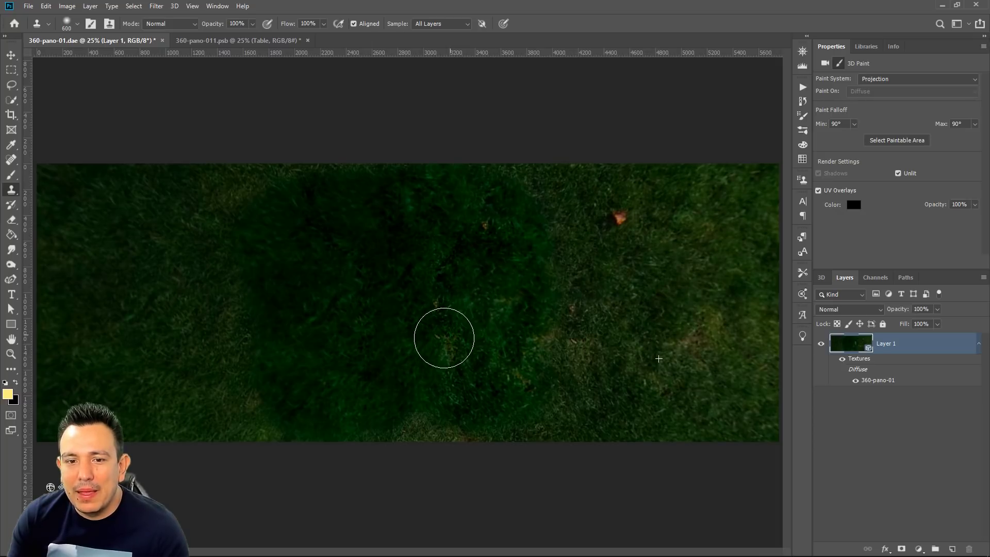
left_click(567, 345)
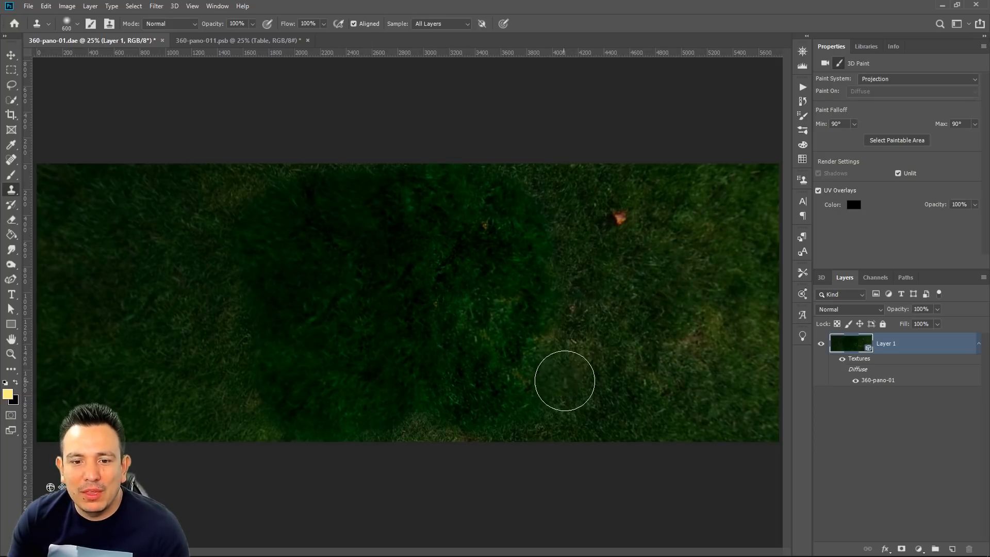
left_click(669, 359, "alt")
mouse_move(397, 357)
left_mouse_down()
mouse_move(426, 385)
mouse_move(331, 368)
mouse_move(489, 346)
mouse_move(505, 303)
left_mouse_up()
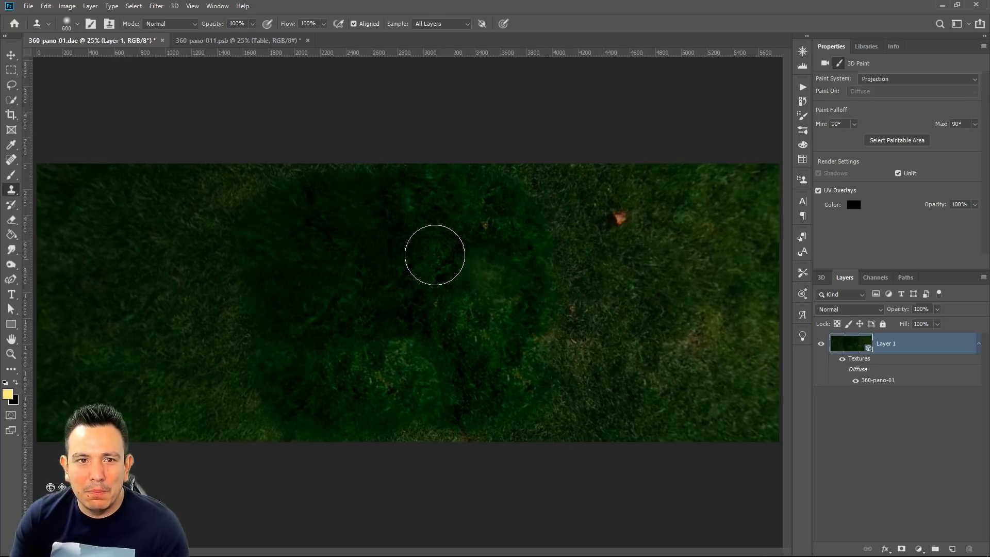
Compare 360-pano-011.psb with the Table layer hidden and shown, leave the layer visible, and save the texture.
left_click(241, 42)
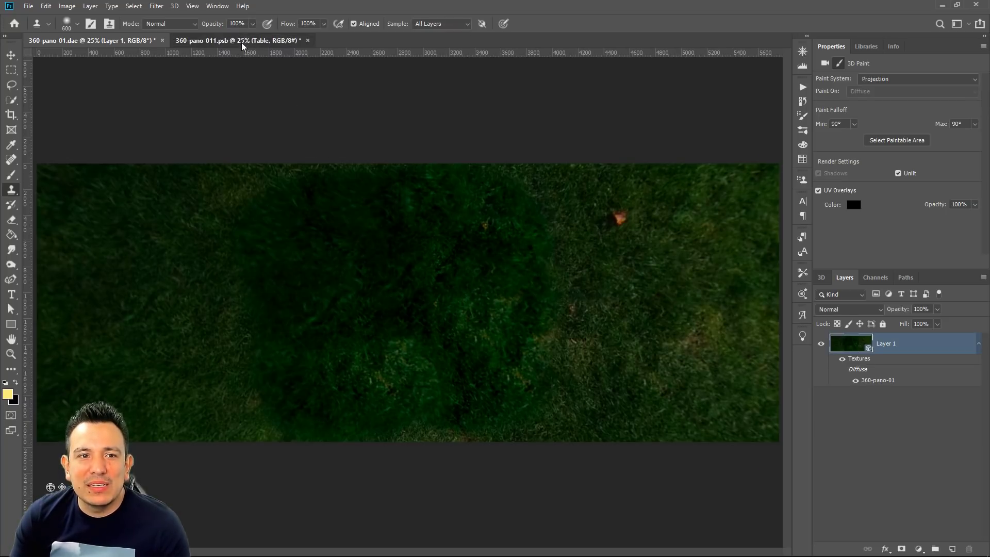
left_click(820, 347)
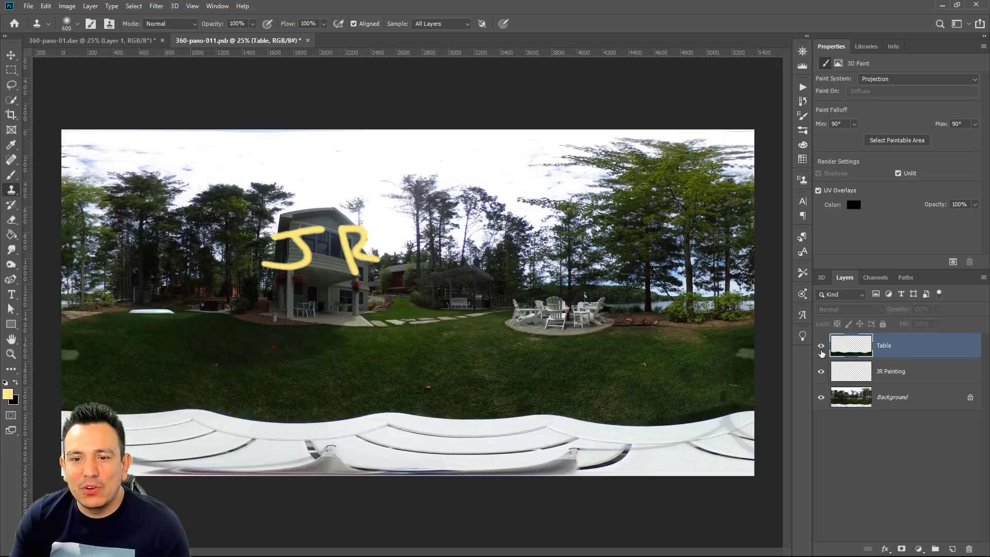
left_click(820, 348)
left_click(820, 349)
left_click(820, 349)
left_click(821, 350)
left_click(821, 348)
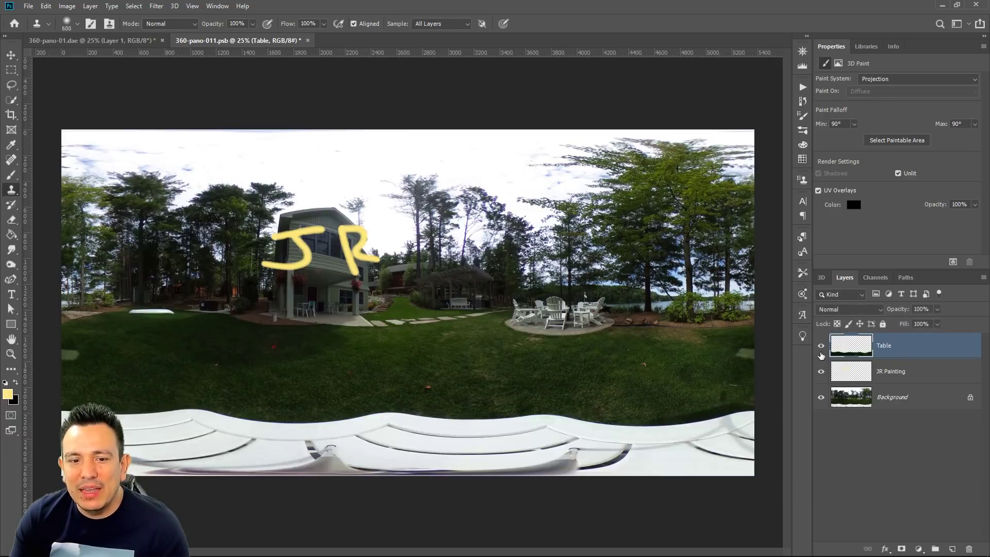
left_click(820, 349)
left_click(820, 349)
key("ctrl+s")
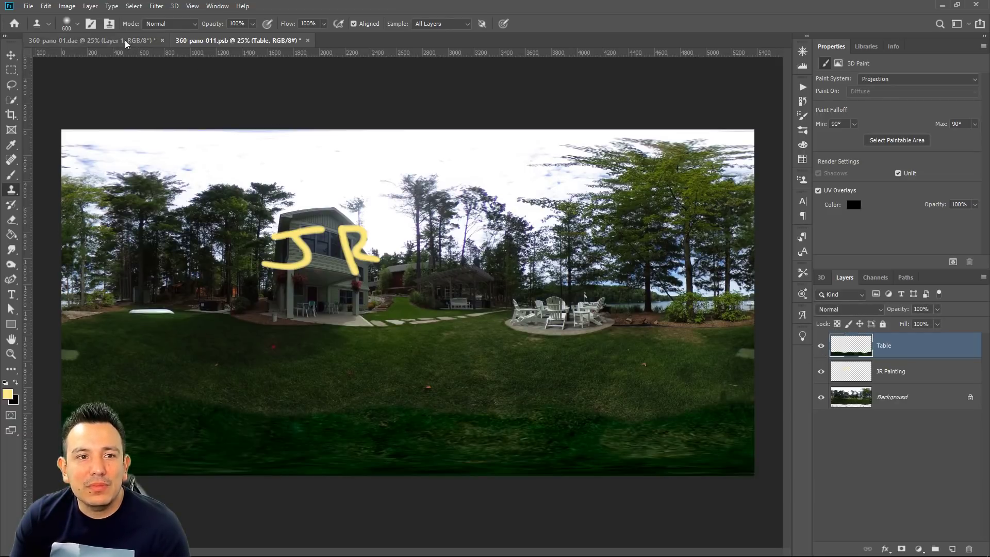
Return to the spherical view and look around the panorama to check the retouched lawn with the Move tool.
left_click(125, 41)
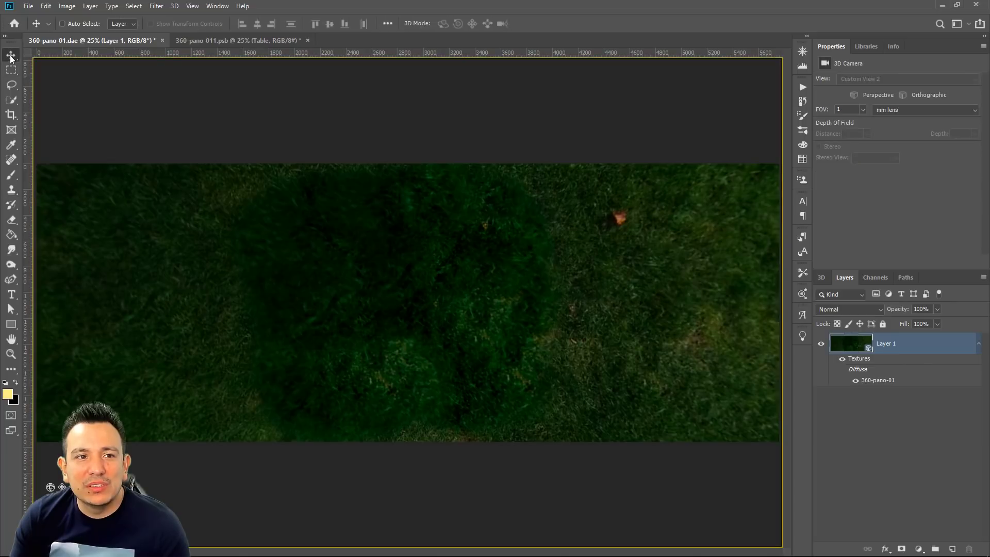
key("v")
left_click_drag(195, 256, 732, 227)
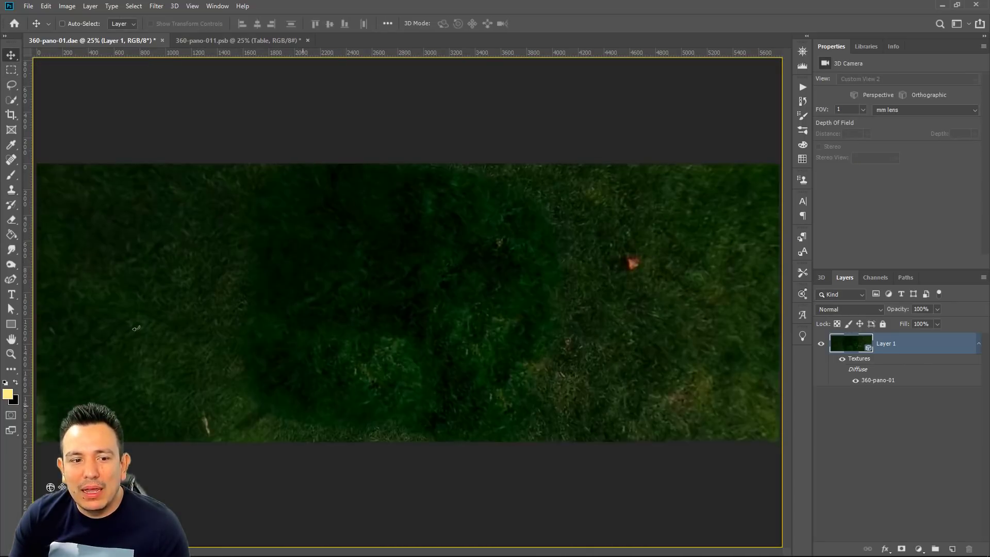
left_click_drag(50, 487, 268, 371)
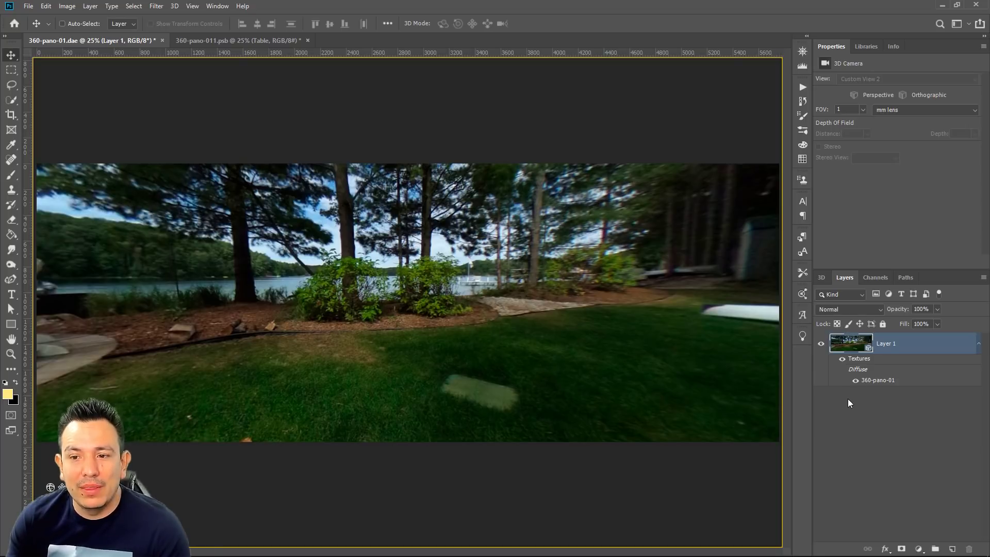
Add a Curves adjustment above Table in 360-pano-011.psb, raise its shadows and lower its highlights, save, and return to the spherical view.
left_click(224, 41)
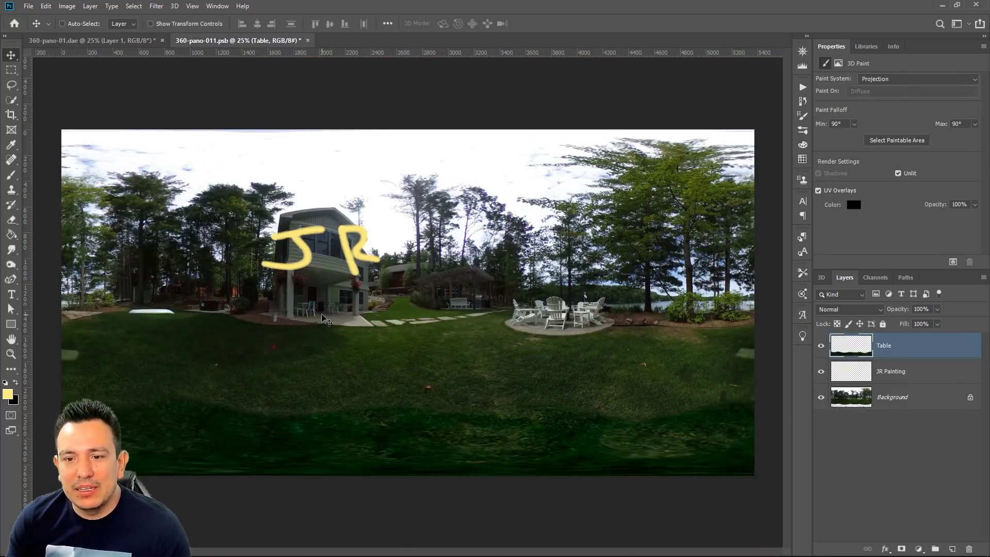
left_click(918, 548)
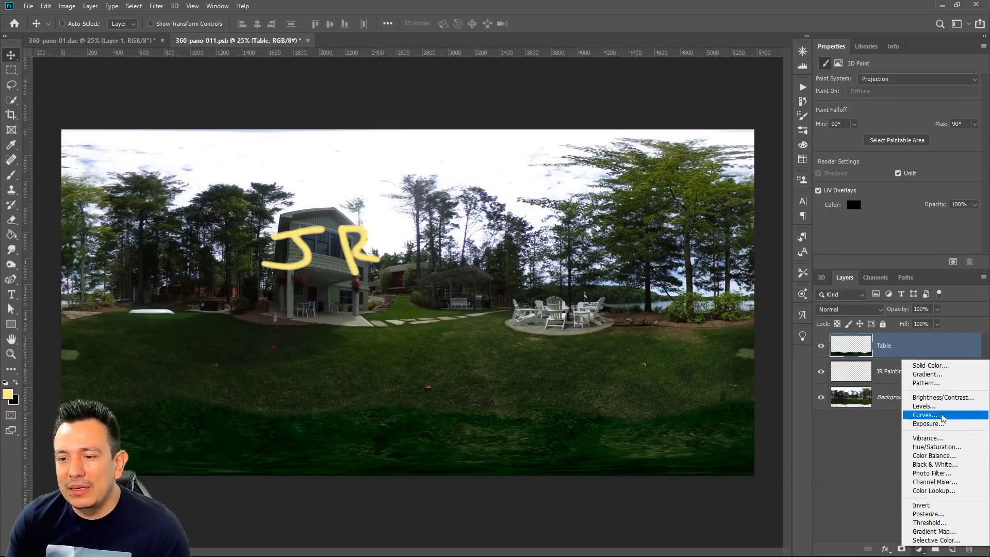
left_click(925, 415)
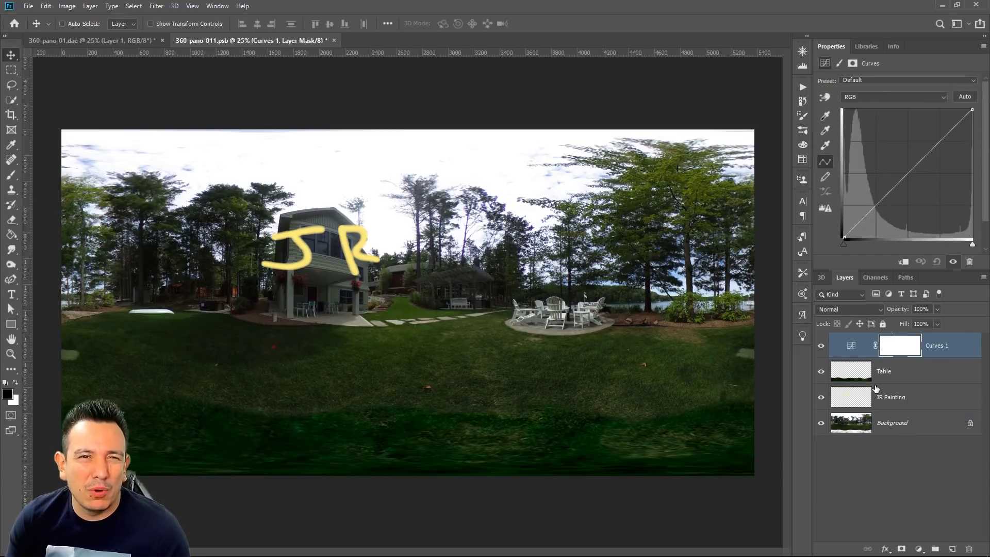
left_click_drag(957, 126, 950, 155)
left_click_drag(885, 220, 873, 184)
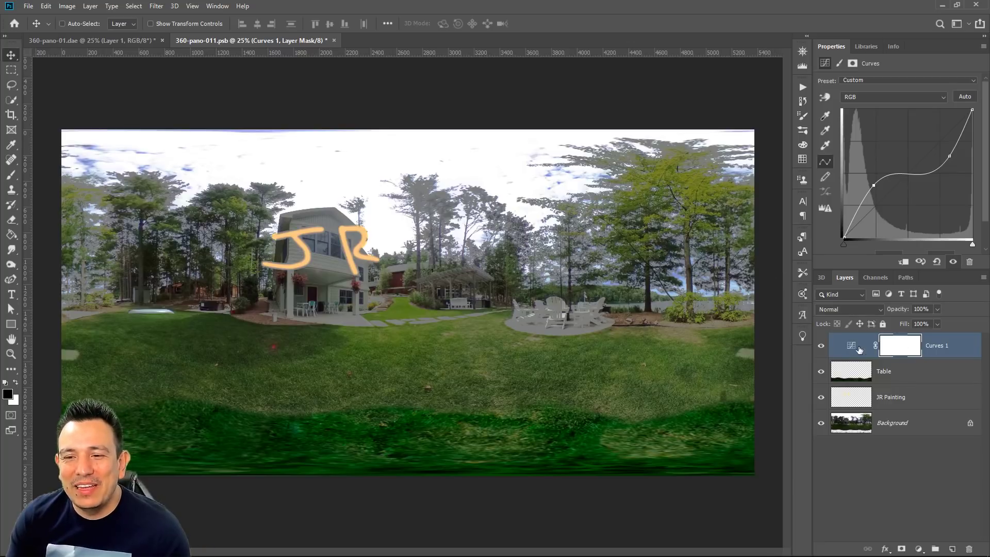
key("ctrl+s")
left_click(119, 45)
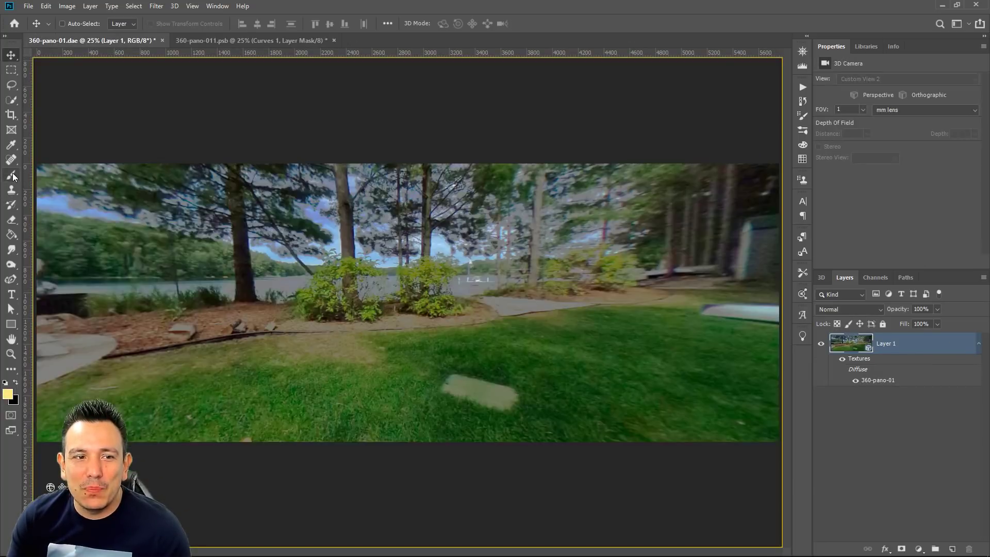
Try to paint on the panorama with the Brush tool while Curves 1 is the active texture layer, and choose to change the texture target.
left_click(11, 175)
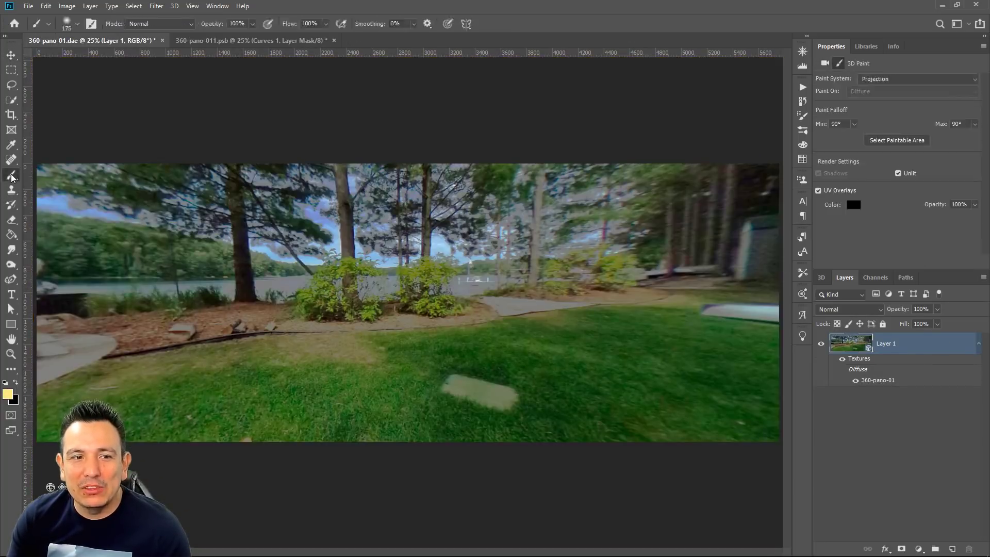
left_click(414, 298)
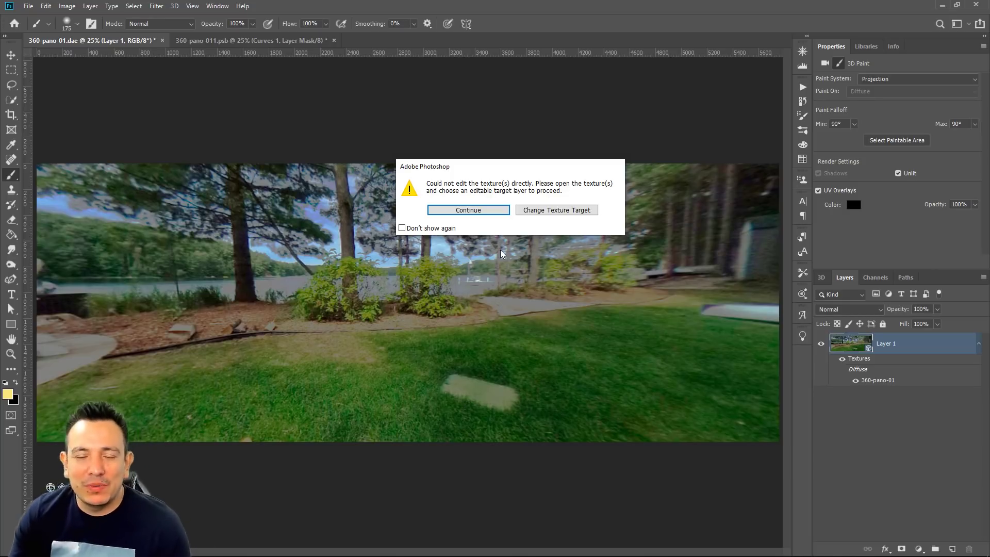
left_click(556, 215)
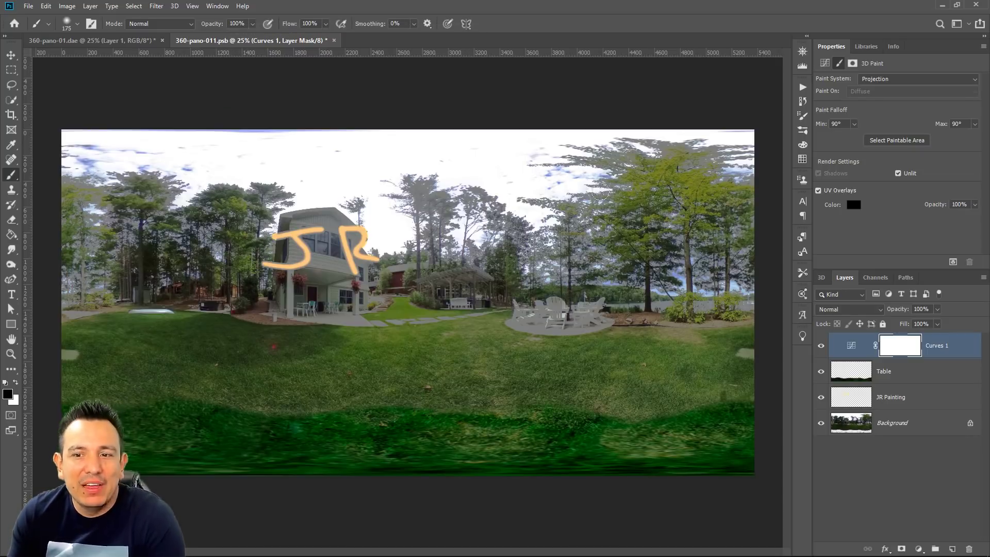
Make the Table layer active and paint a short yellow test stroke on the lawn in the spherical view with a 175 px brush.
left_click(853, 376)
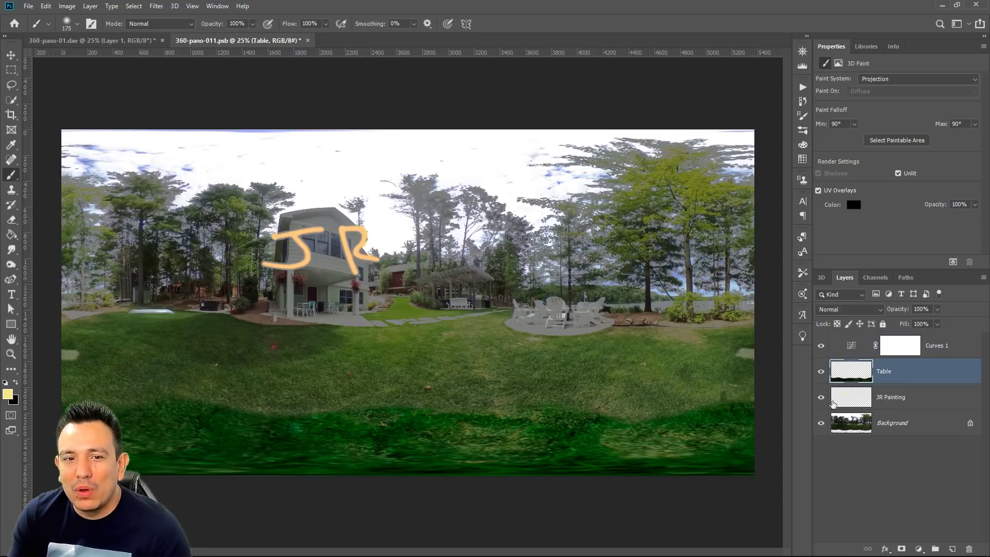
left_click(146, 43)
left_click_drag(372, 339, 529, 360)
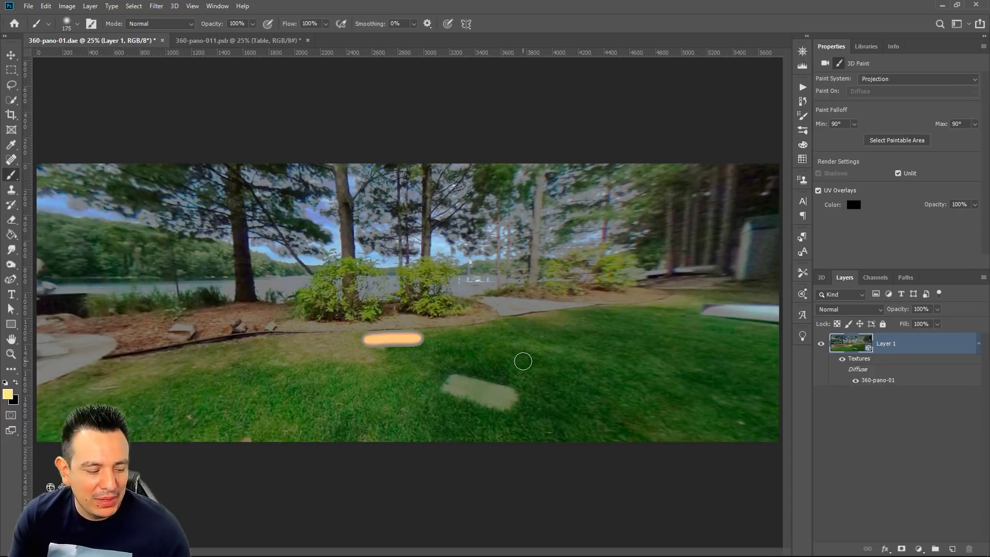
Compare 360-pano-011.psb with the Curves 1 and Table layers shown and hidden, leaving Curves 1 hidden and the visible Table layer active.
left_click(237, 41)
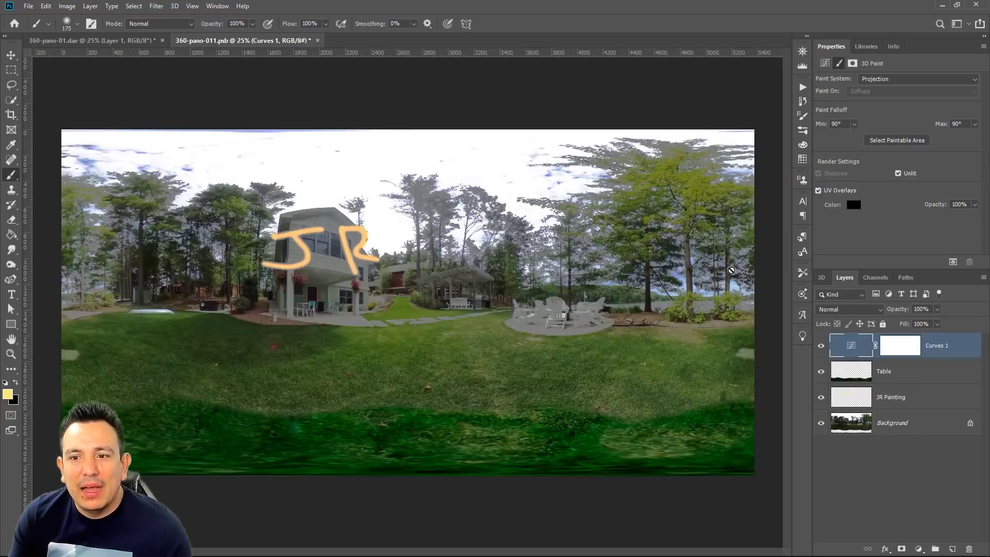
left_click(820, 346)
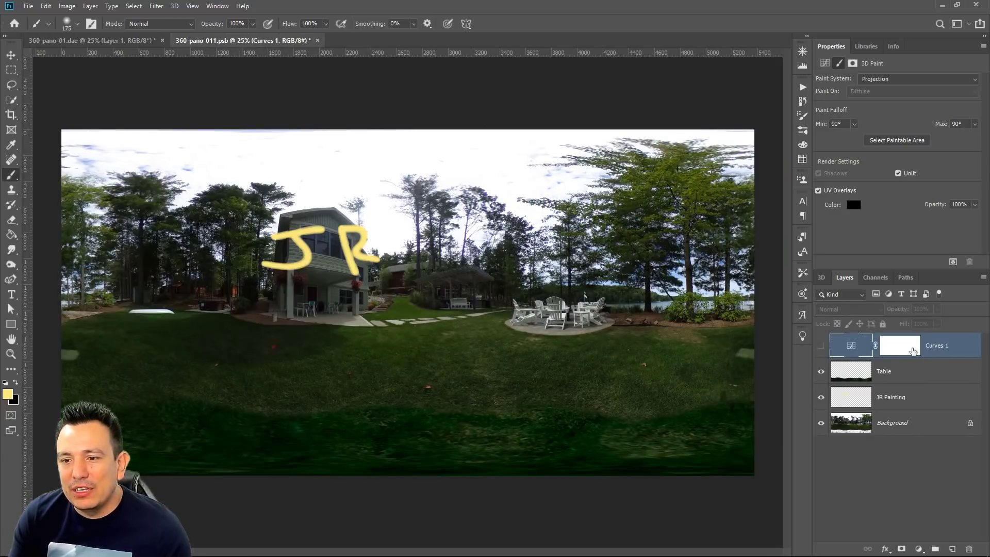
left_click(897, 380)
left_click(821, 372)
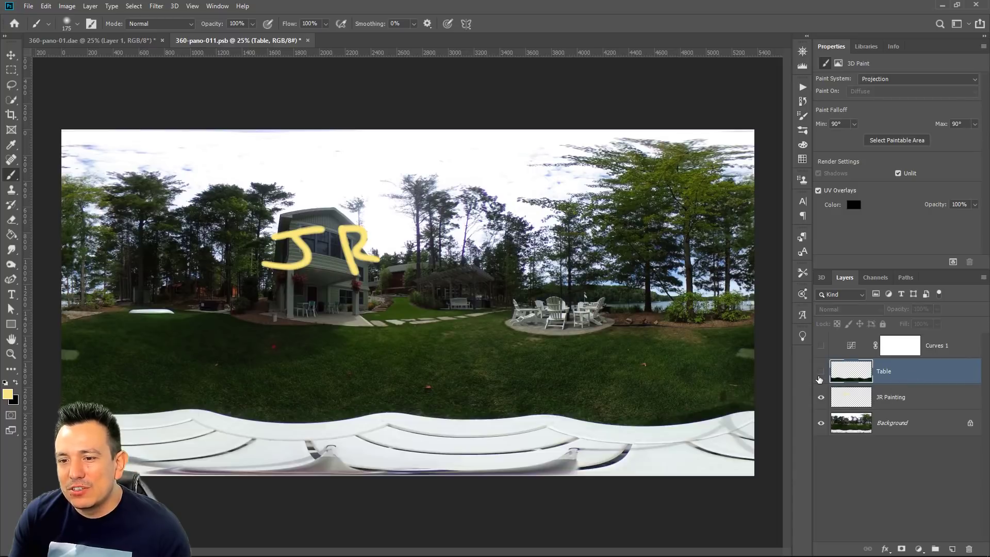
left_click(820, 372)
left_click(821, 346)
left_click(821, 348)
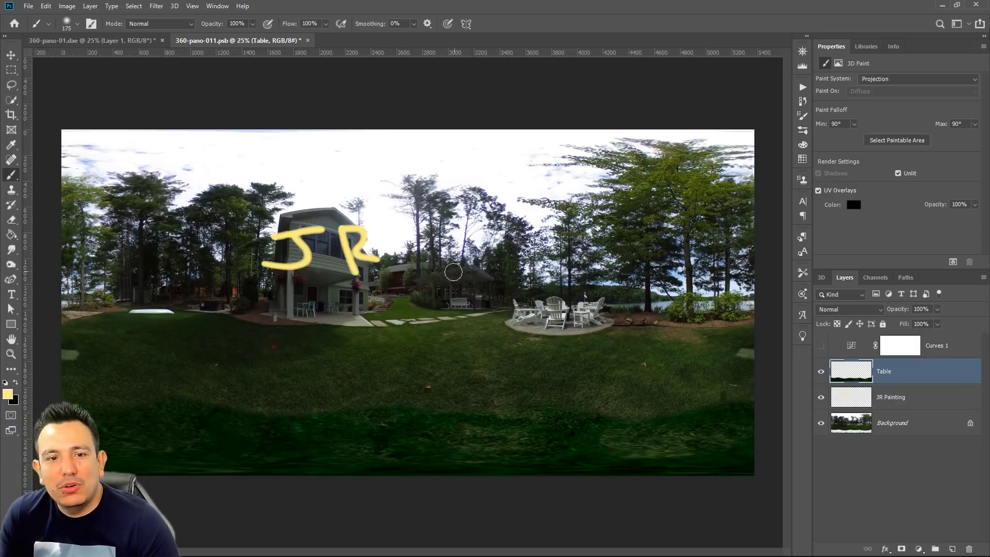
left_click(821, 345)
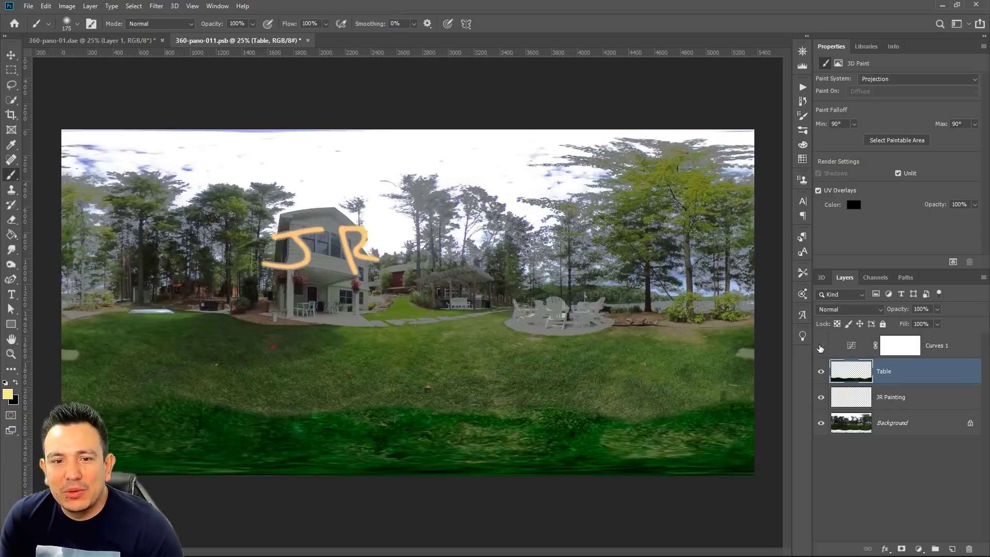
left_click(821, 345)
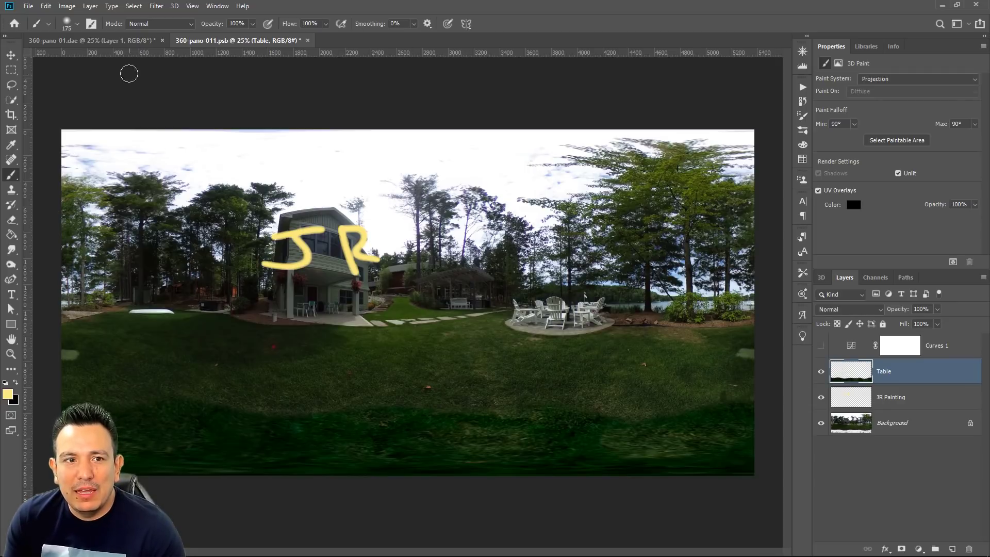
Add a new layer named Text directly above the Table layer in 360-pano-011.psb.
left_click(136, 43)
left_click(267, 40)
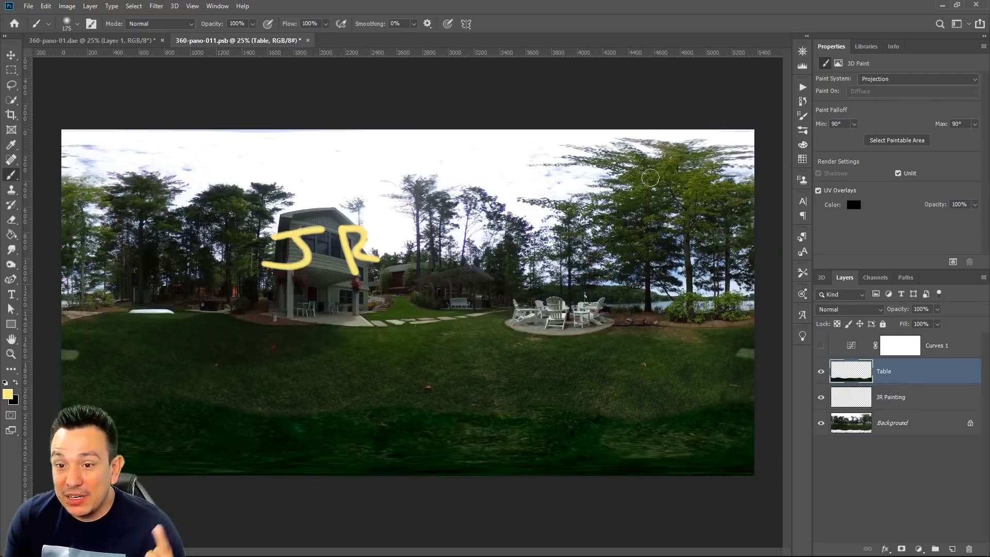
left_click(952, 550)
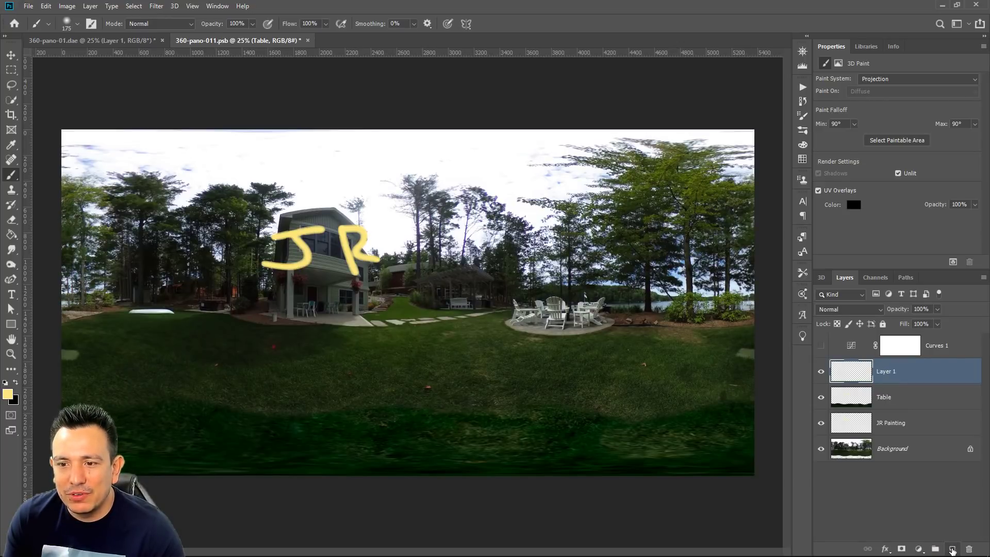
double_click(888, 375)
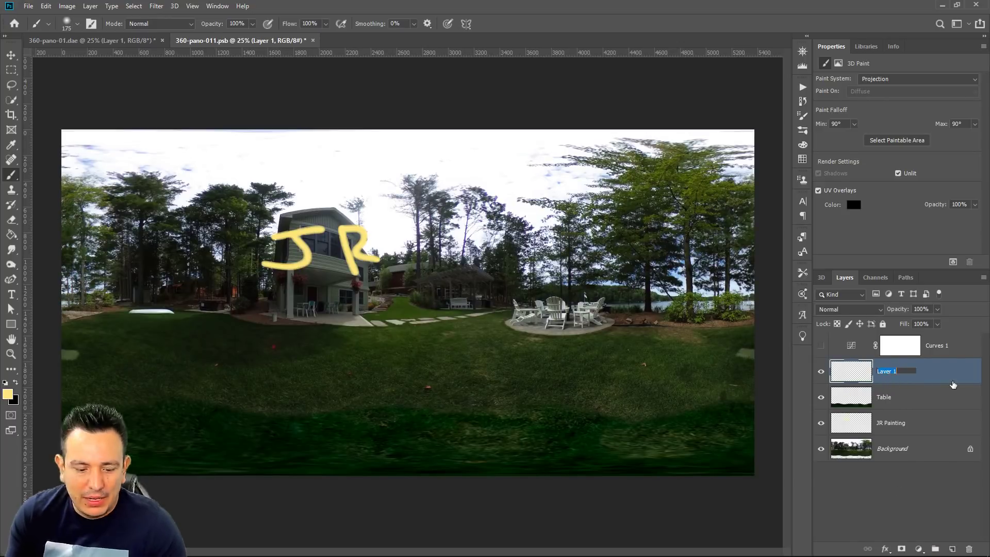
type("Text")
key("Return")
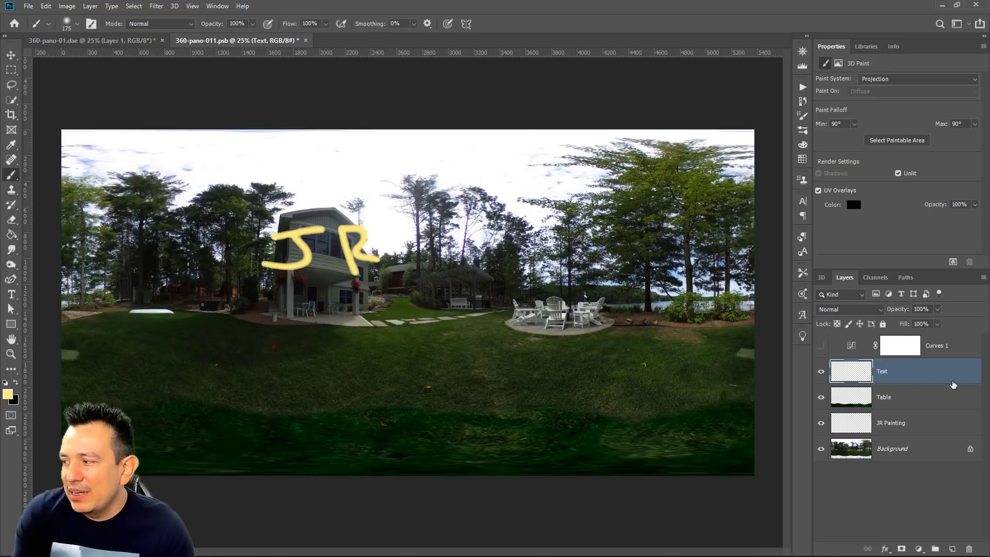
Delete the hidden Curves 1 adjustment layer from 360-pano-011.psb.
left_click(127, 40)
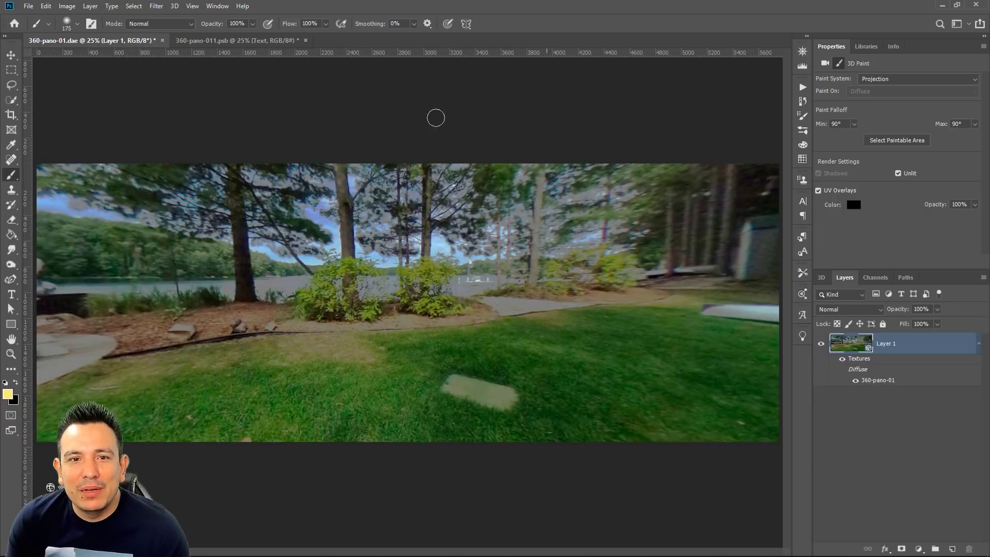
left_click(239, 40)
left_click_drag(853, 350, 968, 547)
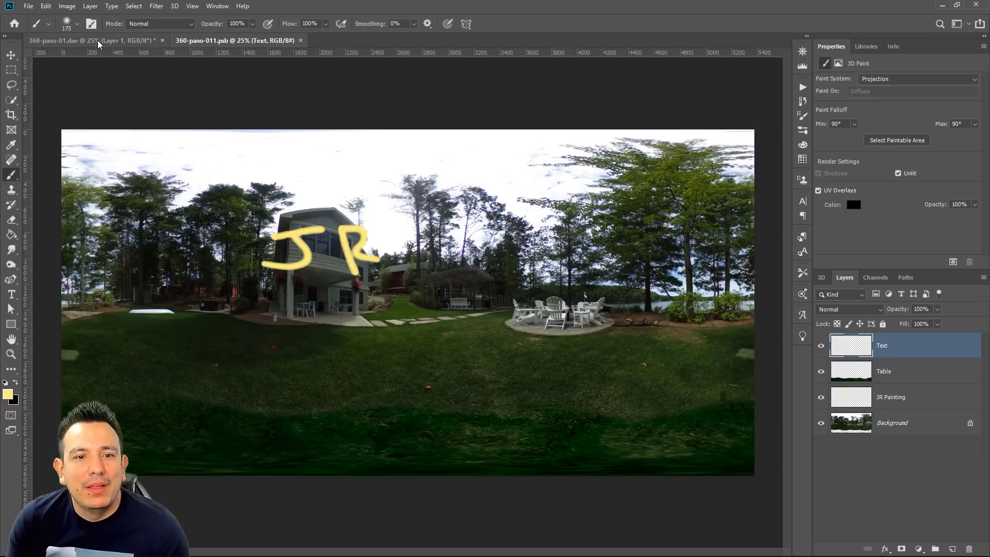
Return to the 360-pano-01.dae spherical view and add the text Photoshop in 72 pt Arial Black on the lawn near the white chairs.
left_click(98, 41)
left_click(10, 55)
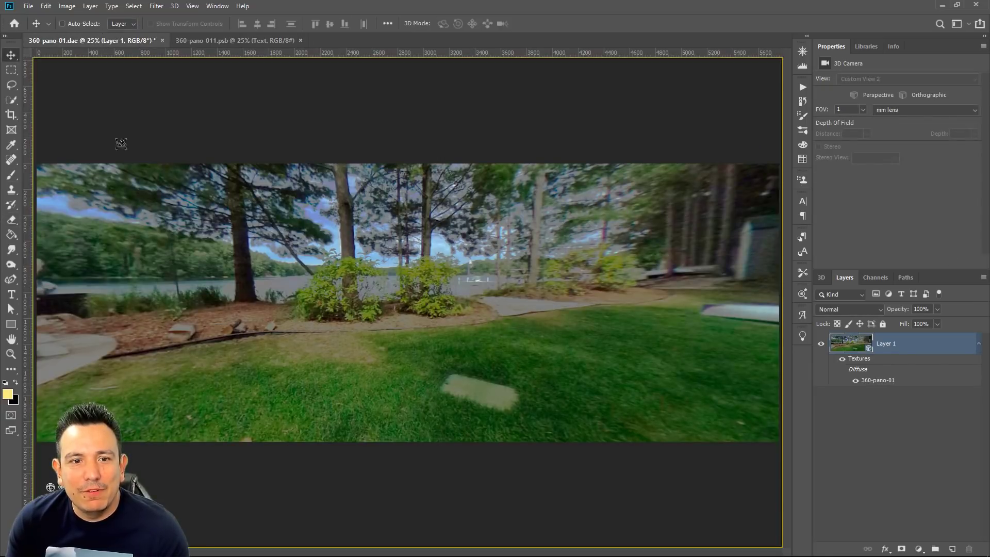
left_click_drag(349, 296, 475, 300)
left_click_drag(546, 290, 665, 345)
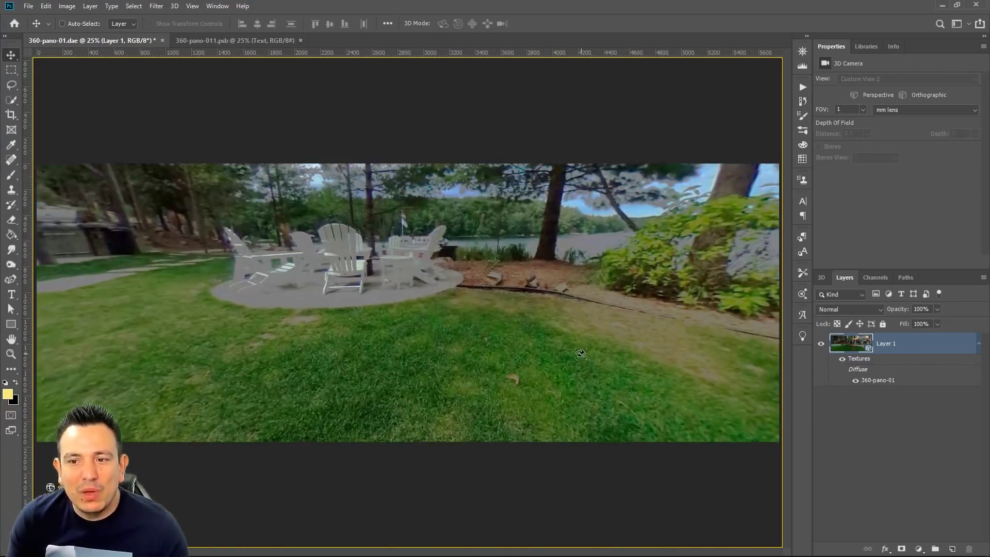
left_click_drag(581, 354, 549, 268)
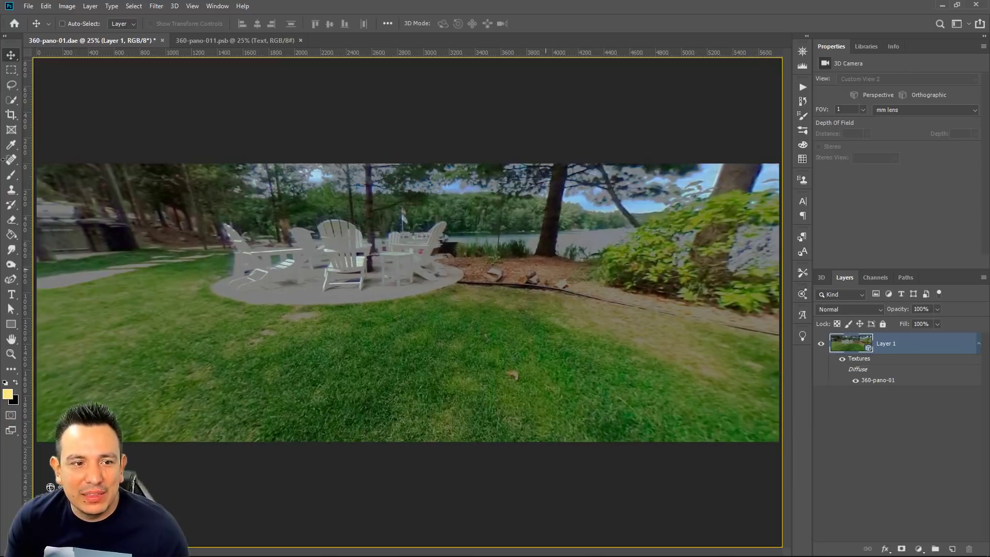
left_click(11, 294)
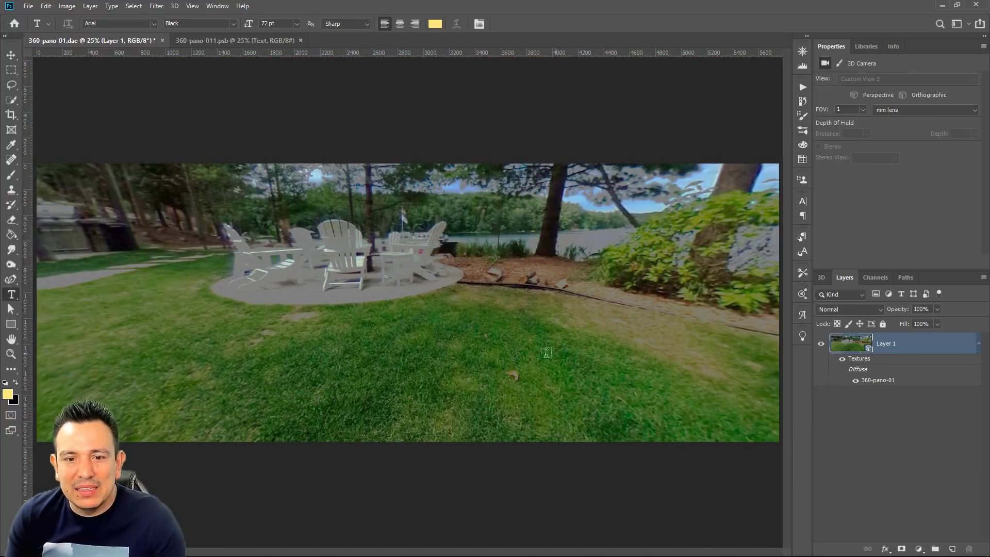
left_click(438, 364)
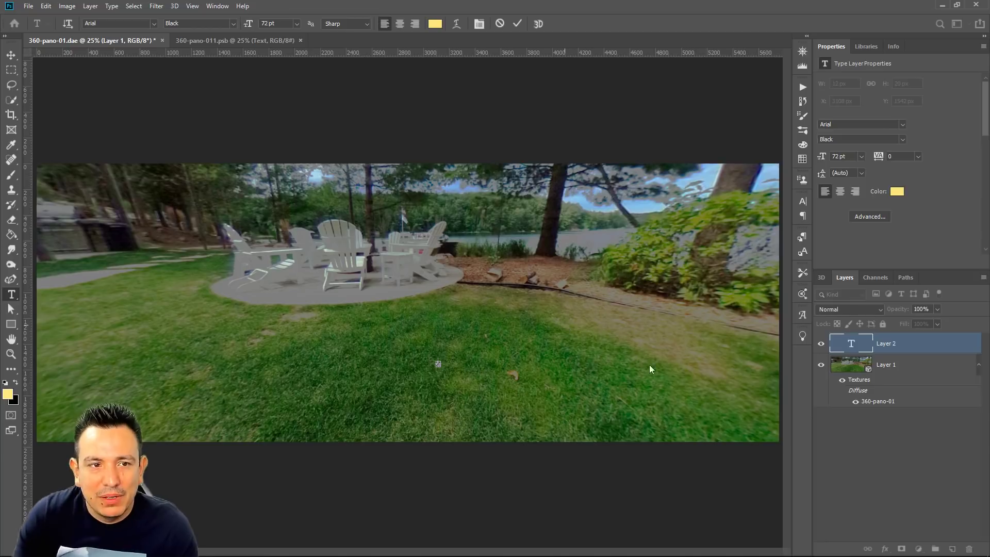
left_click(9, 55)
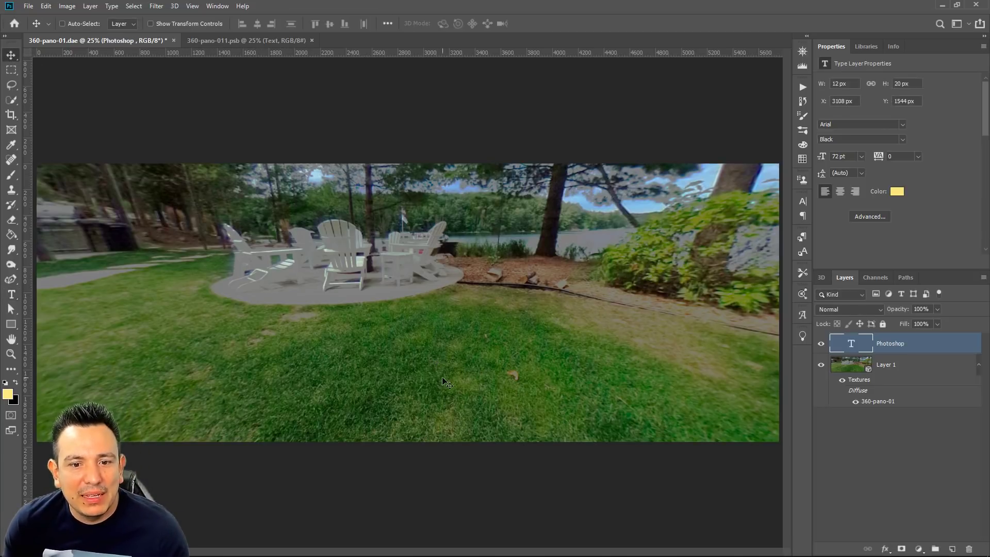
Try to enlarge and reposition the Photoshop text over the panorama, and delete its layer.
key("ctrl+t")
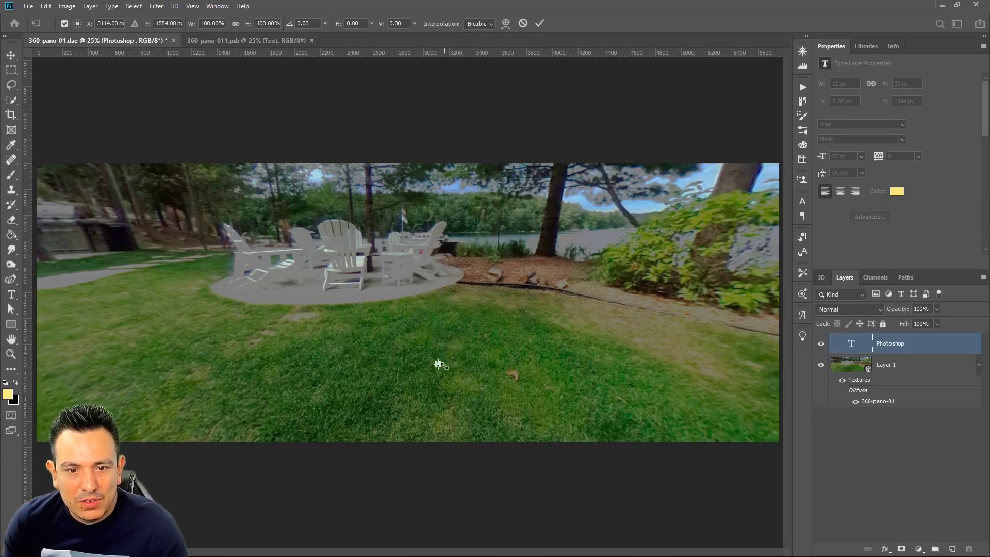
left_click_drag(438, 362, 521, 223)
key("Return")
left_click_drag(460, 327, 462, 358)
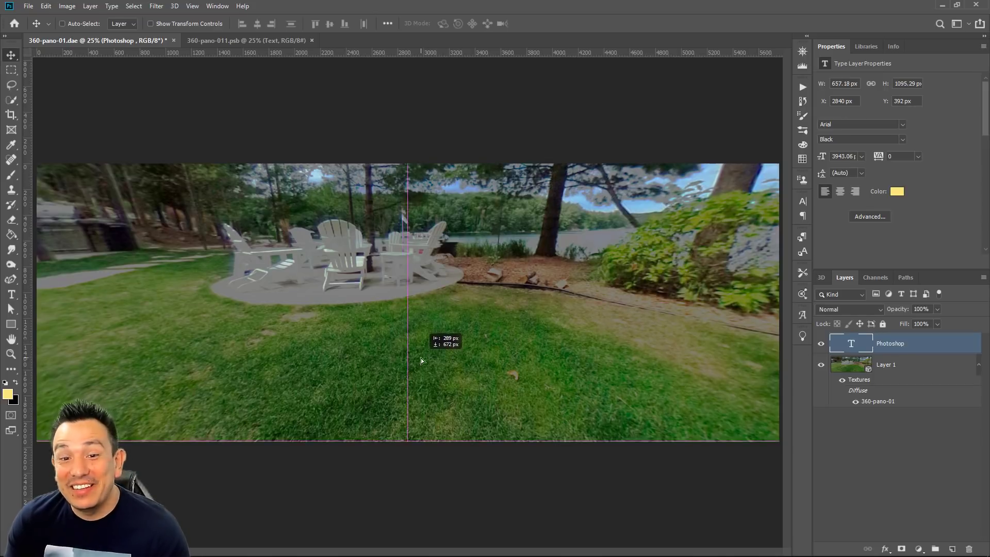
left_click(914, 441)
left_click(978, 364)
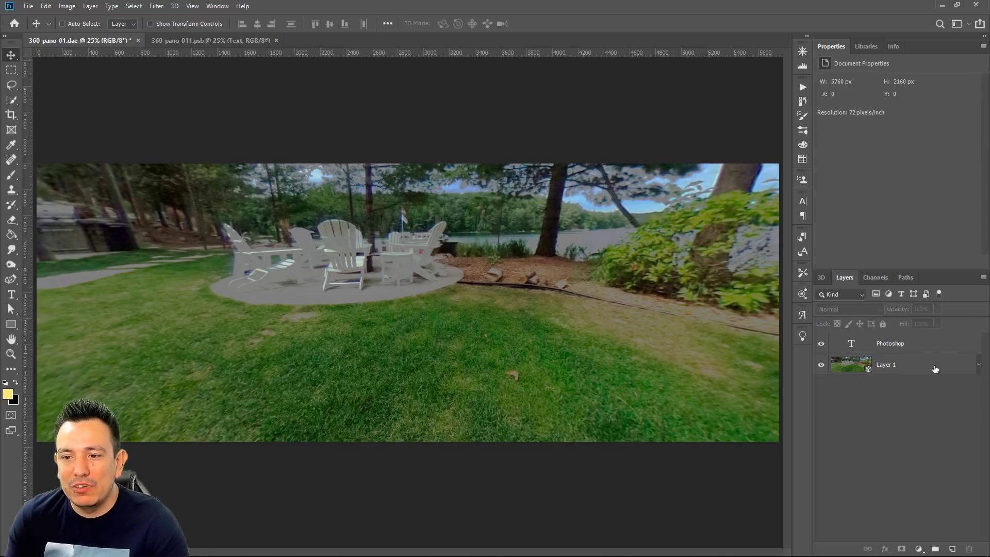
left_click(934, 348)
key("Delete")
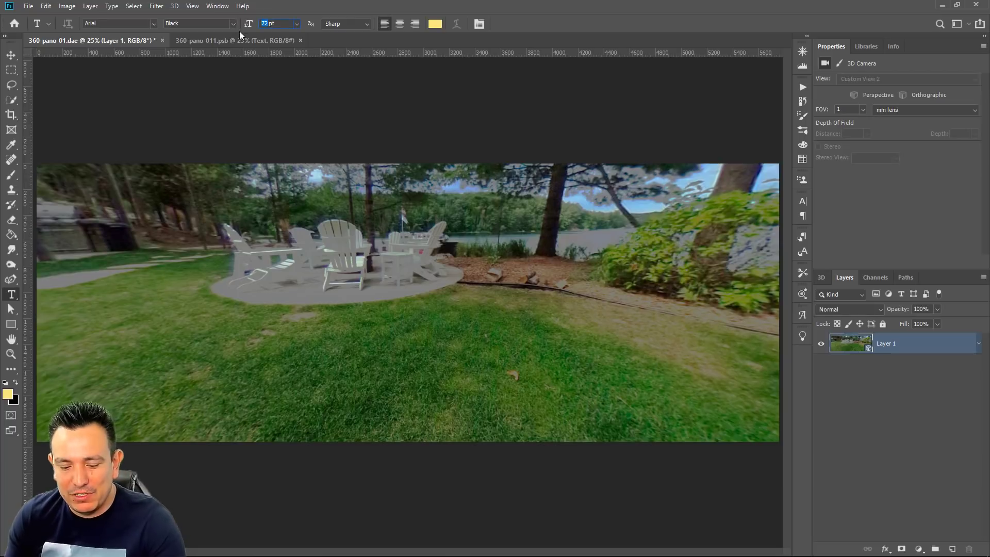
Set the text size to 500 pt and add the test text ffddffff on the lawn below the chairs.
type("50")
key("Return")
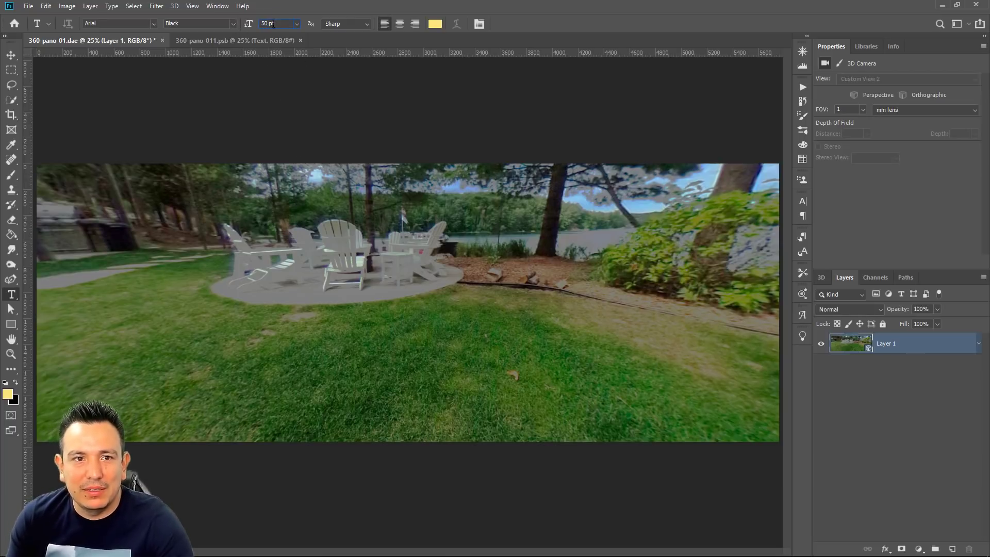
type("0")
left_click(322, 354)
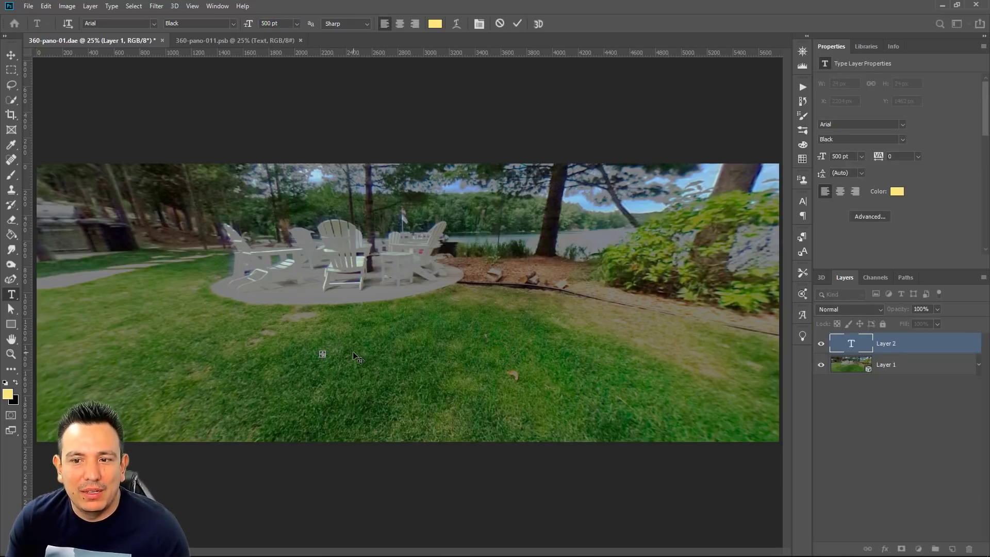
type("ffddffff")
Try to reposition the ffddffff test text on the lawn, and delete its layer.
left_click(11, 69)
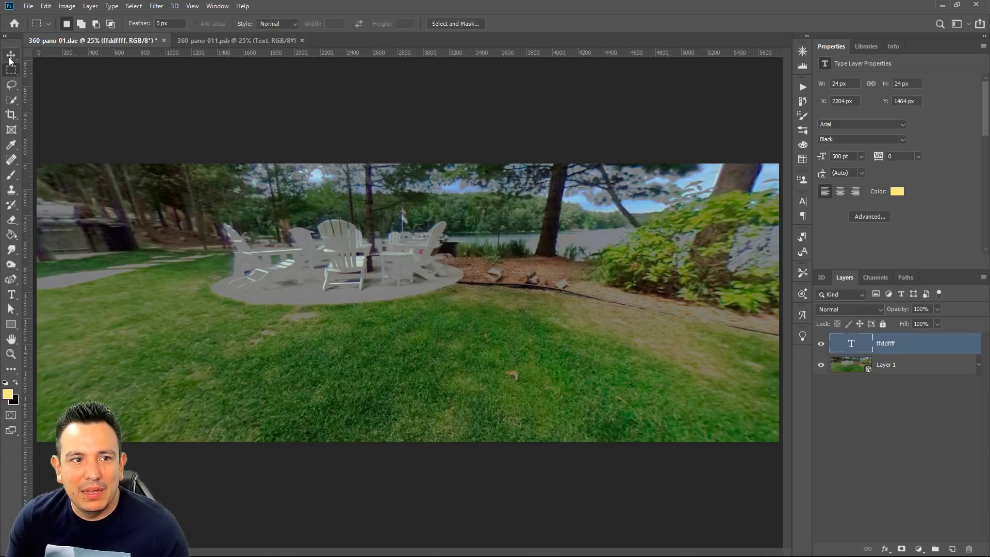
left_click(10, 57)
left_click_drag(365, 372, 363, 344)
key("Delete")
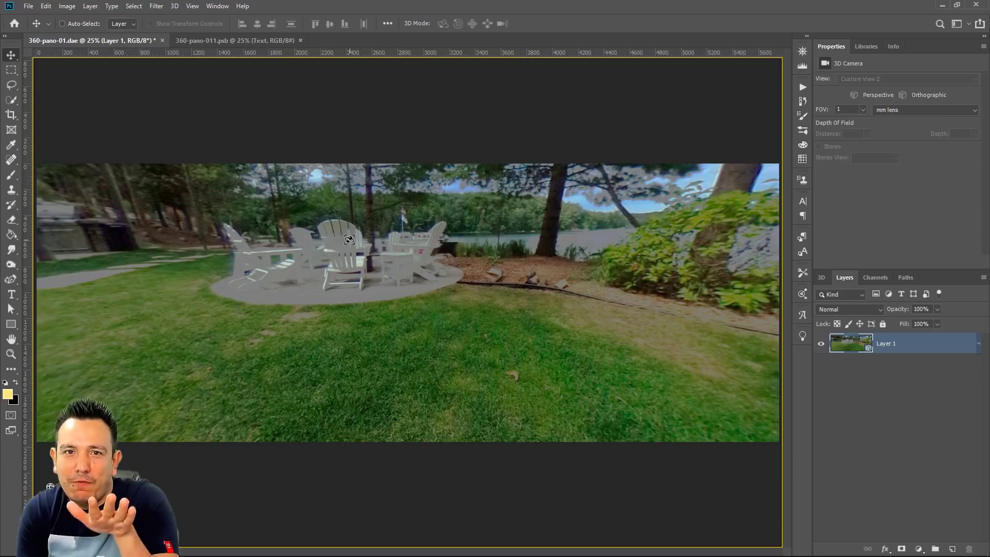
Close the 360-pano-011.psb texture document and close 360-pano-01.dae without saving its changes.
double_click(848, 350)
left_click(848, 277)
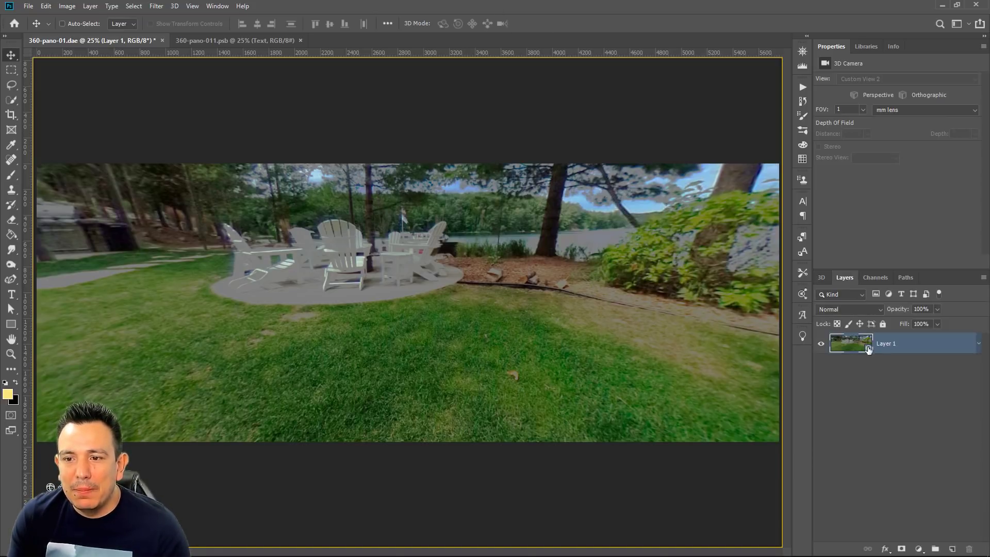
left_click(821, 277)
left_click(242, 41)
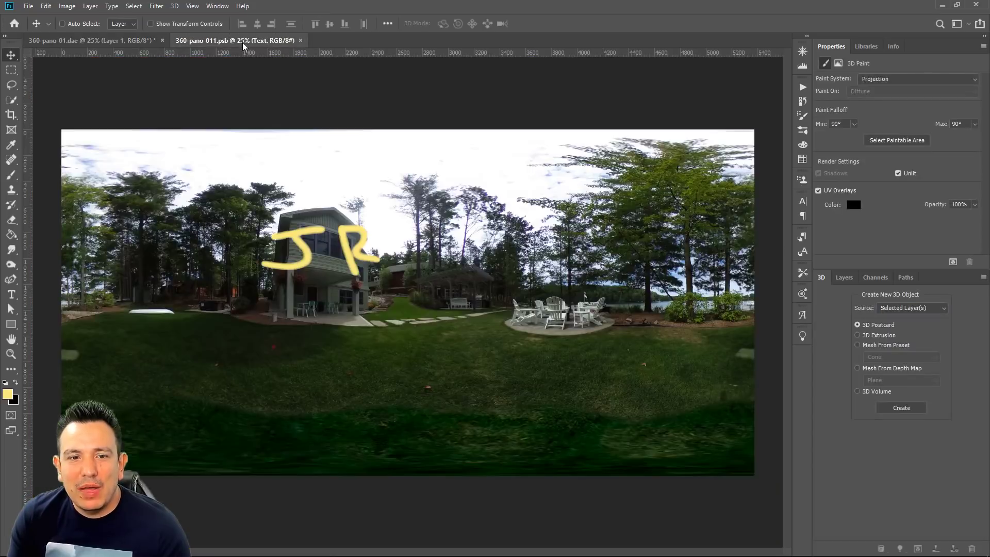
left_click(300, 41)
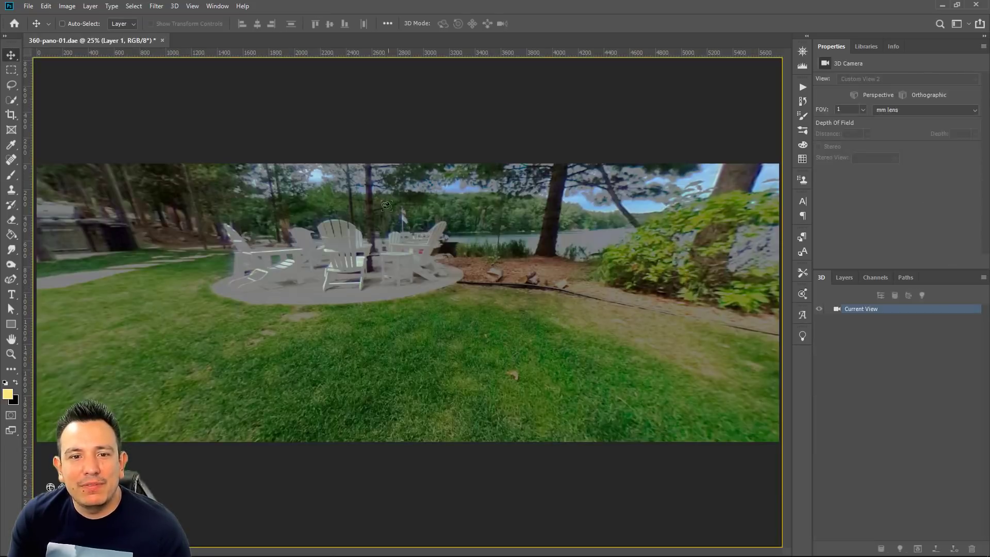
left_click(162, 41)
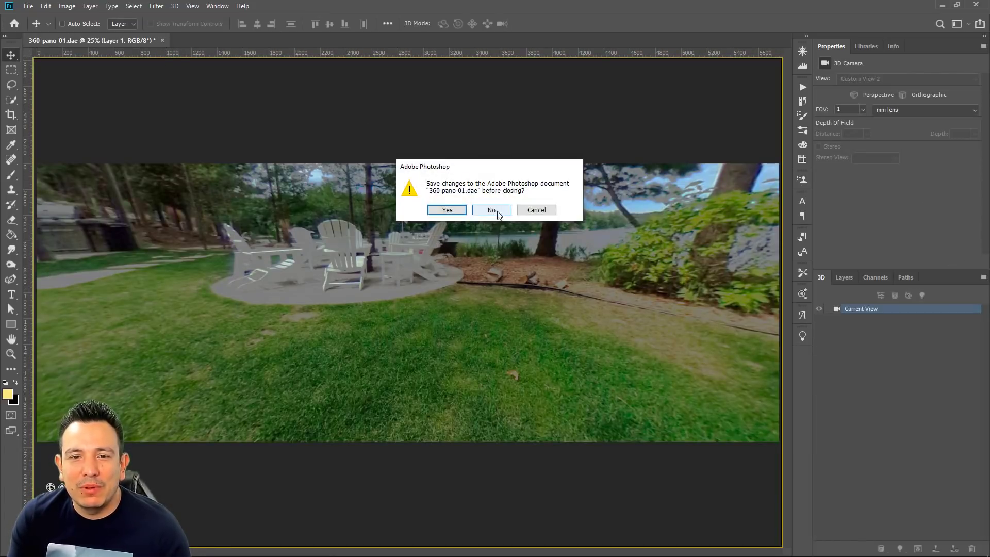
left_click(492, 210)
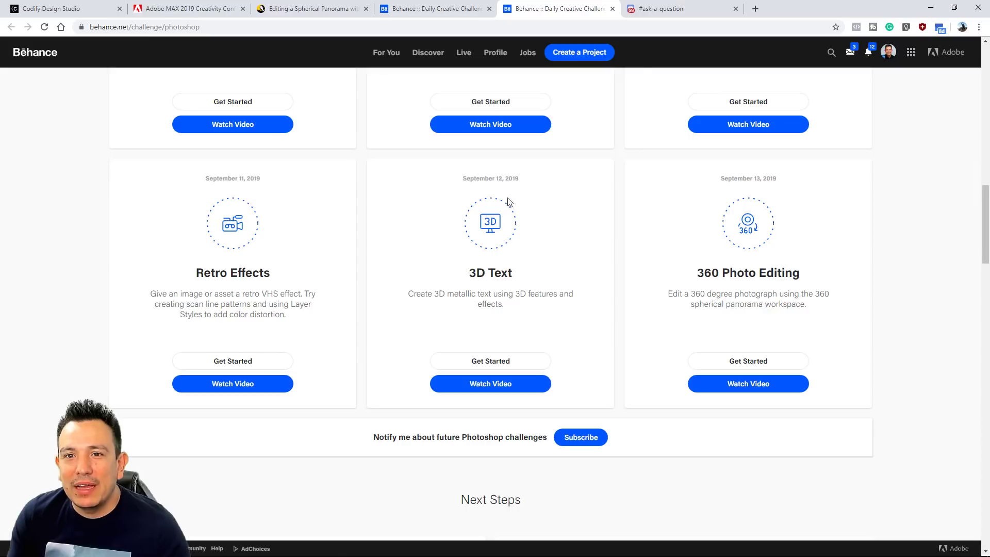
left_click(670, 10)
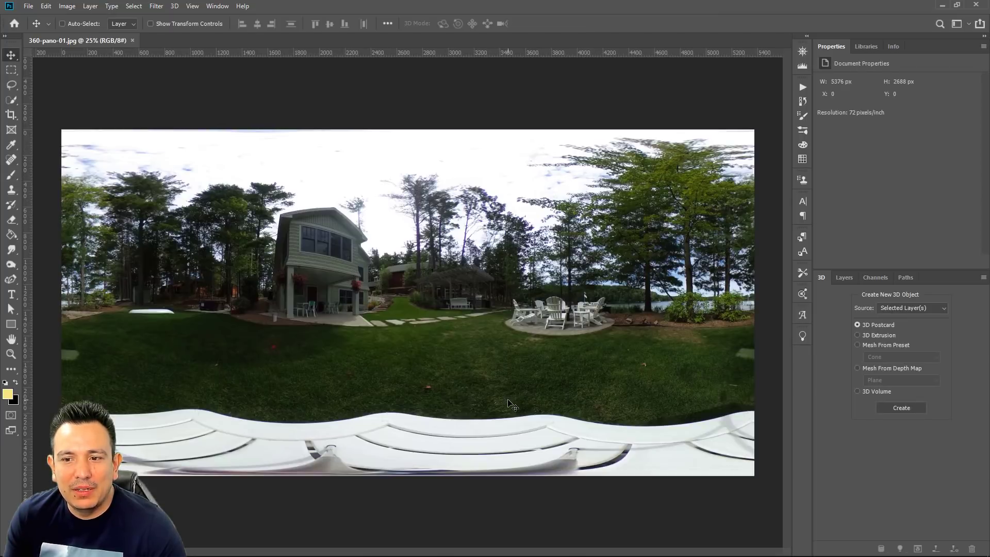
Convert the Background layer of 360-pano-01.jpg into a new spherical panorama layer.
left_click(845, 279)
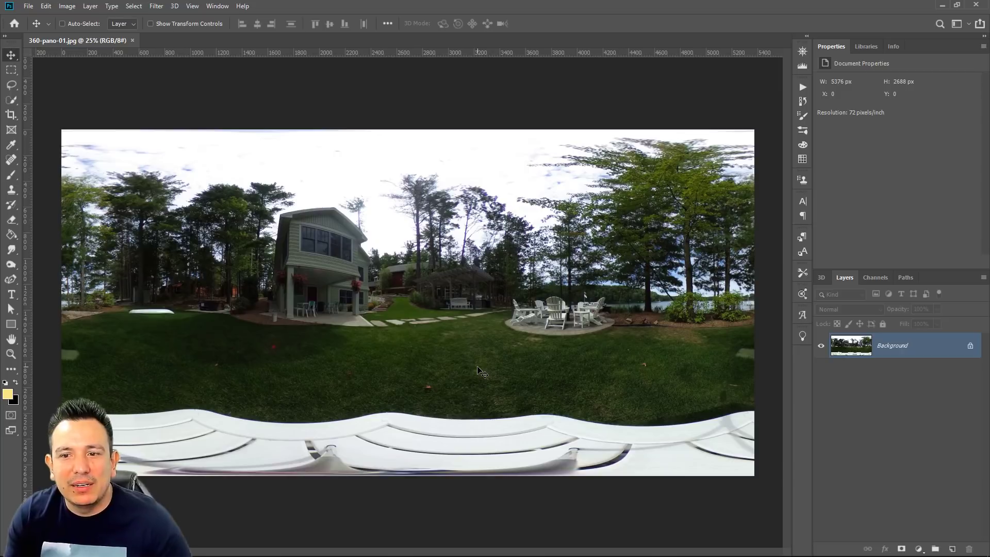
left_click(174, 6)
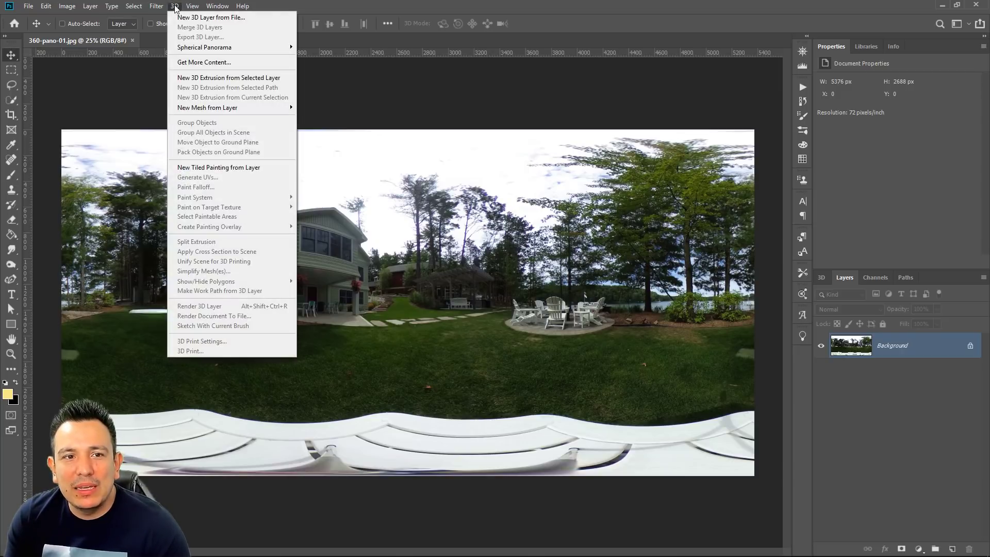
mouse_move(258, 47)
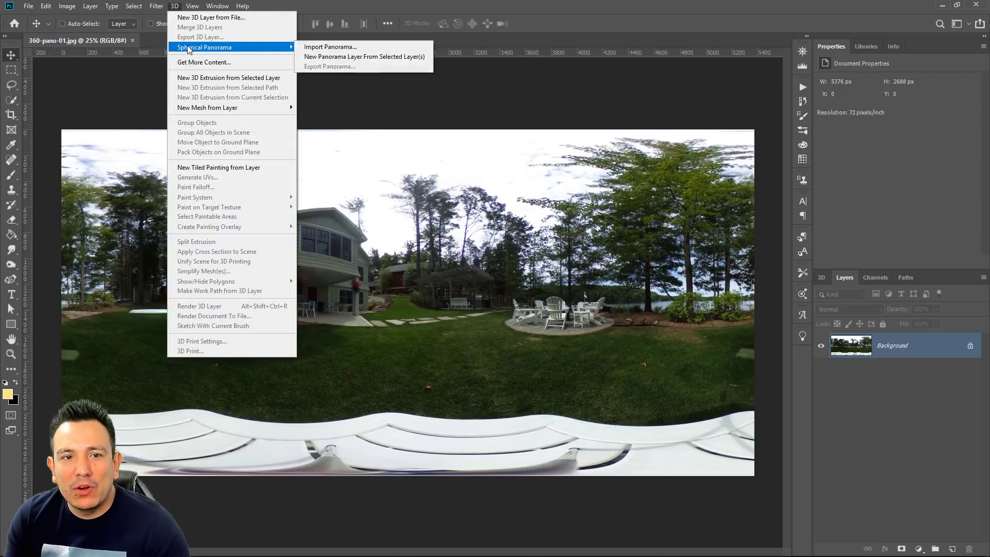
left_click(369, 57)
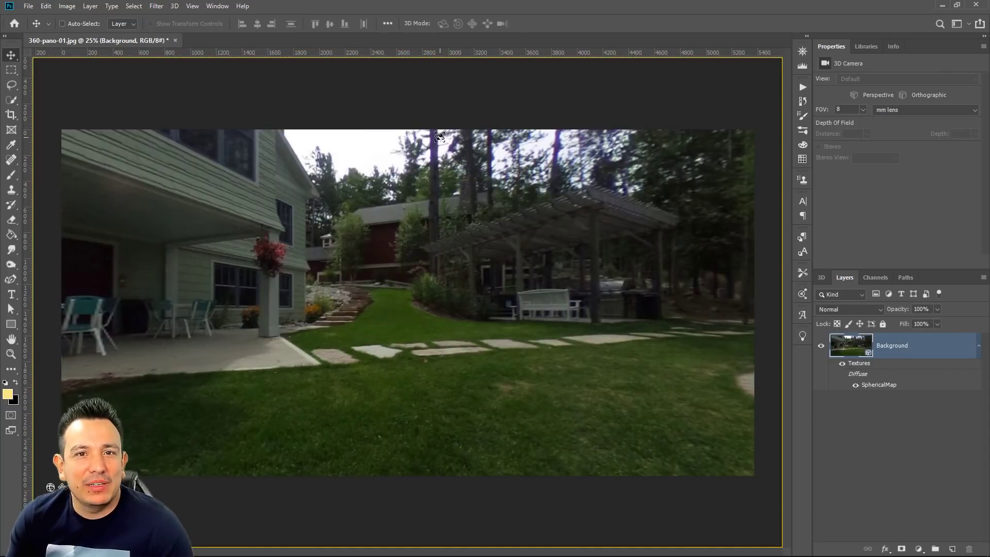
Add yellow Lorem Ipsum text in 500 pt Arial Black and place it across the pergola and trees at X 636 px, Y 1211 px.
left_click_drag(439, 137, 505, 255)
left_click(942, 449)
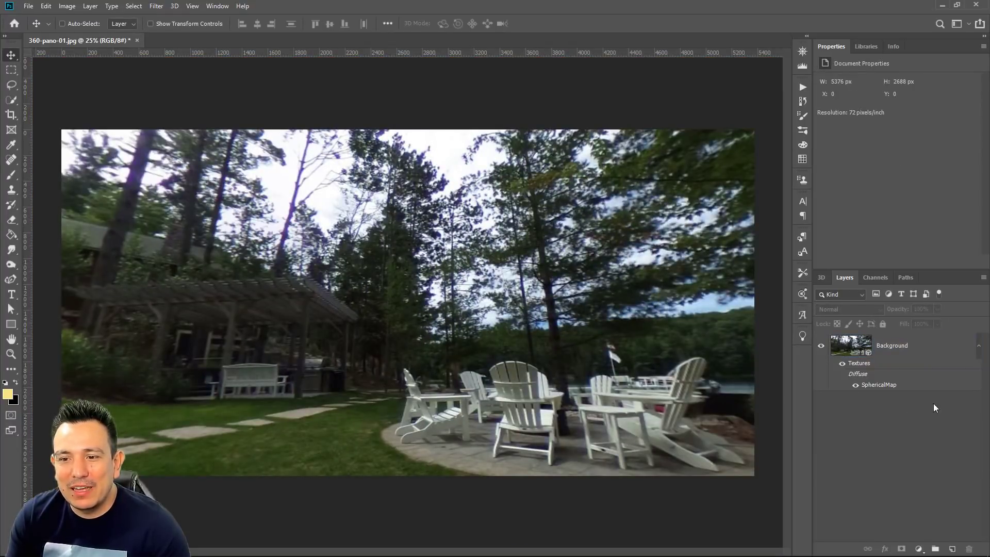
left_click(918, 347)
left_click(10, 295)
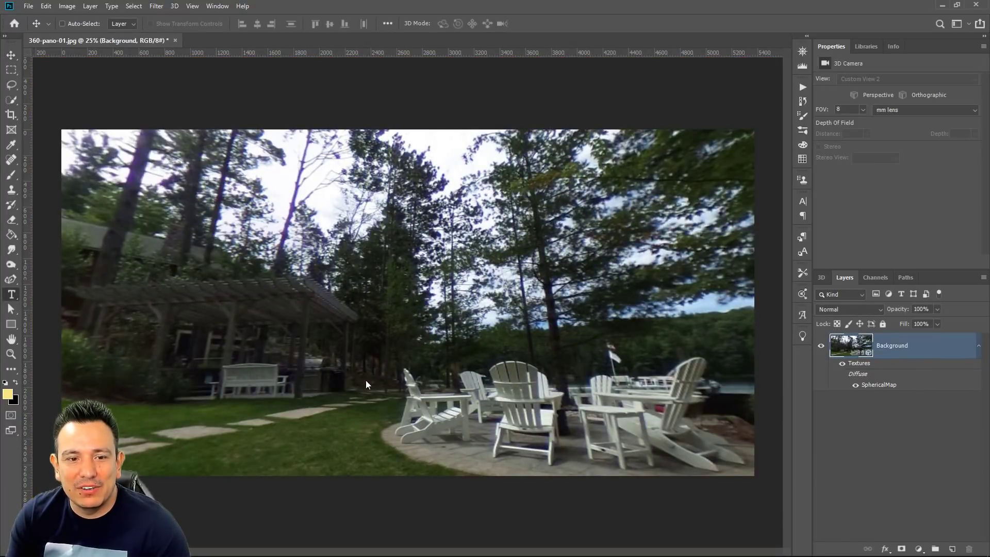
left_click(344, 340)
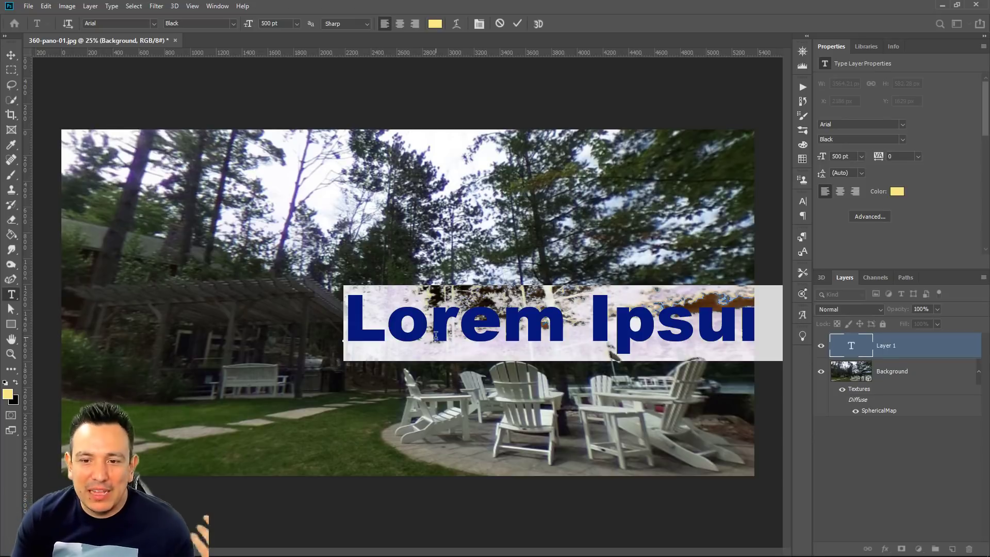
key("ctrl+Return")
key("v")
left_click_drag(581, 327, 370, 329)
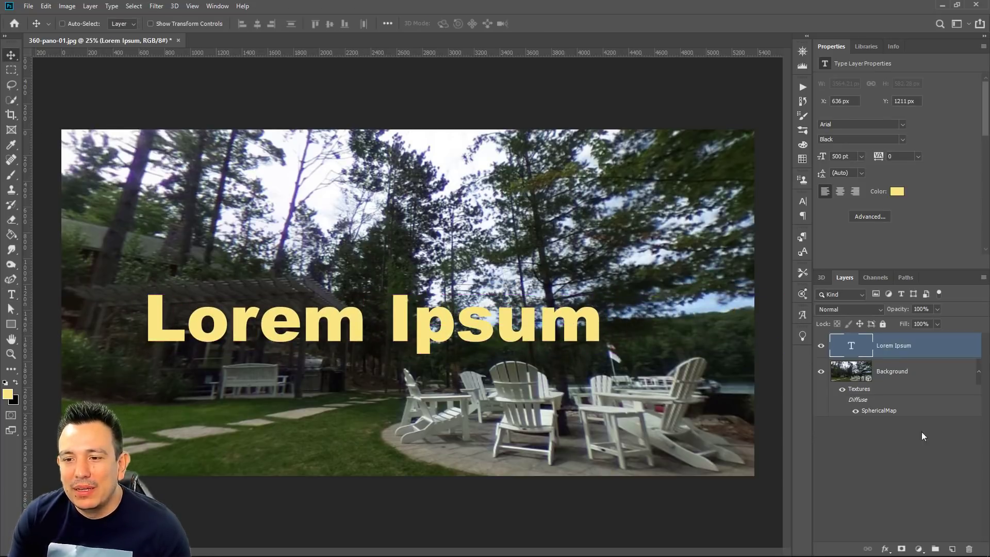
Open the panorama's SphericalMap texture and add a new empty layer above its Background.
double_click(881, 411)
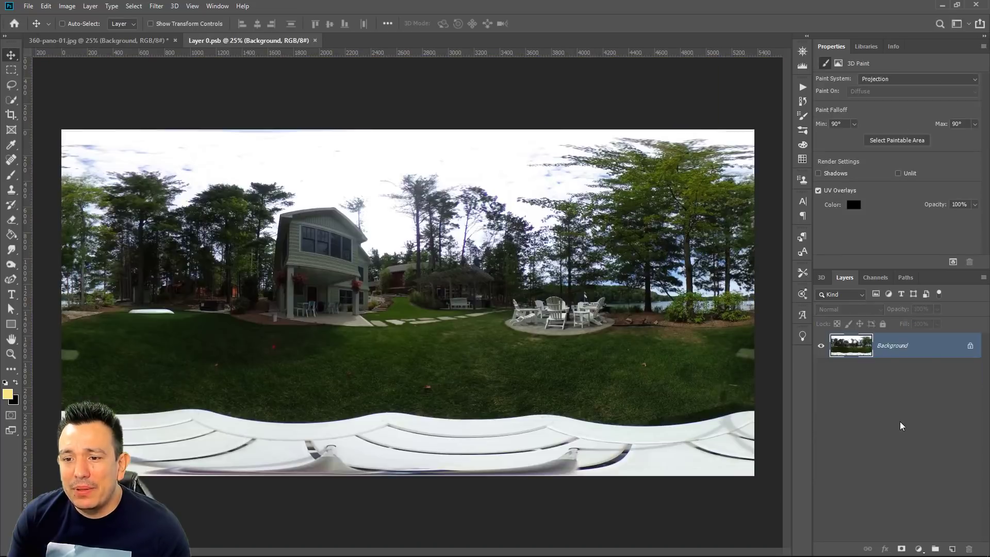
left_click(952, 549)
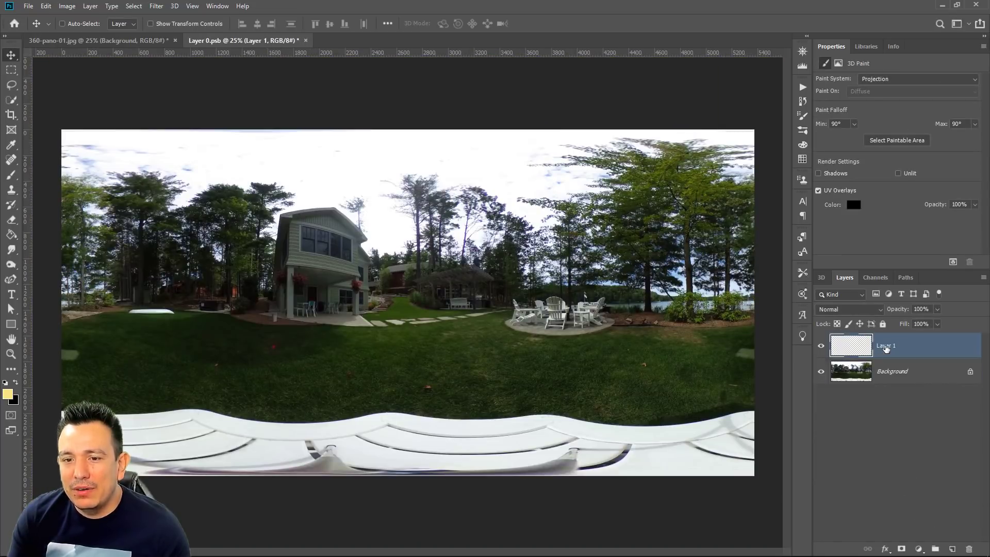
key("ctrl+s")
Merge the Lorem Ipsum text layer down into the spherical panorama layer of 360-pano-01.jpg.
left_click(129, 41)
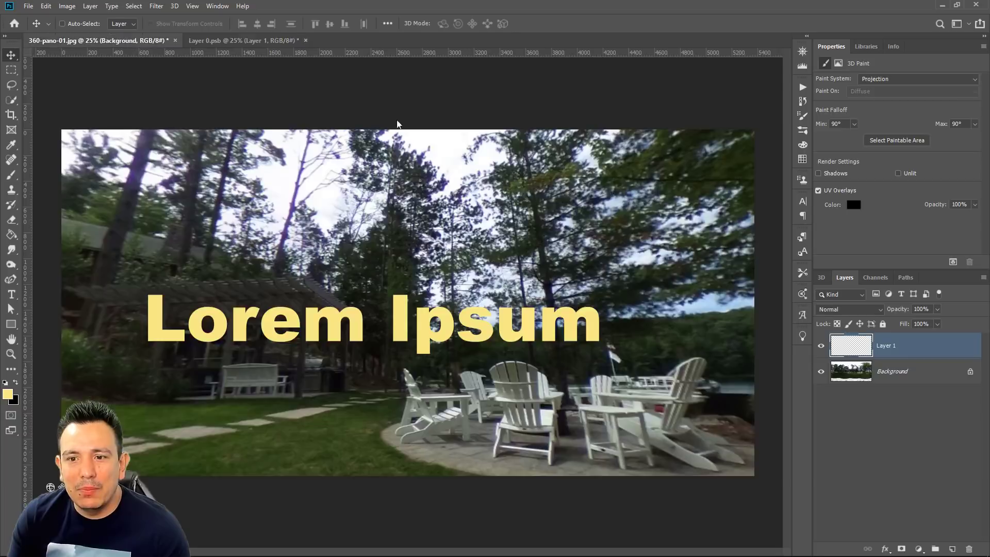
left_click(853, 346)
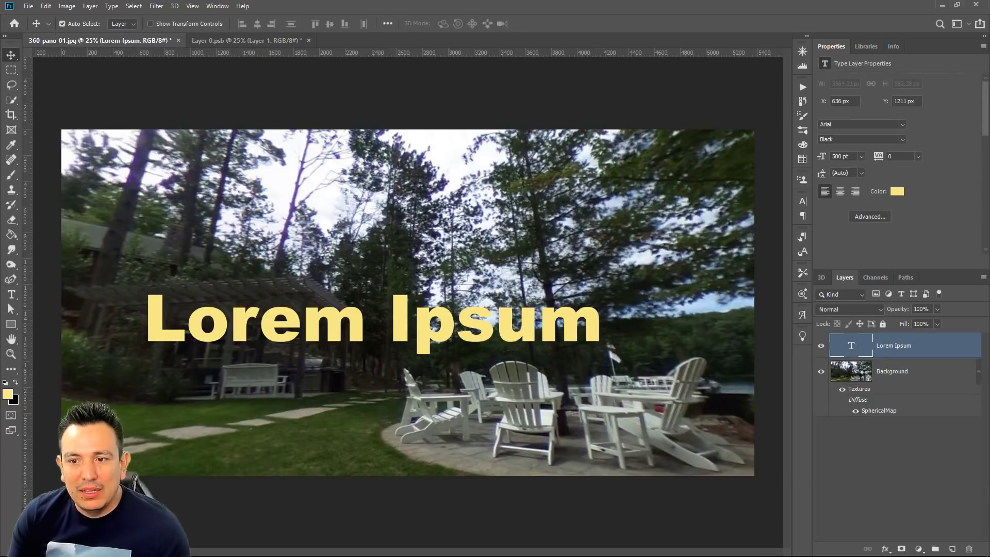
key("ctrl+e")
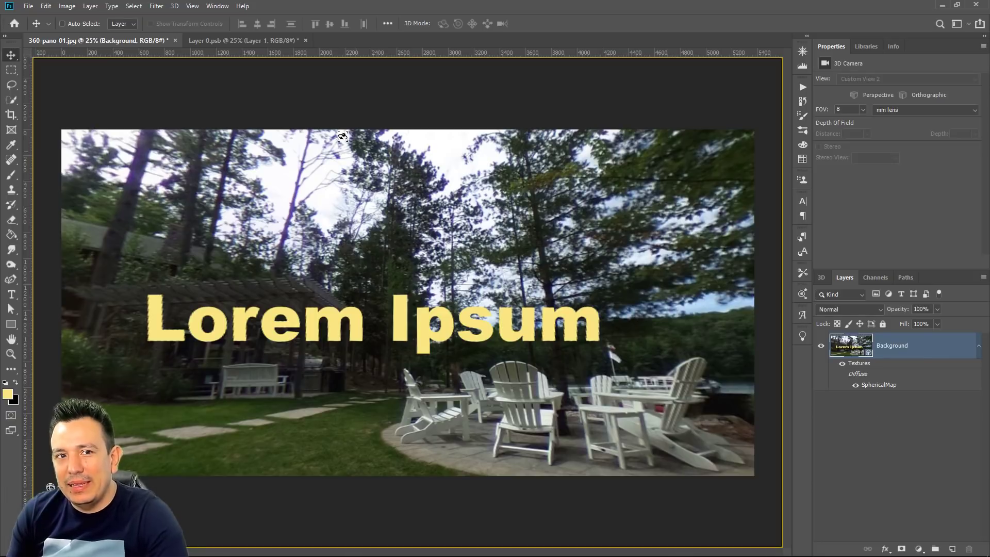
Bring up the Layer 0.psb texture and toggle Layer 1's visibility repeatedly to check whether the merged text is on it.
left_click(207, 43)
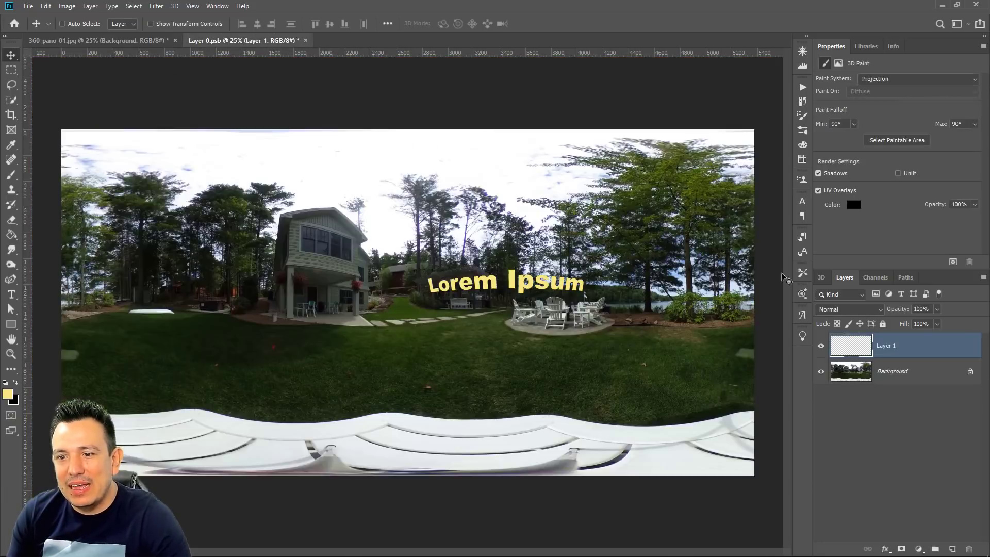
left_click(820, 346)
left_click(821, 346)
left_click(820, 347)
left_click(821, 347)
left_click(822, 347)
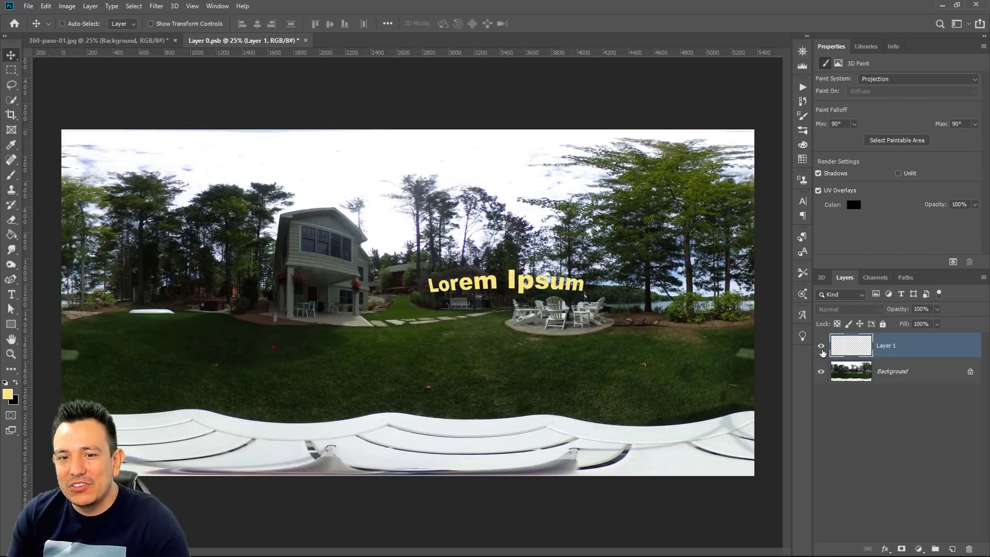
left_click(821, 347)
left_click(821, 347)
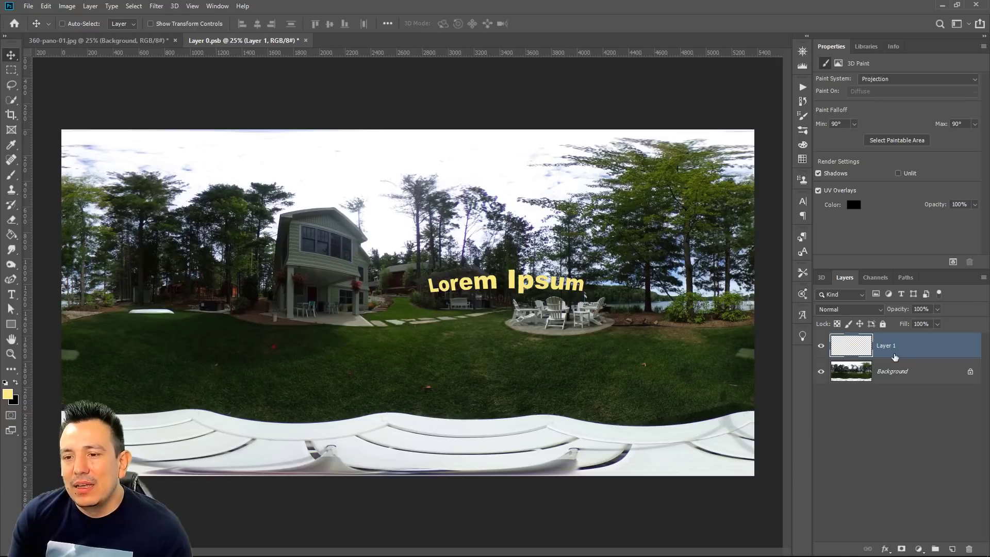
left_click(821, 348)
left_click(820, 348)
left_click(820, 348)
left_click(819, 348)
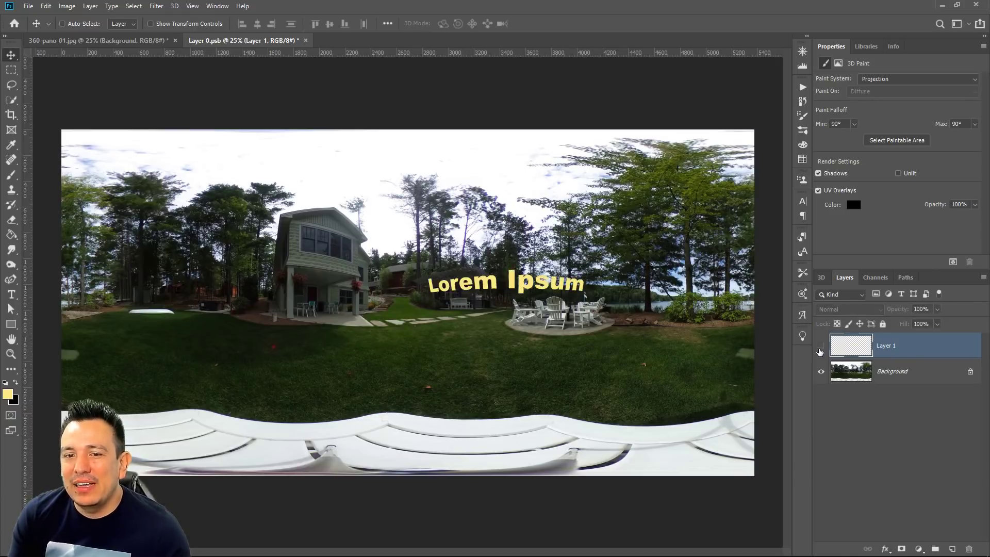
left_click(820, 349)
left_click(819, 348)
left_click(820, 349)
left_click(820, 349)
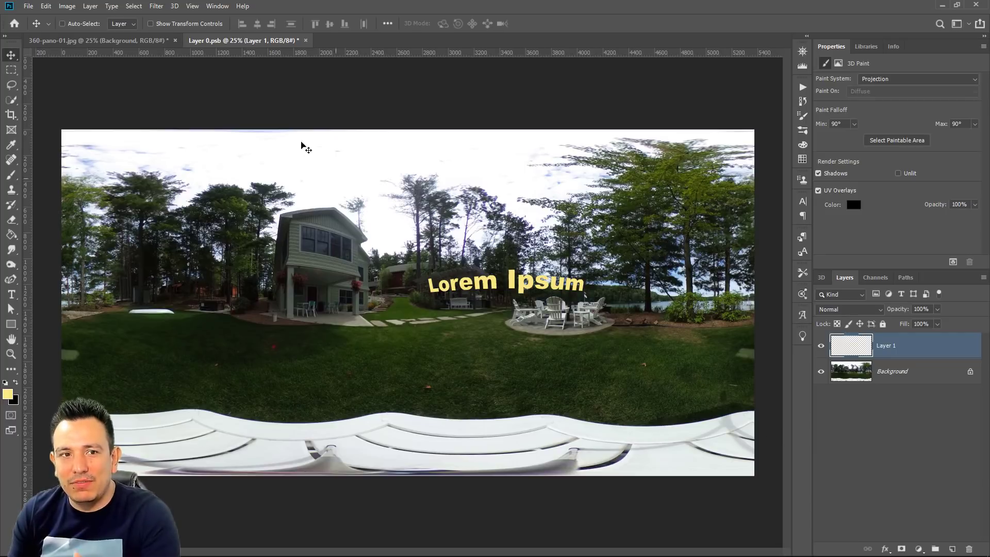
Compare the 360-pano-01.jpg panorama with the Layer 0.psb texture, selecting the texture's Background layer, and return to the panorama.
left_click(98, 41)
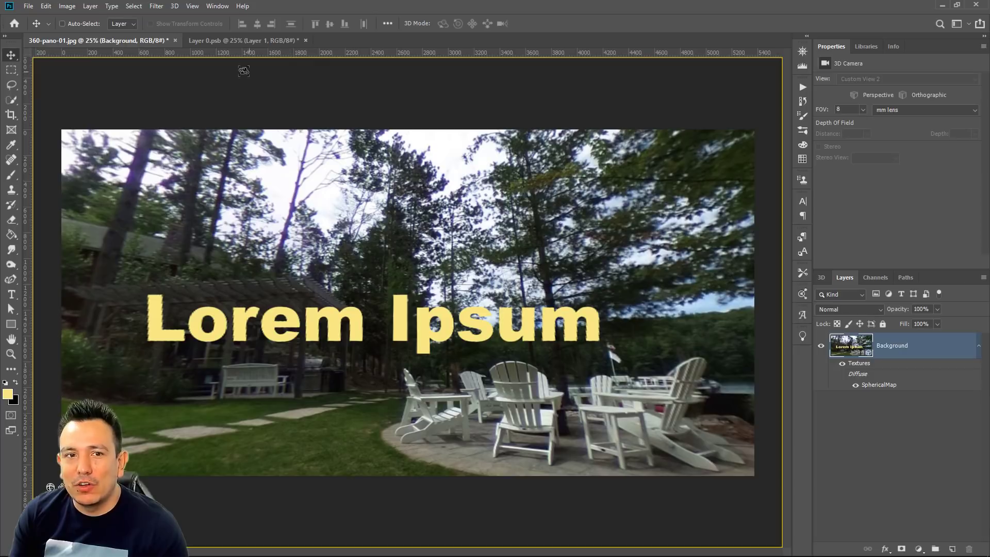
left_click(231, 41)
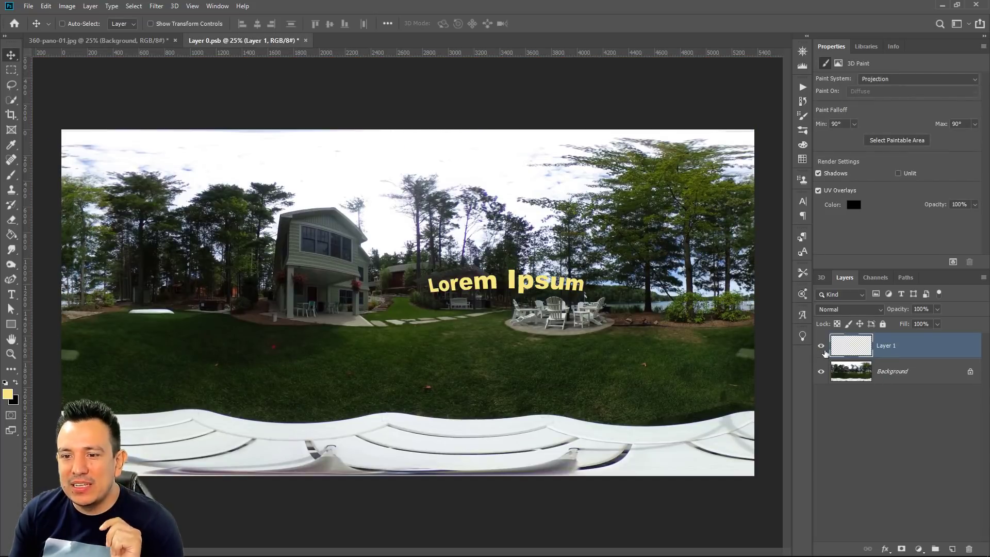
left_click(874, 375)
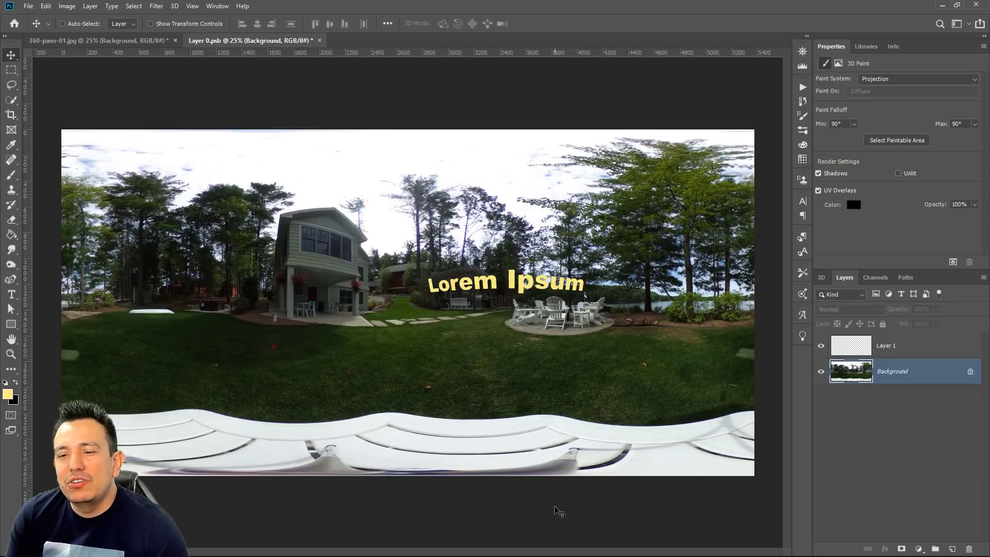
left_click(109, 38)
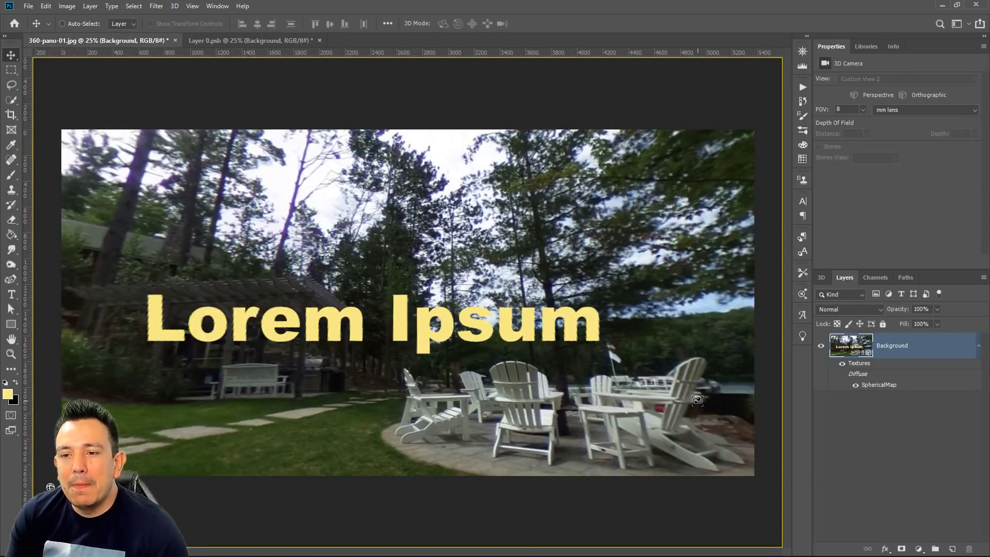
Collapse the panorama layer's texture list and rotate the view to examine the Lorem Ipsum text in the scene.
left_click(979, 346)
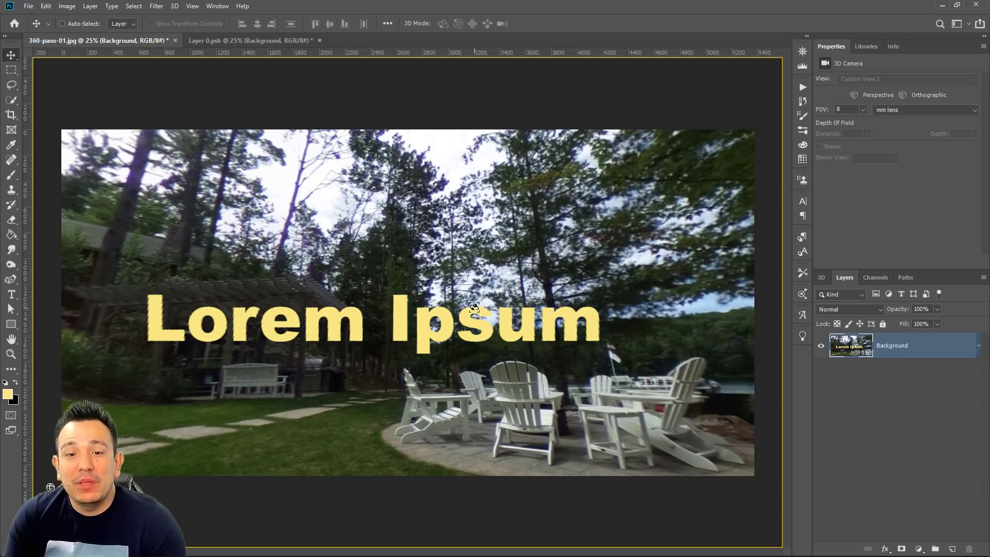
left_click_drag(474, 303, 459, 242)
double_click(846, 351)
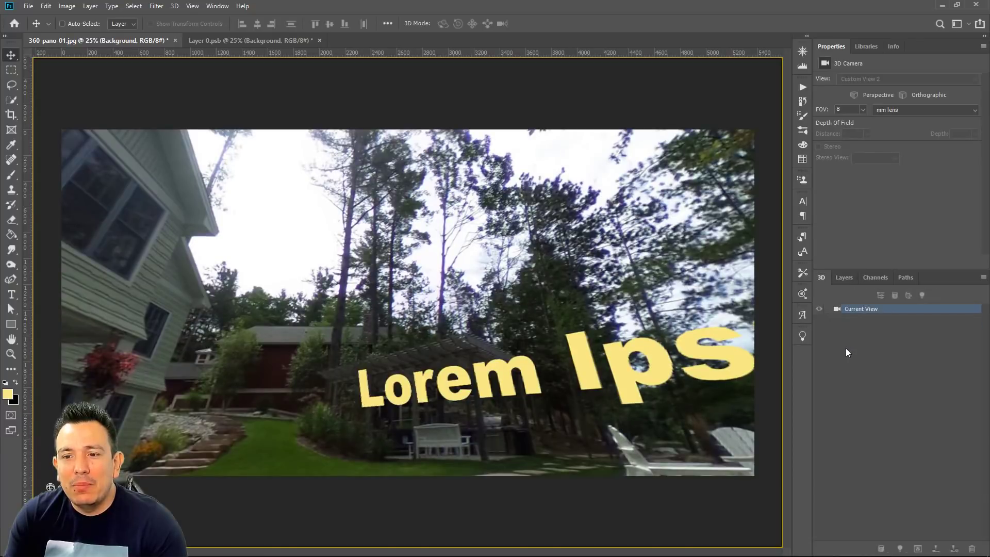
left_click(843, 278)
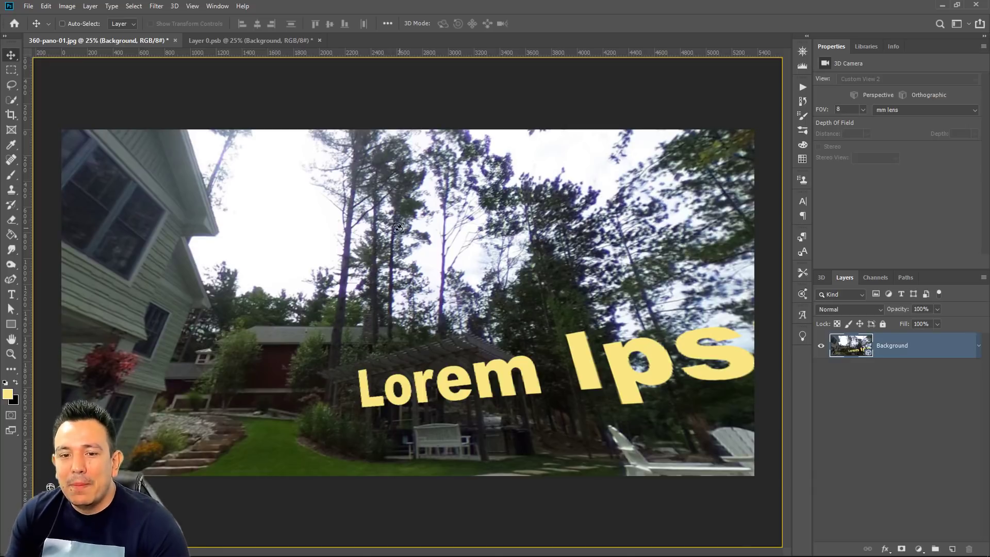
left_click_drag(399, 227, 348, 190)
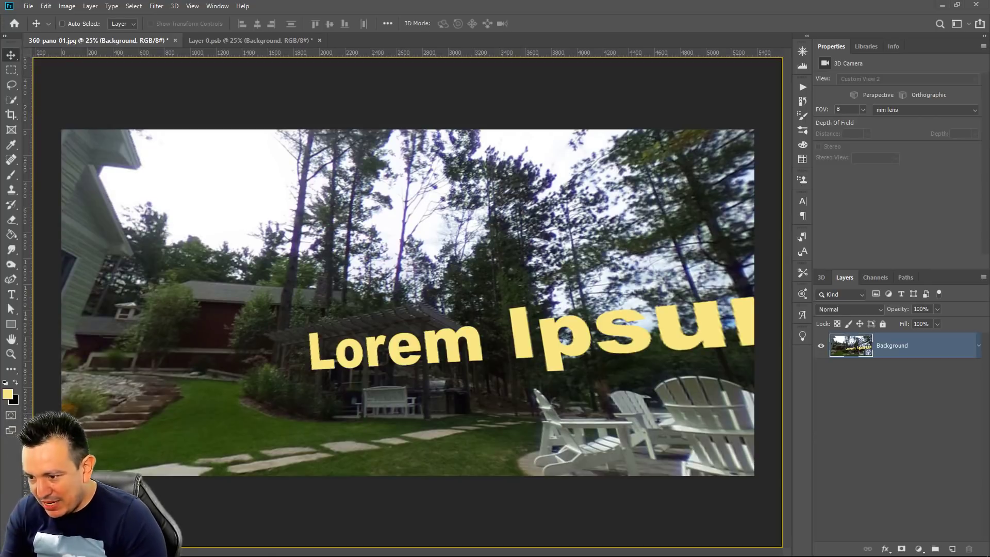
Switch to the Adobe Photoshop Discord server in the browser and look through the recent questions in ask-a-question.
key("alt+Tab")
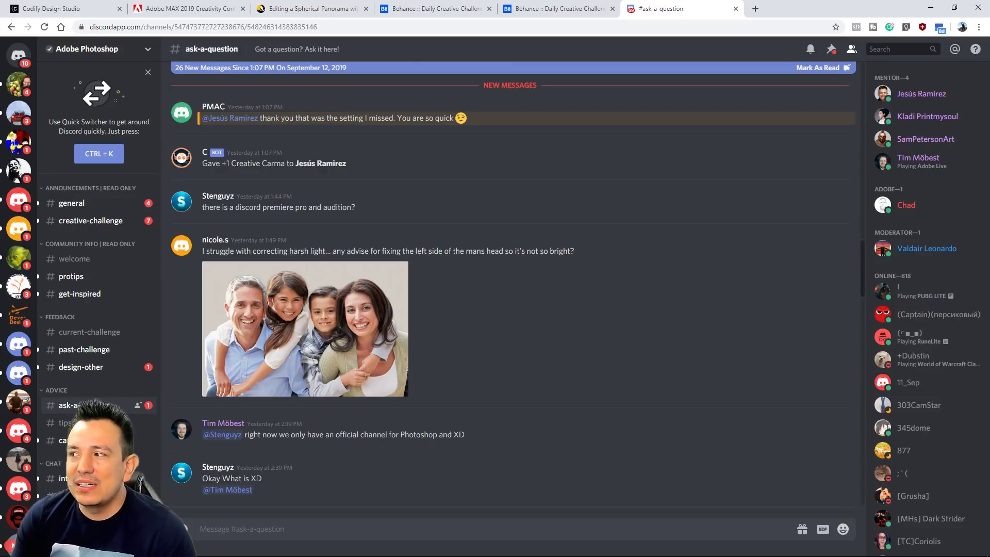
scroll(599, 308, "down", 10)
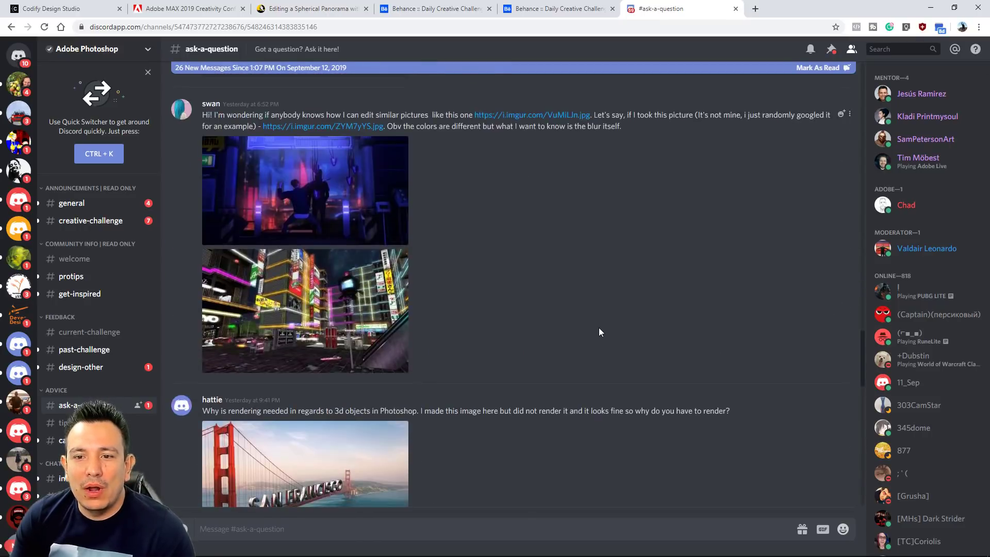
scroll(598, 330, "down", 5)
Open the current-challenge channel and look through the feedback and the members' 3D text submissions.
left_click(85, 336)
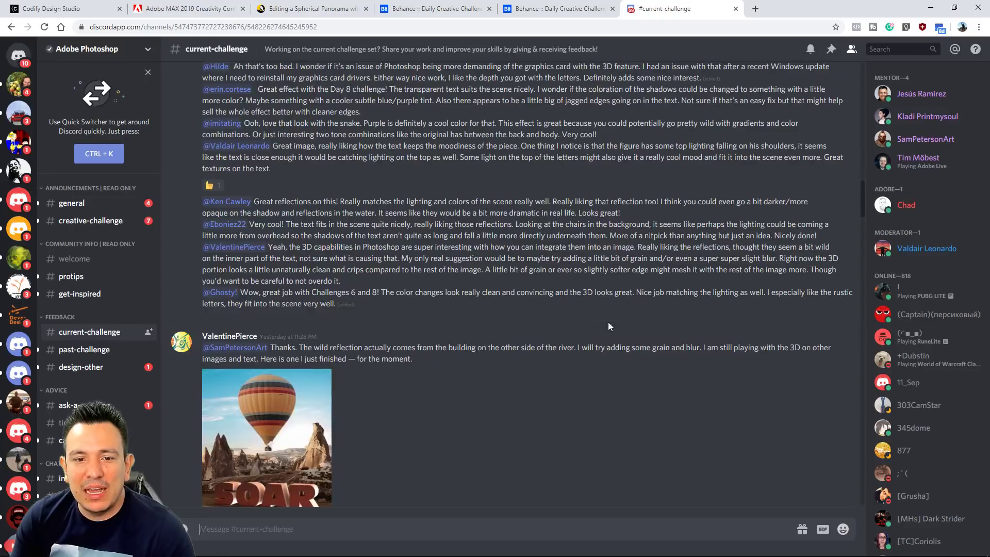
scroll(590, 341, "up", 5)
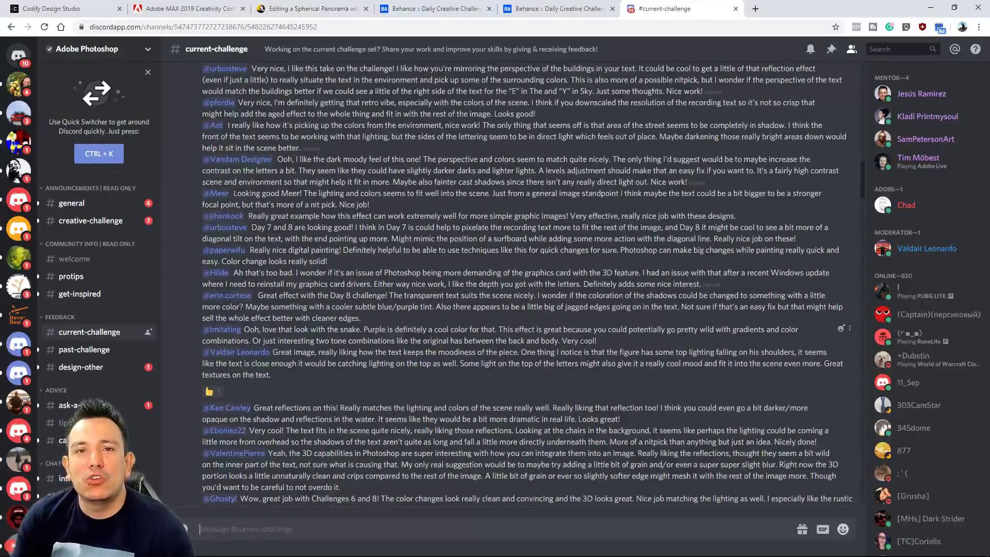
scroll(584, 341, "down", 10)
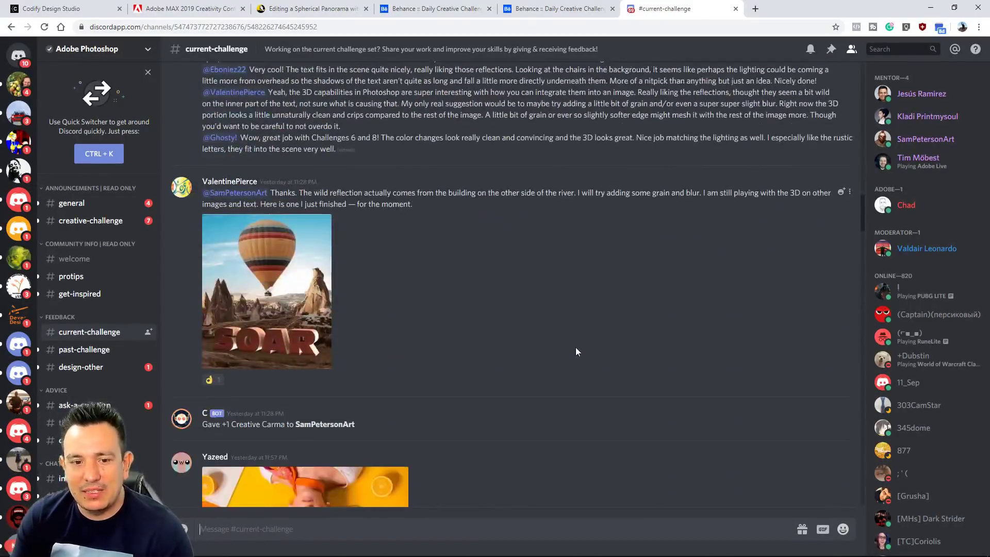
scroll(575, 352, "down", 10)
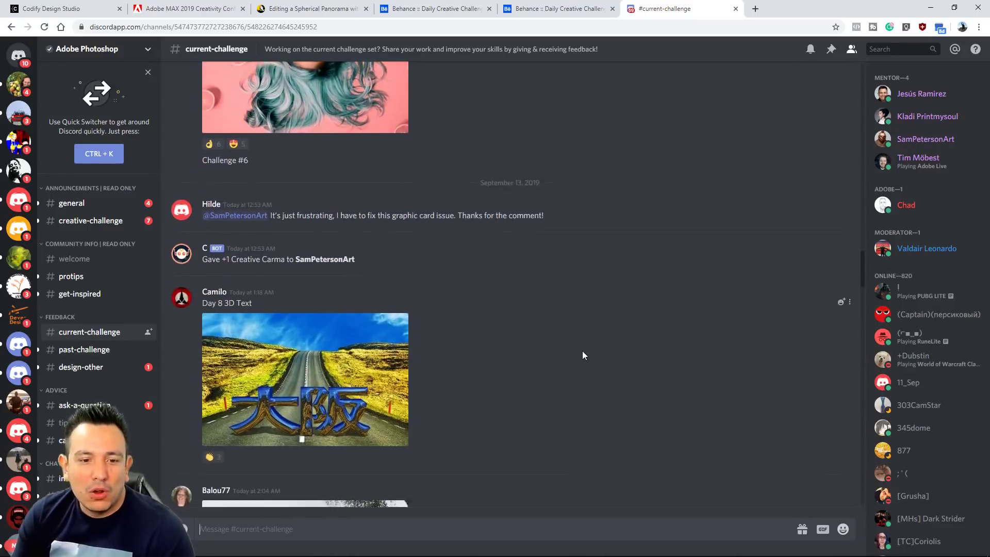
scroll(582, 353, "down", 8)
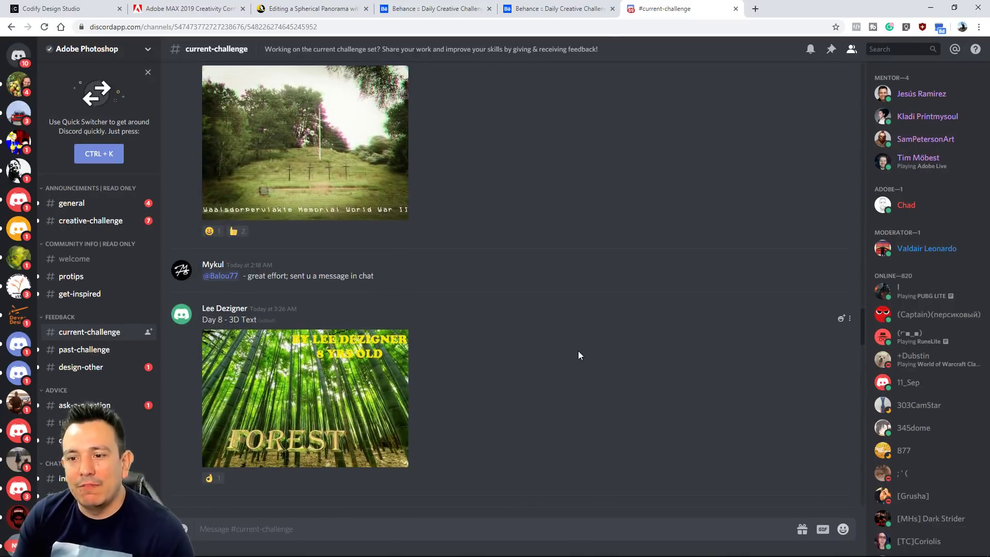
scroll(578, 356, "down", 5)
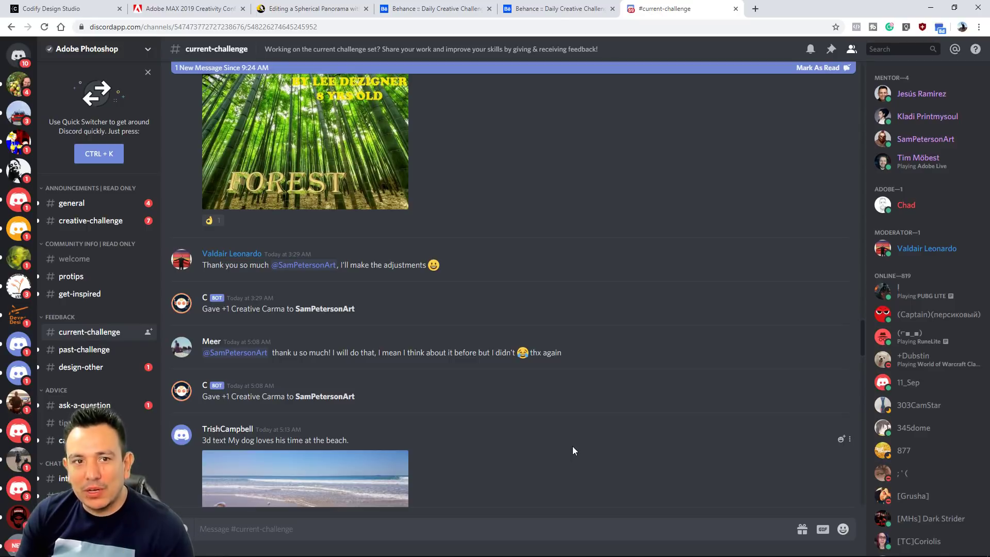
View the Behance Daily Creative Challenge page and bring up the Photoshop challenge page with its 360 Photo Editing entry.
left_click(477, 9)
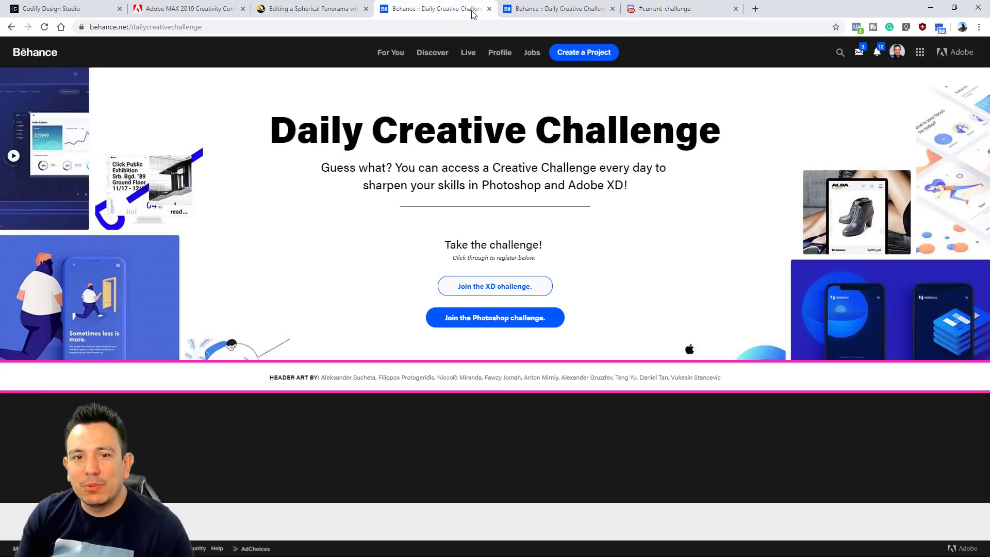
left_click(535, 9)
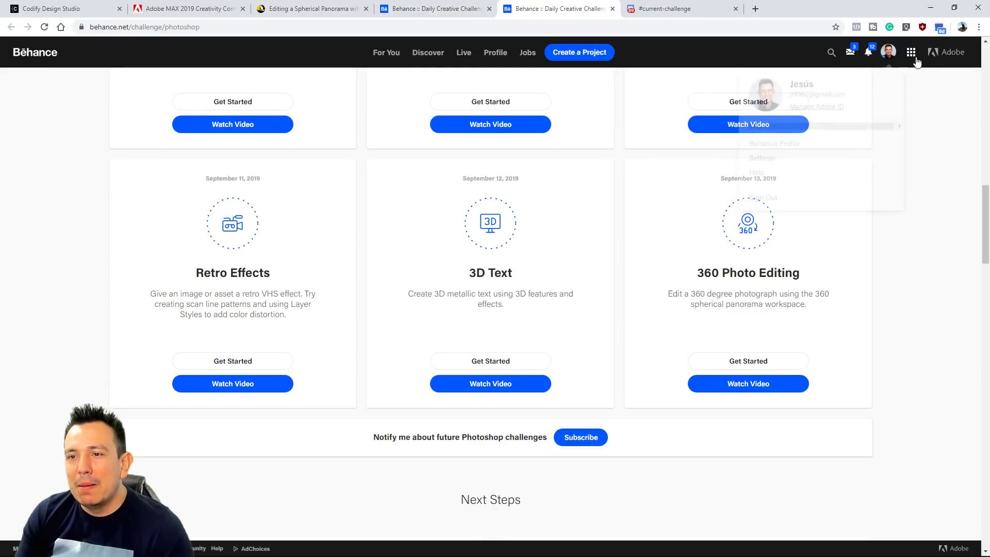